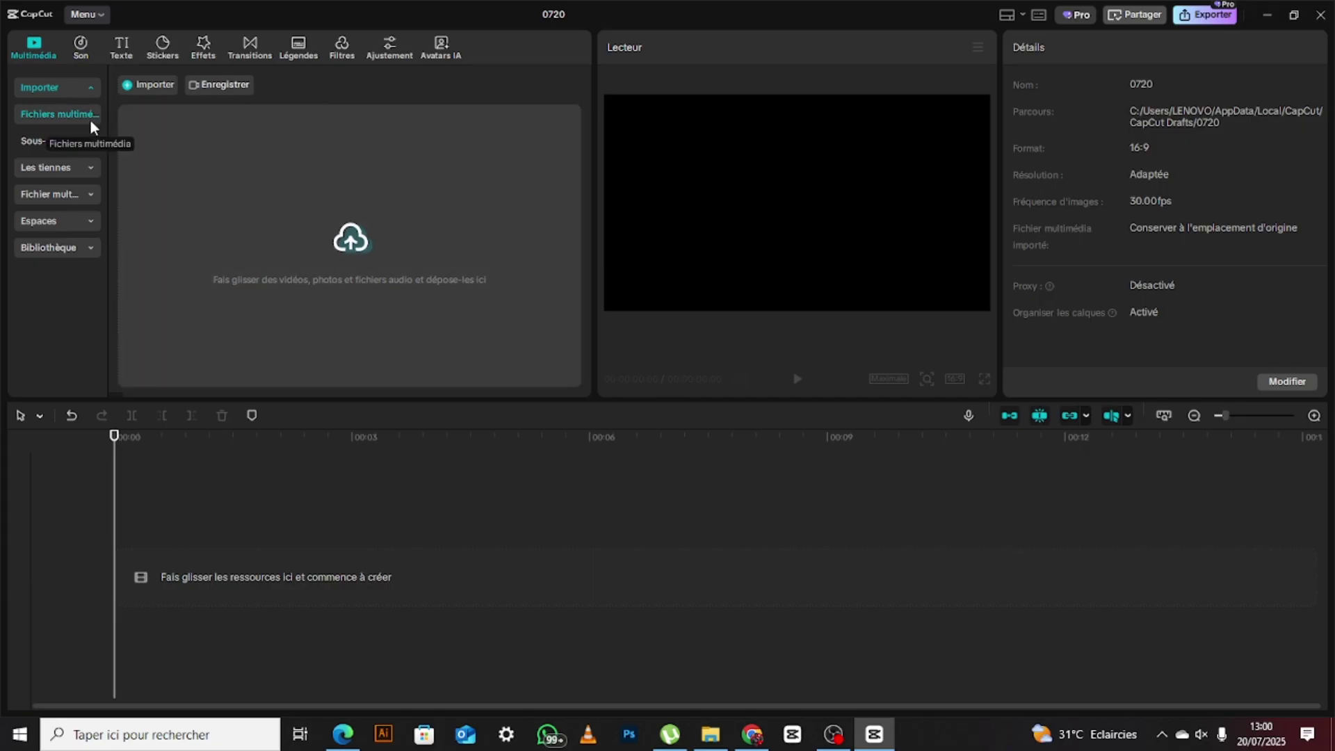
Add the stock clip "Colleagues Celebrating Xmas With Firecrackers" from the library's Christmas and New Year category to the timeline.
{"action": "left_click", "coordinate": [91, 89]}
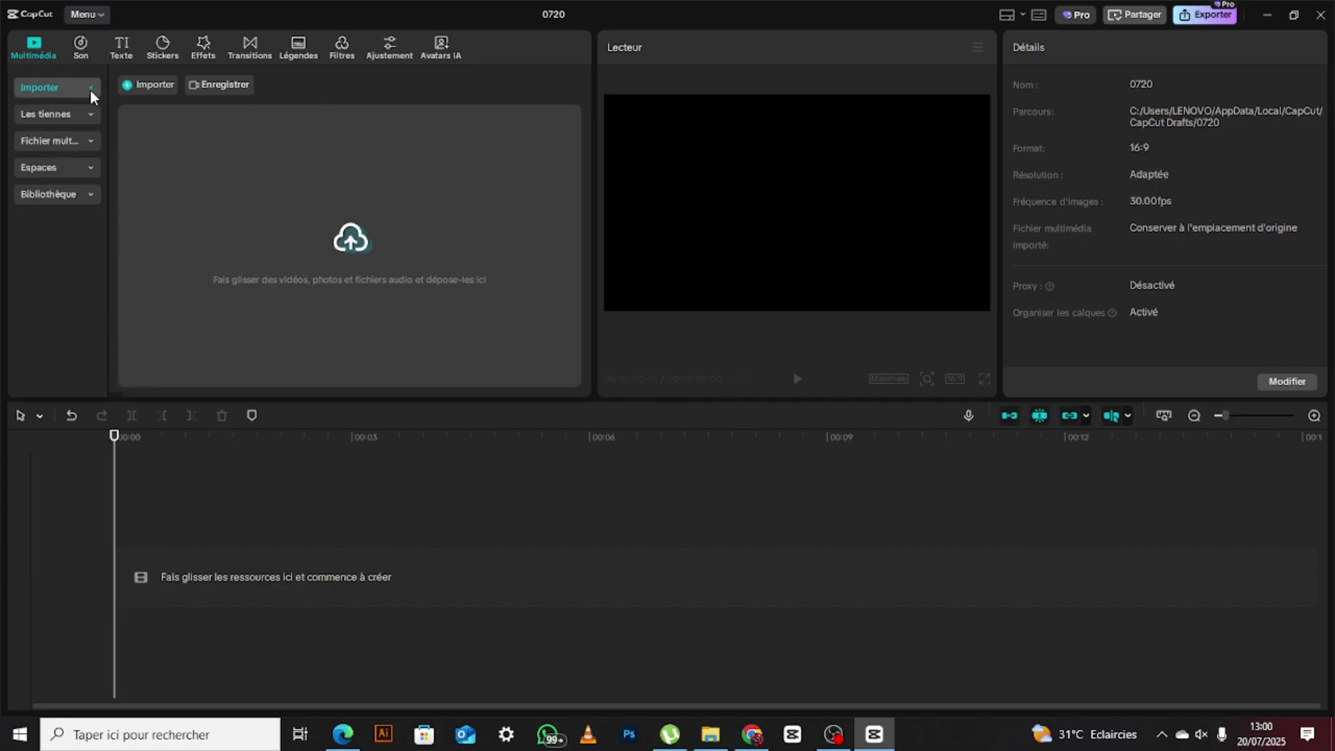
{"action": "left_click", "coordinate": [73, 115]}
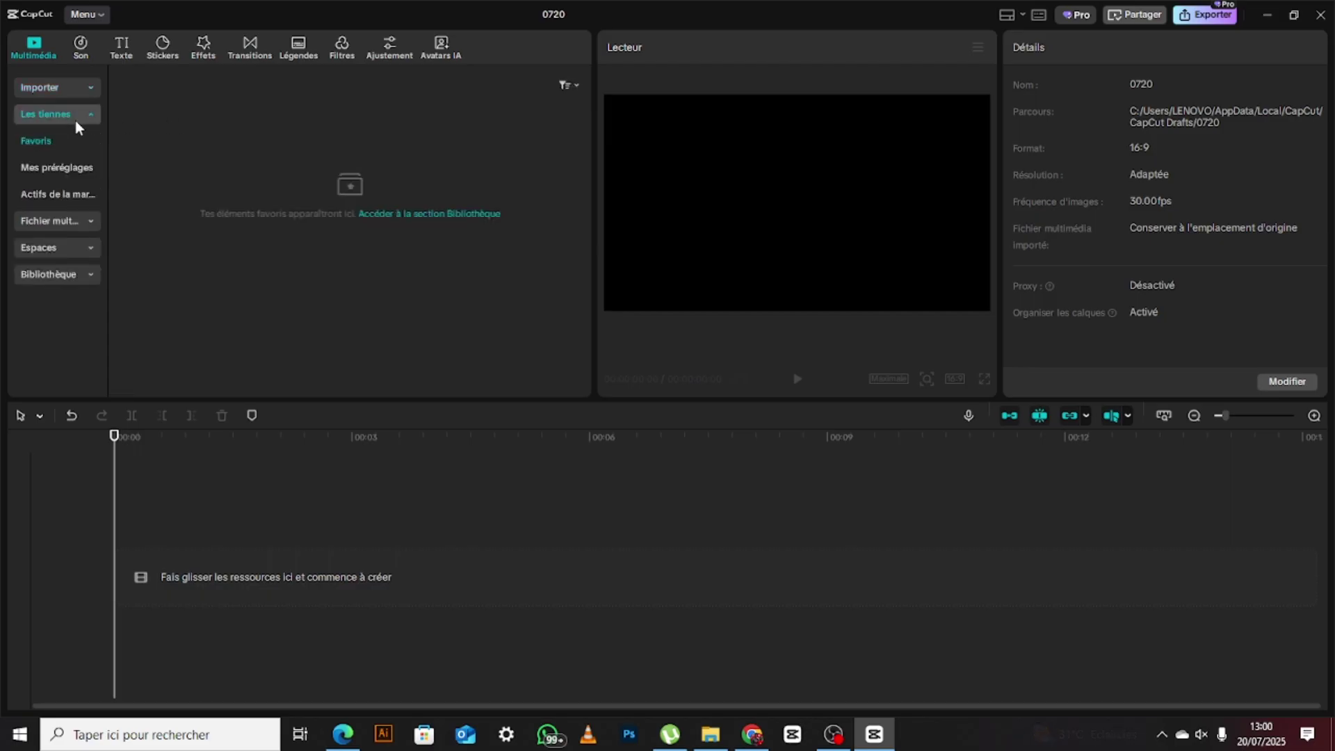
{"action": "left_click", "coordinate": [75, 120]}
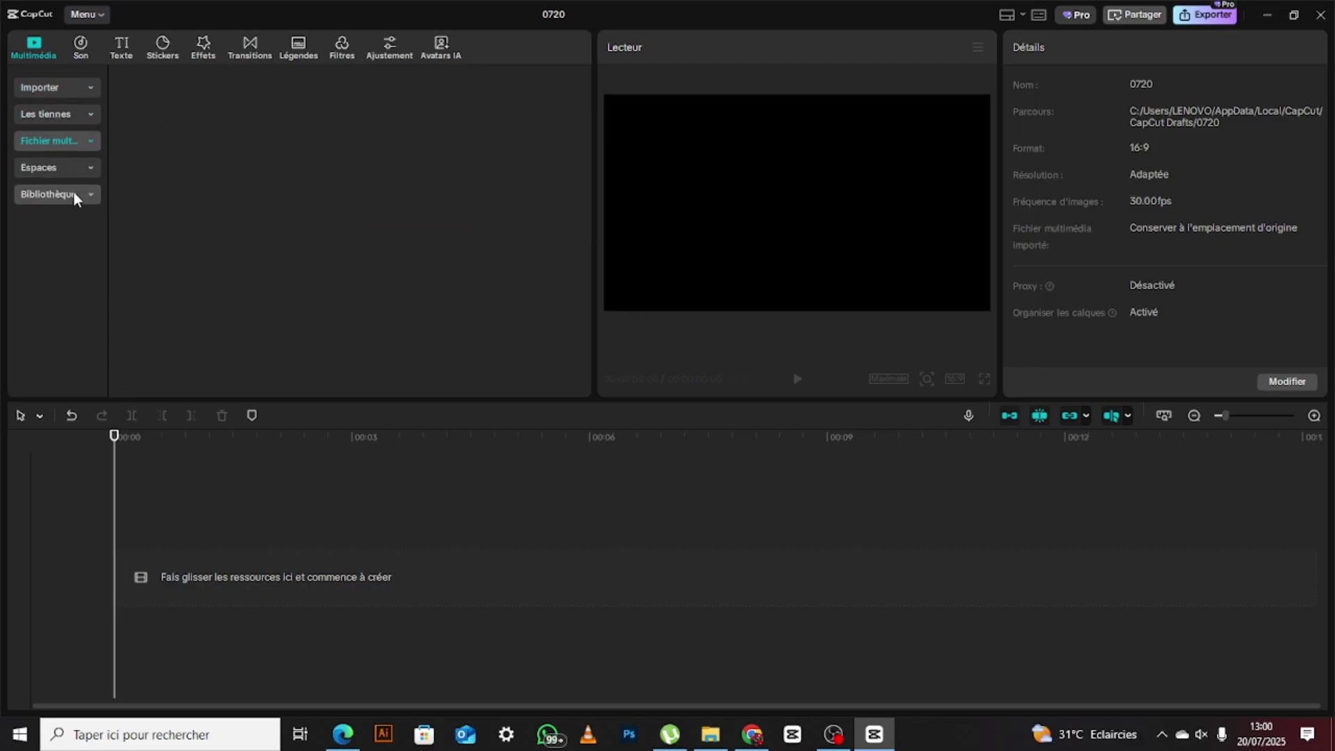
{"action": "left_click", "coordinate": [75, 195]}
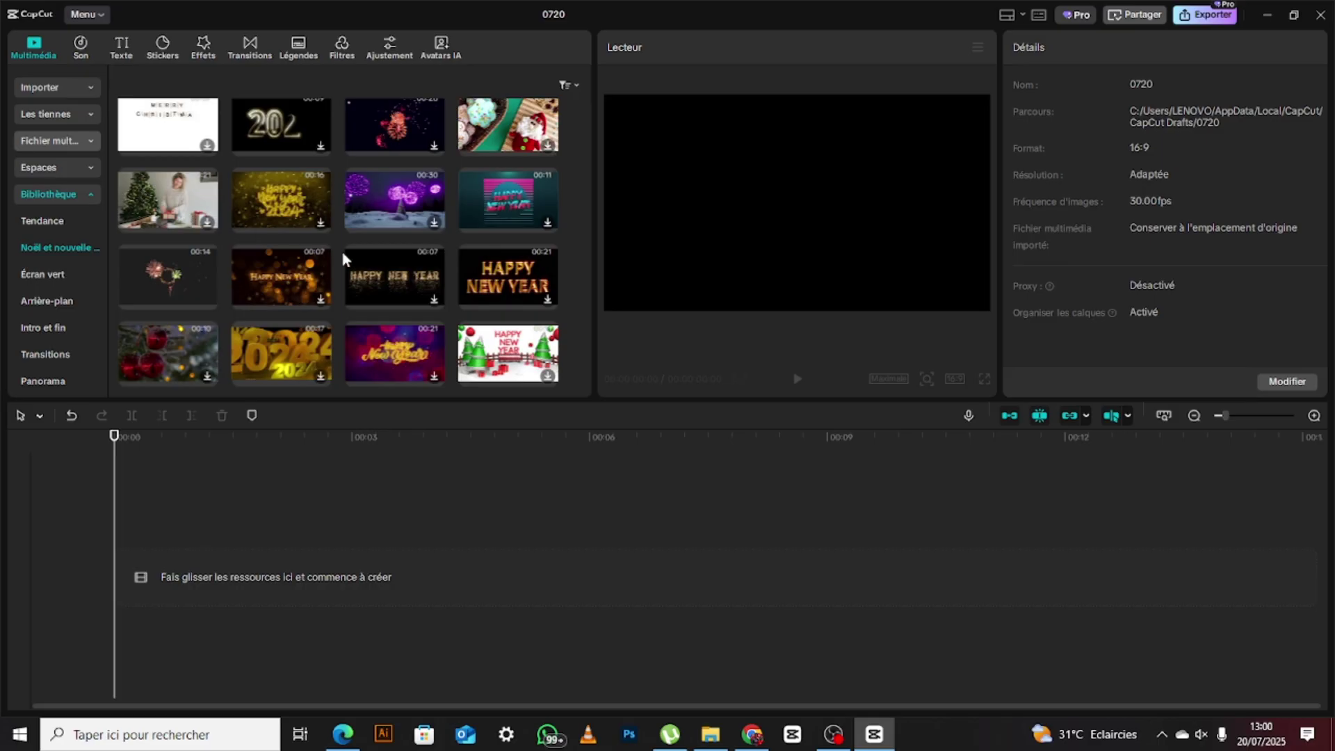
{"action": "scroll", "coordinate": [343, 259], "scroll_direction": "down", "scroll_amount": 3}
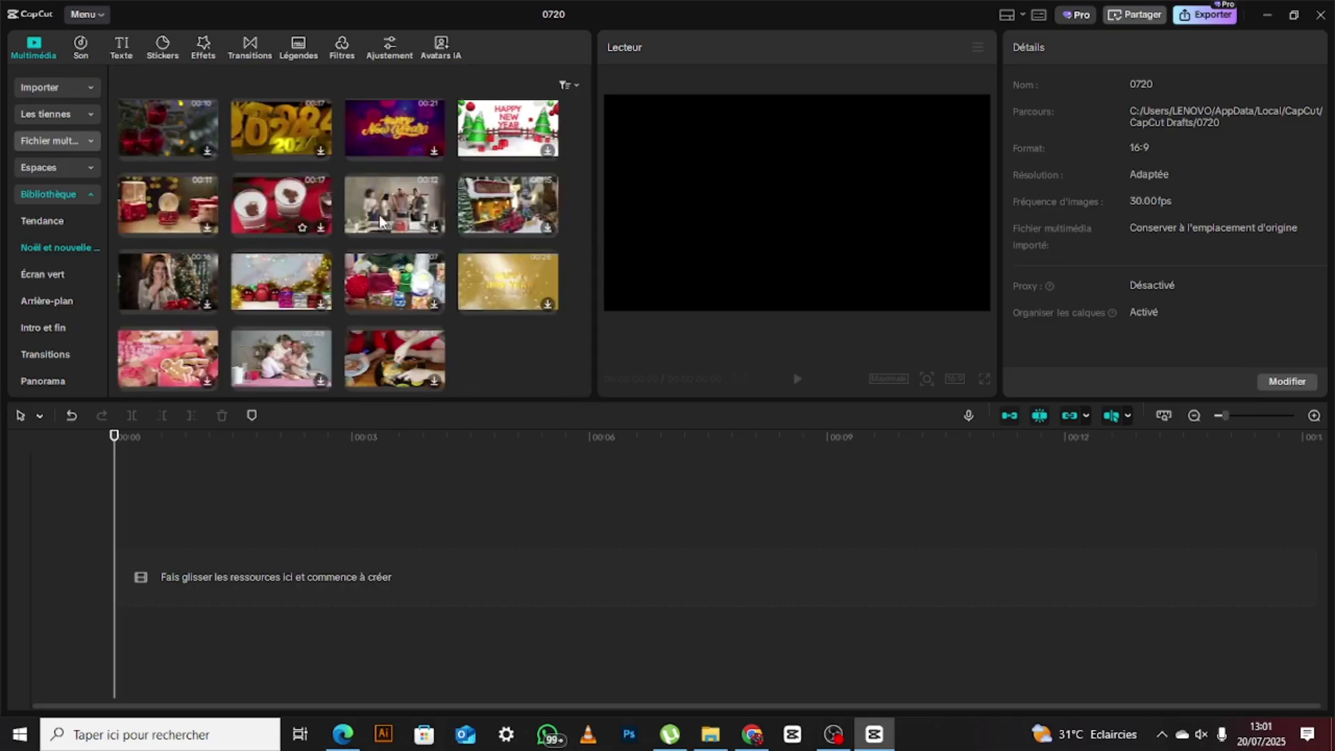
{"action": "left_click", "coordinate": [435, 229]}
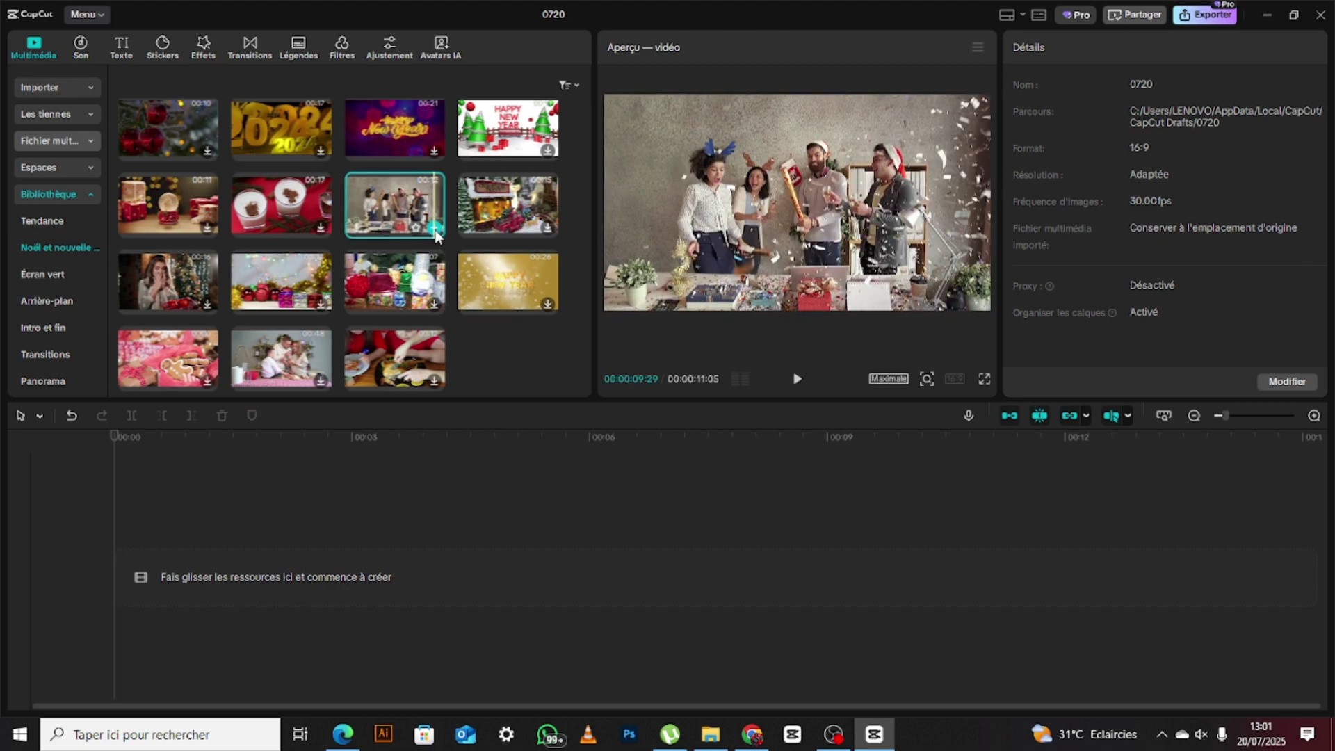
{"action": "left_click", "coordinate": [435, 230]}
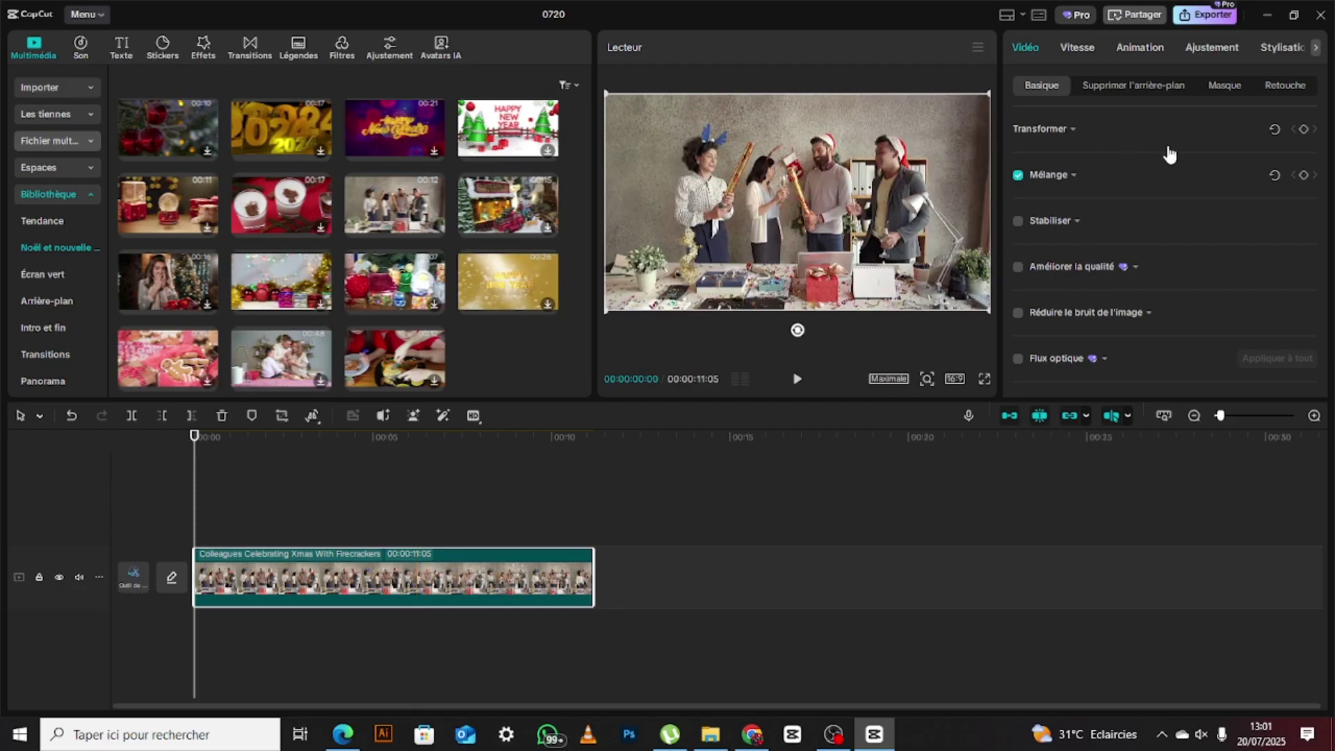
Review the clip's basic video settings, including the Transformer options, and delete the clip from the timeline.
{"action": "scroll", "coordinate": [1165, 252], "scroll_direction": "down", "scroll_amount": 5}
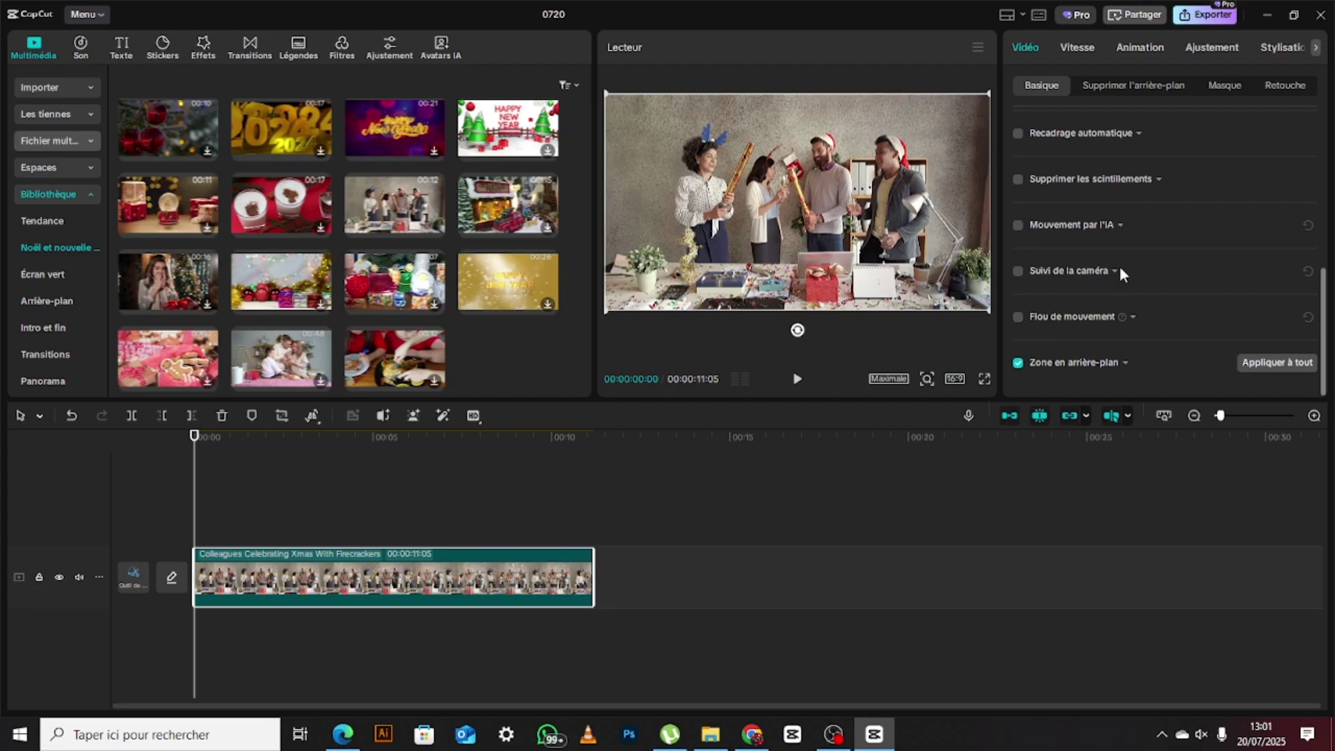
{"action": "scroll", "coordinate": [1119, 266], "scroll_direction": "up", "scroll_amount": 5}
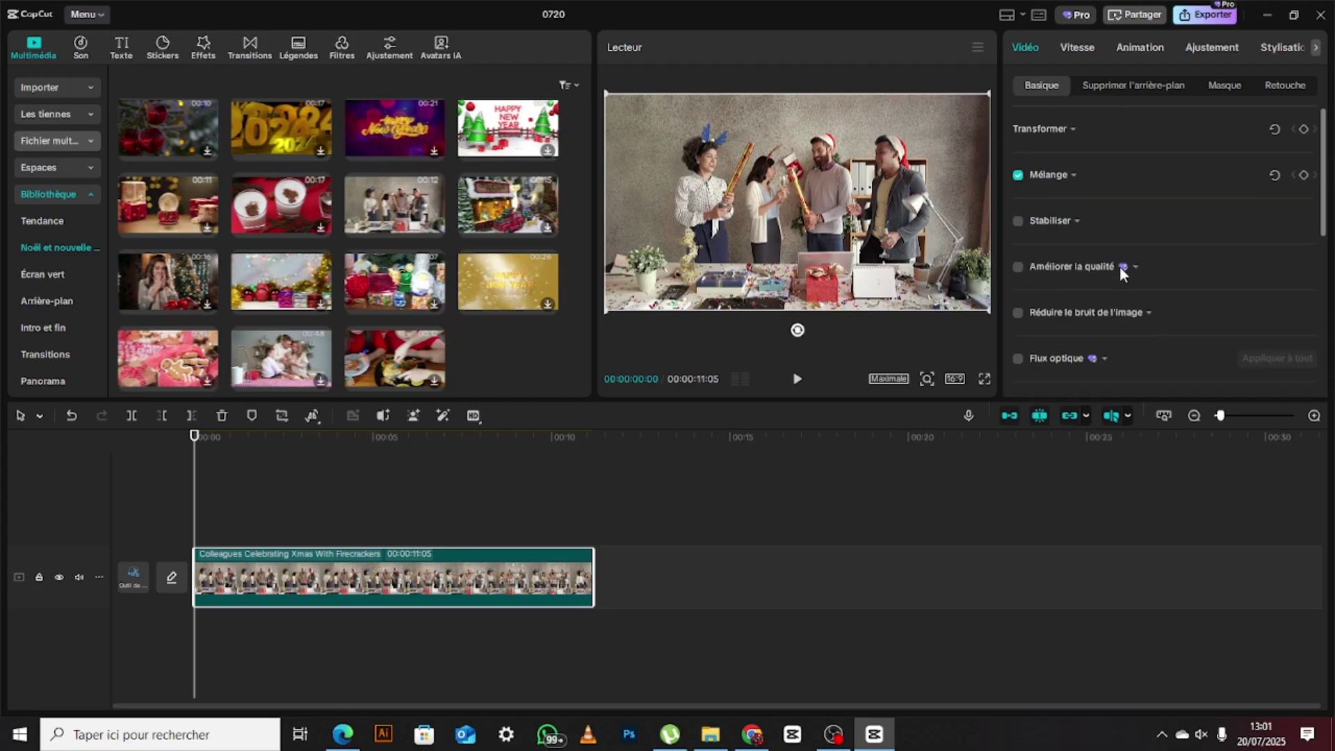
{"action": "left_click", "coordinate": [1074, 130]}
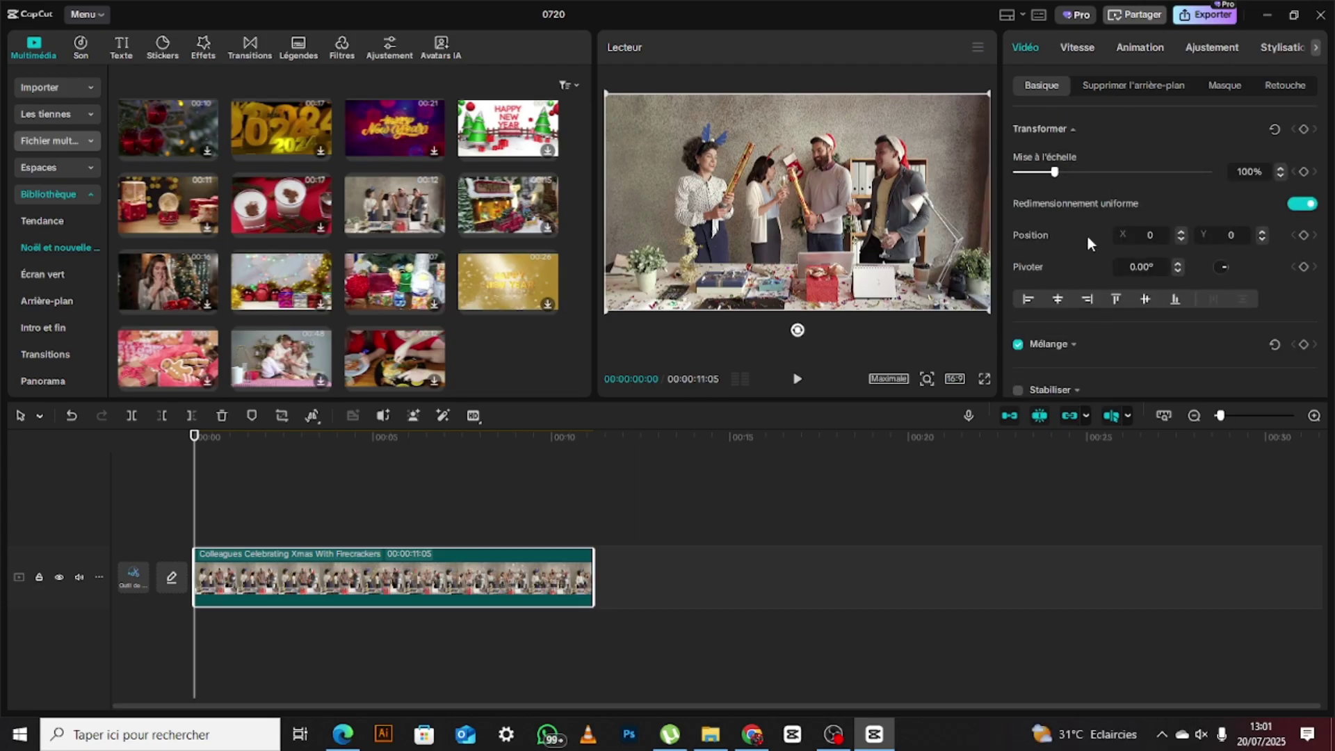
{"action": "scroll", "coordinate": [1087, 237], "scroll_direction": "down", "scroll_amount": 10}
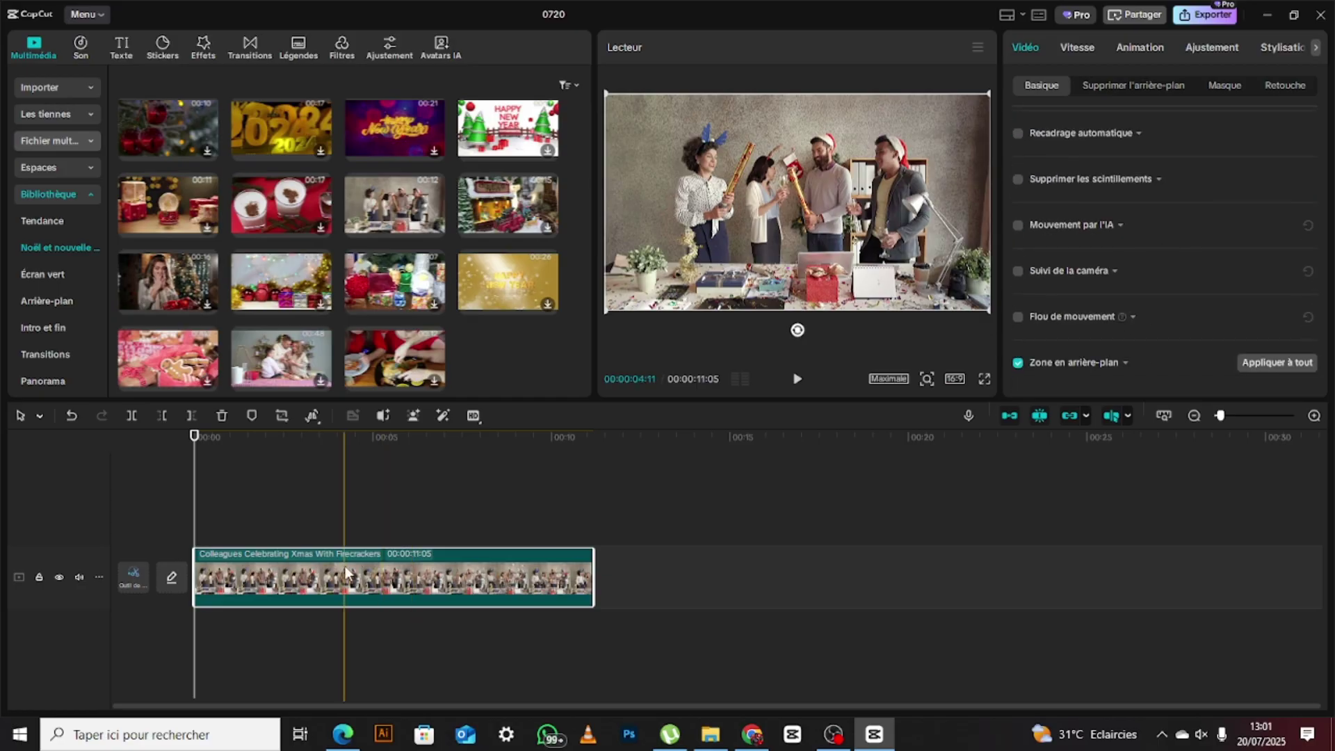
{"action": "key", "text": "Delete"}
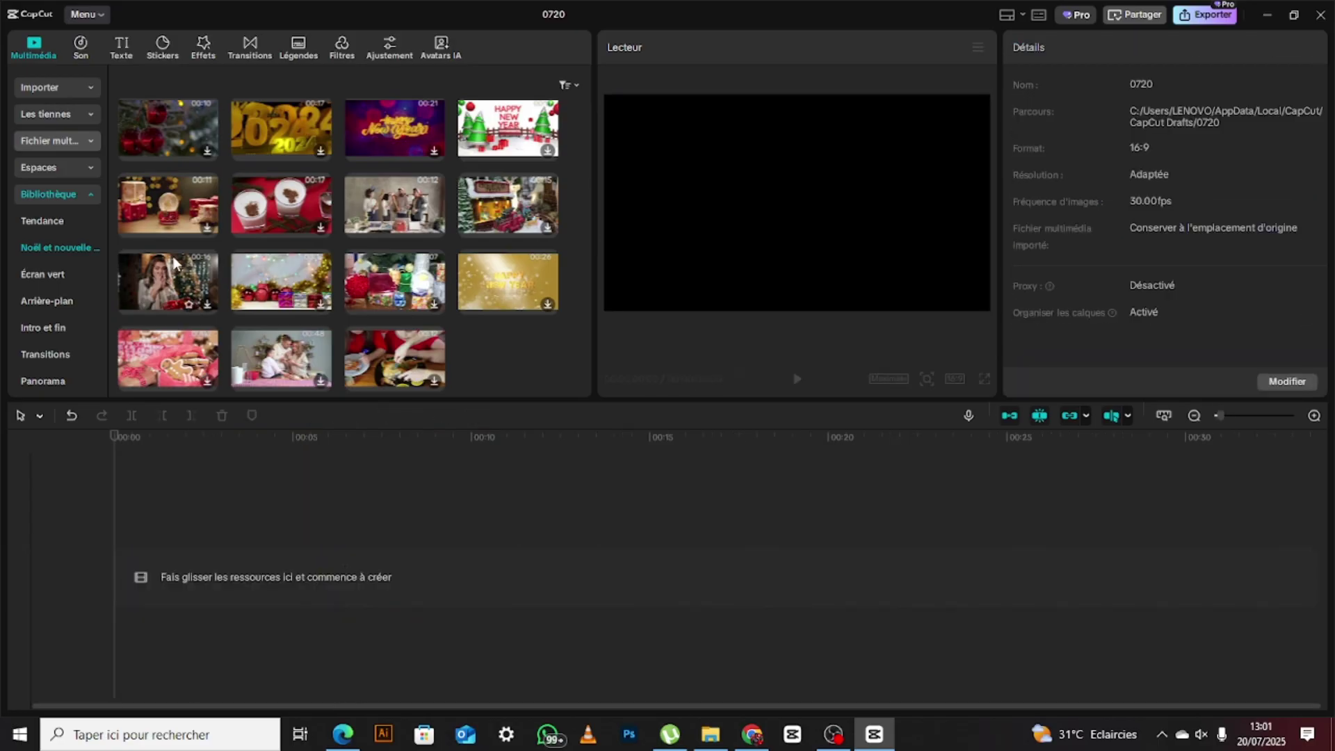
Browse the stock clips in the library's Écran vert and Arrière-plan categories.
{"action": "scroll", "coordinate": [174, 261], "scroll_direction": "down", "scroll_amount": 1}
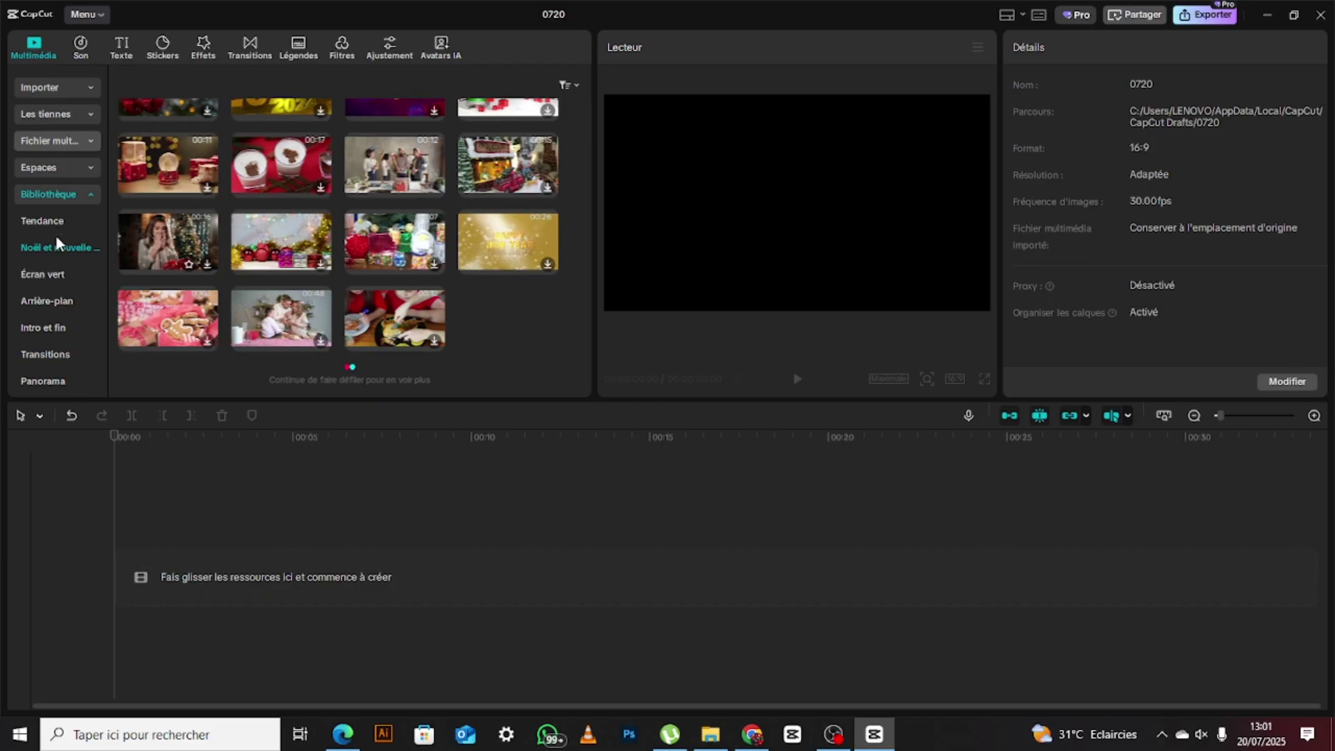
{"action": "left_click", "coordinate": [54, 274]}
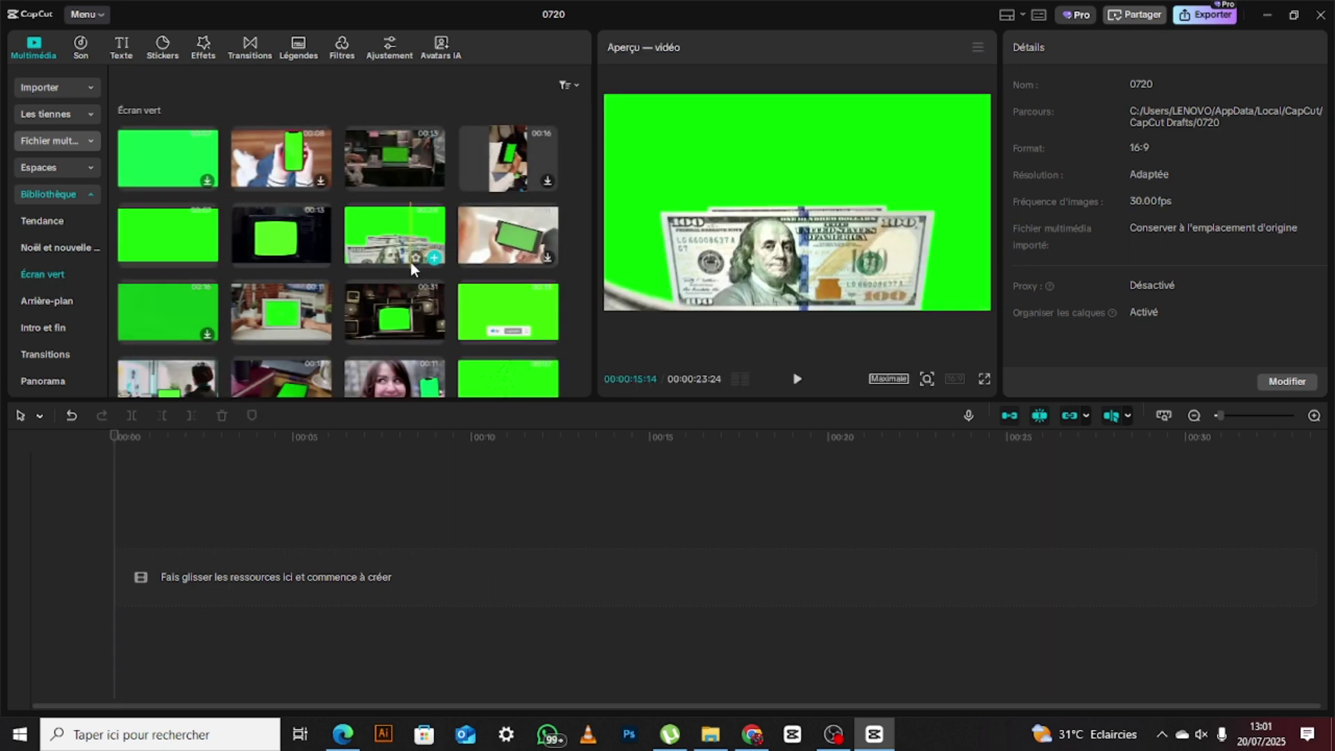
{"action": "scroll", "coordinate": [376, 263], "scroll_direction": "down", "scroll_amount": 2}
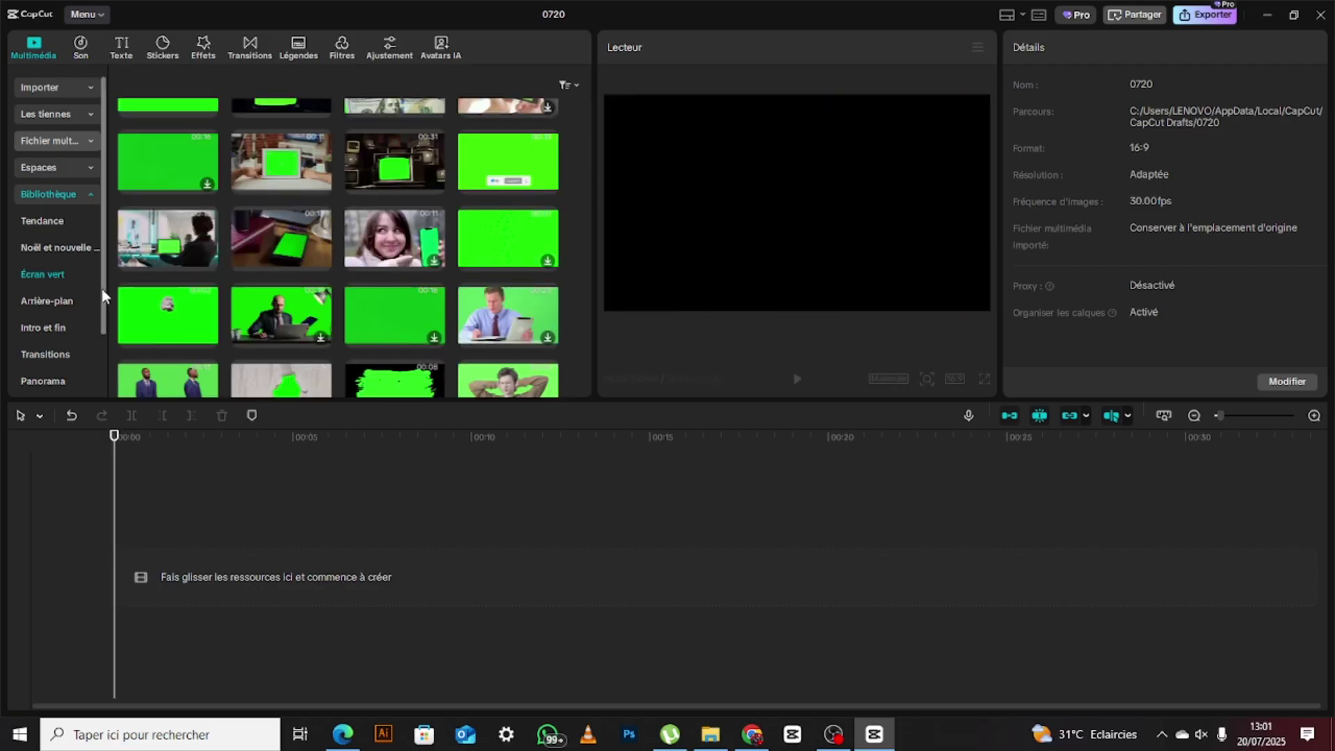
{"action": "left_click", "coordinate": [60, 304]}
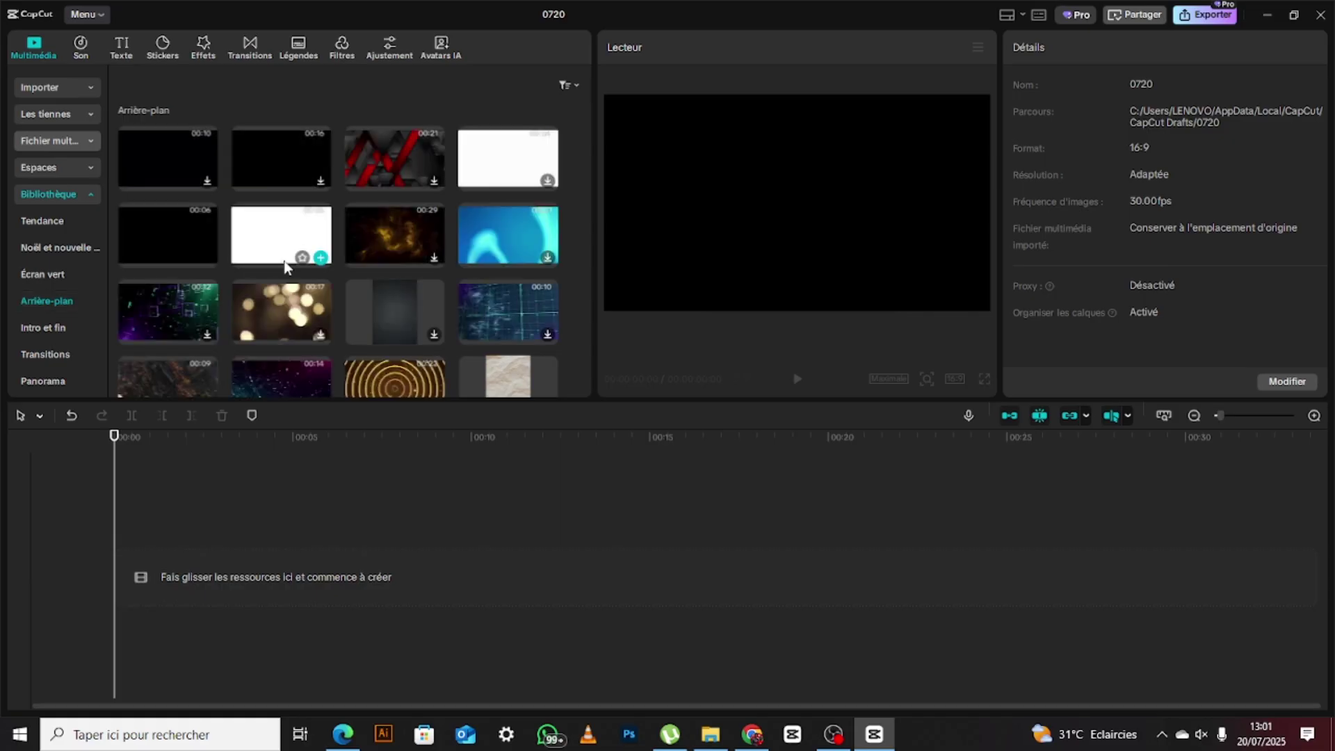
{"action": "scroll", "coordinate": [405, 286], "scroll_direction": "down", "scroll_amount": 3}
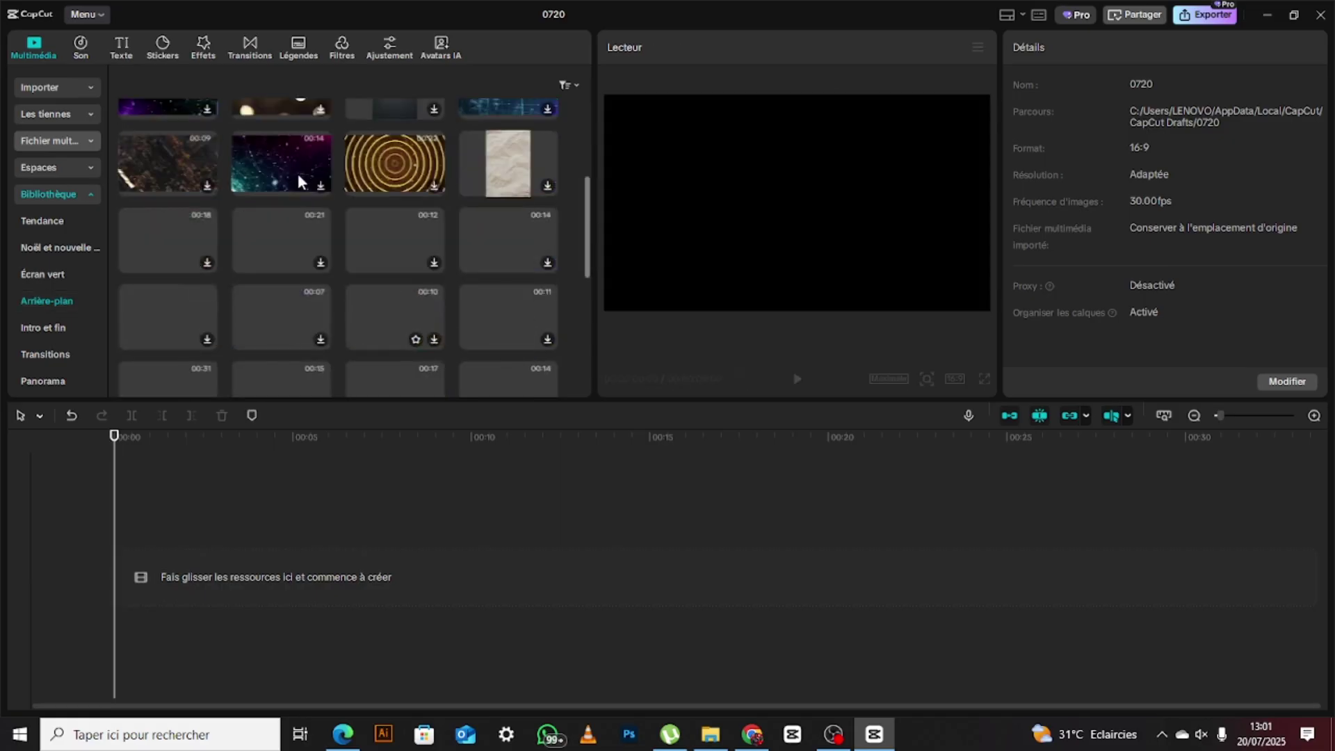
{"action": "scroll", "coordinate": [259, 207], "scroll_direction": "down", "scroll_amount": 1}
{"action": "scroll", "coordinate": [259, 206], "scroll_direction": "up", "scroll_amount": 5}
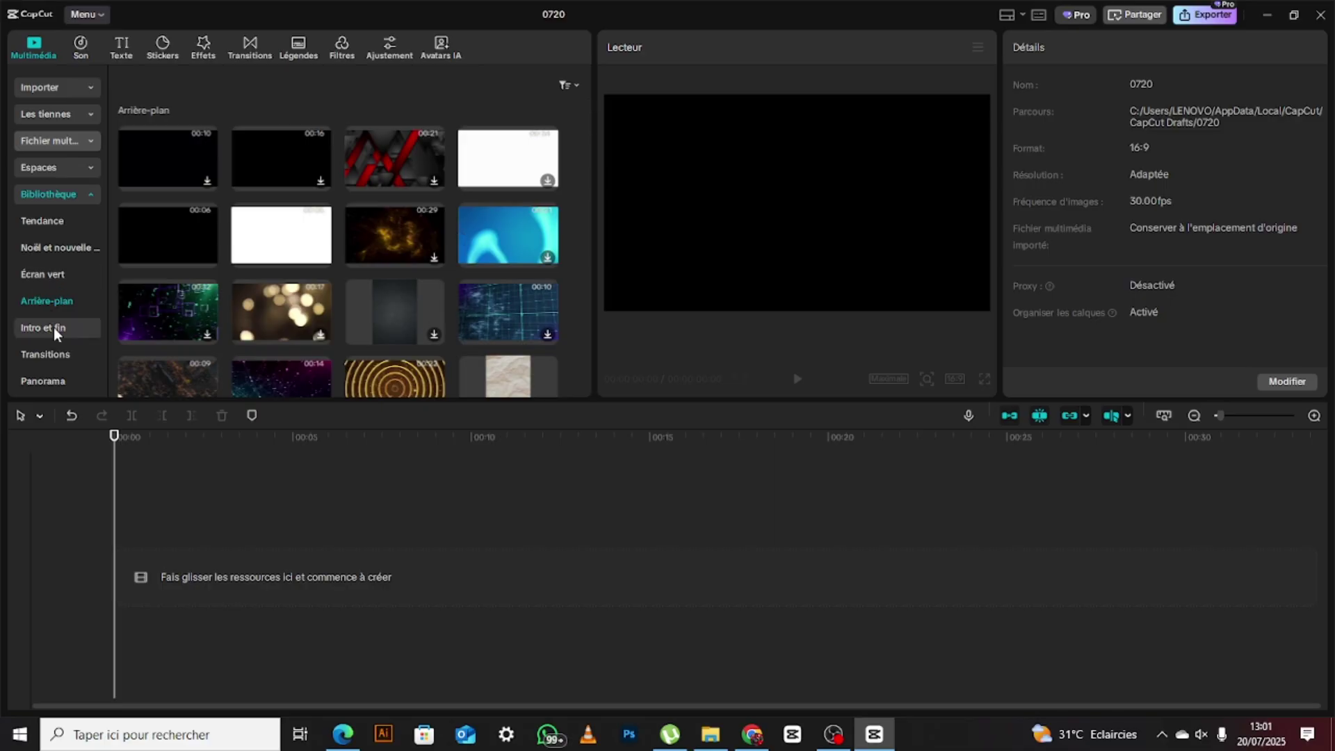
Browse the library's Transitions and Panorama clips, and return to the project's imported media.
{"action": "left_click", "coordinate": [58, 352]}
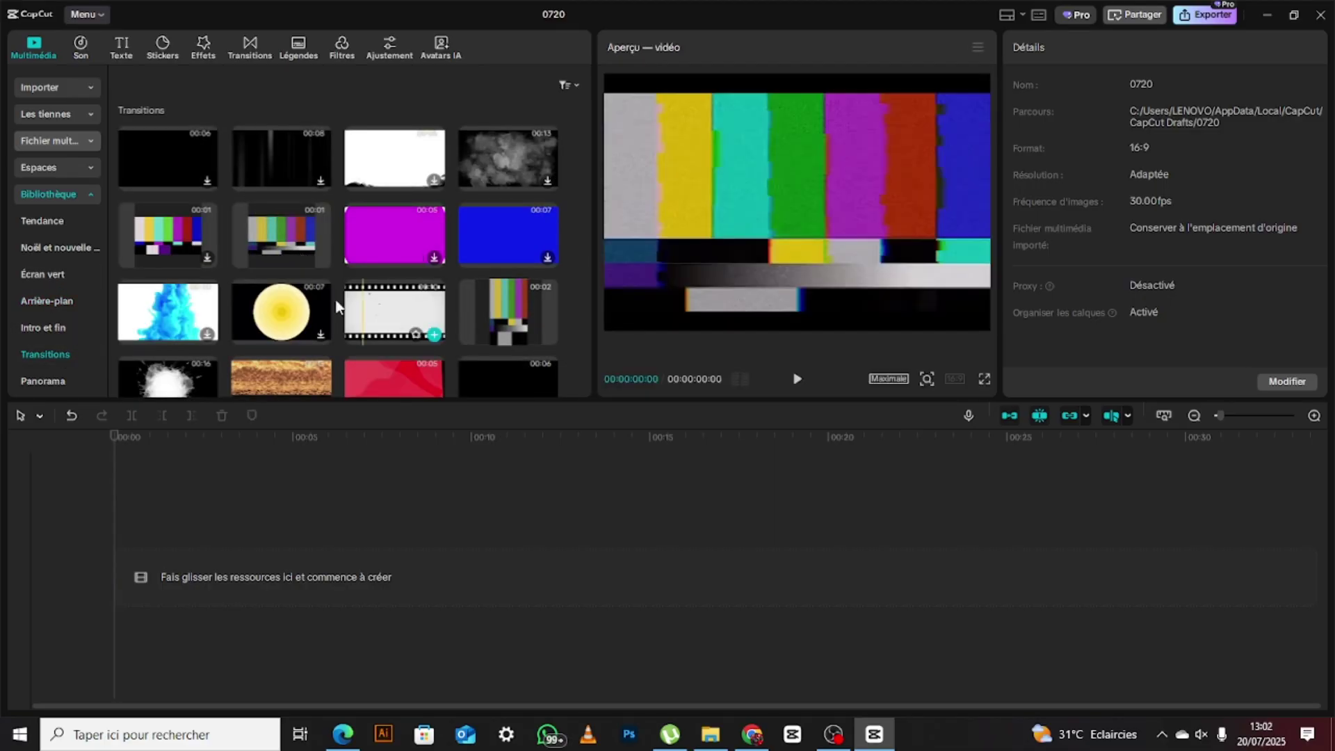
{"action": "scroll", "coordinate": [300, 292], "scroll_direction": "down", "scroll_amount": 10}
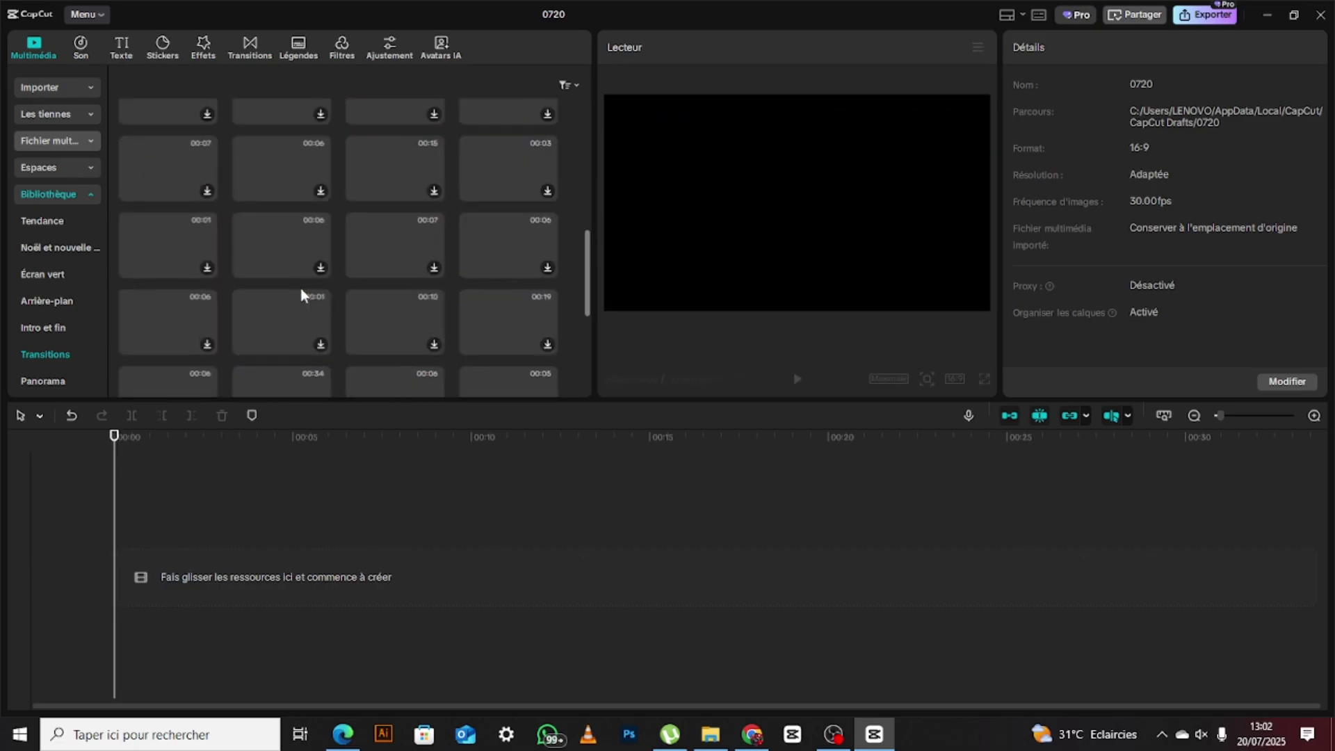
{"action": "scroll", "coordinate": [300, 287], "scroll_direction": "up", "scroll_amount": 8}
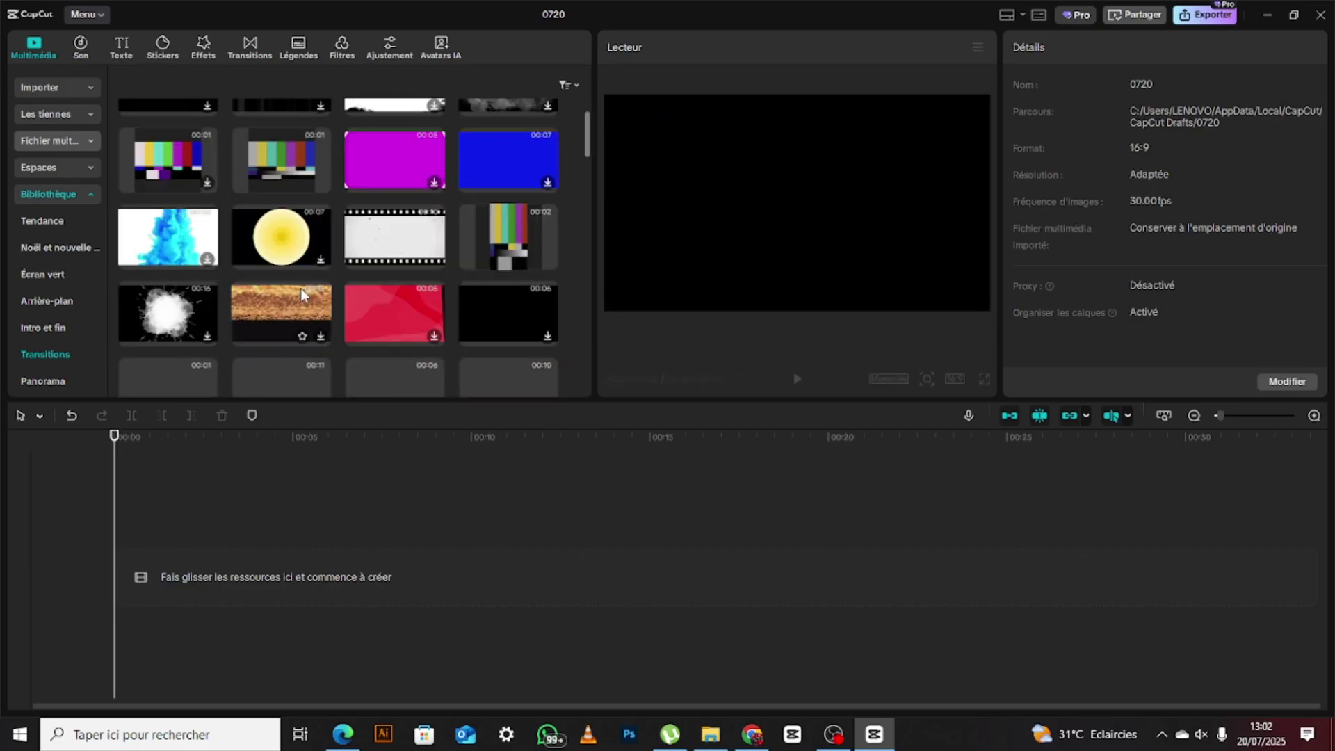
{"action": "left_click", "coordinate": [51, 380]}
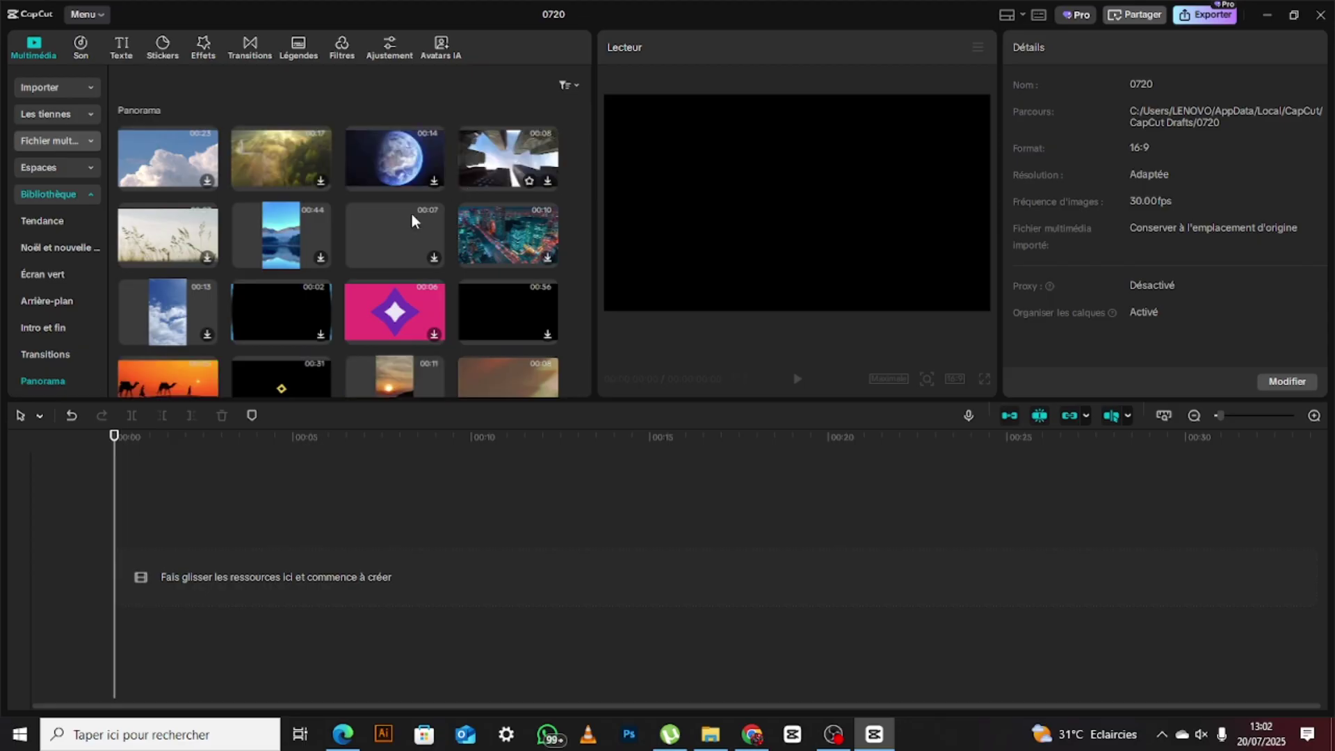
{"action": "scroll", "coordinate": [348, 301], "scroll_direction": "down", "scroll_amount": 3}
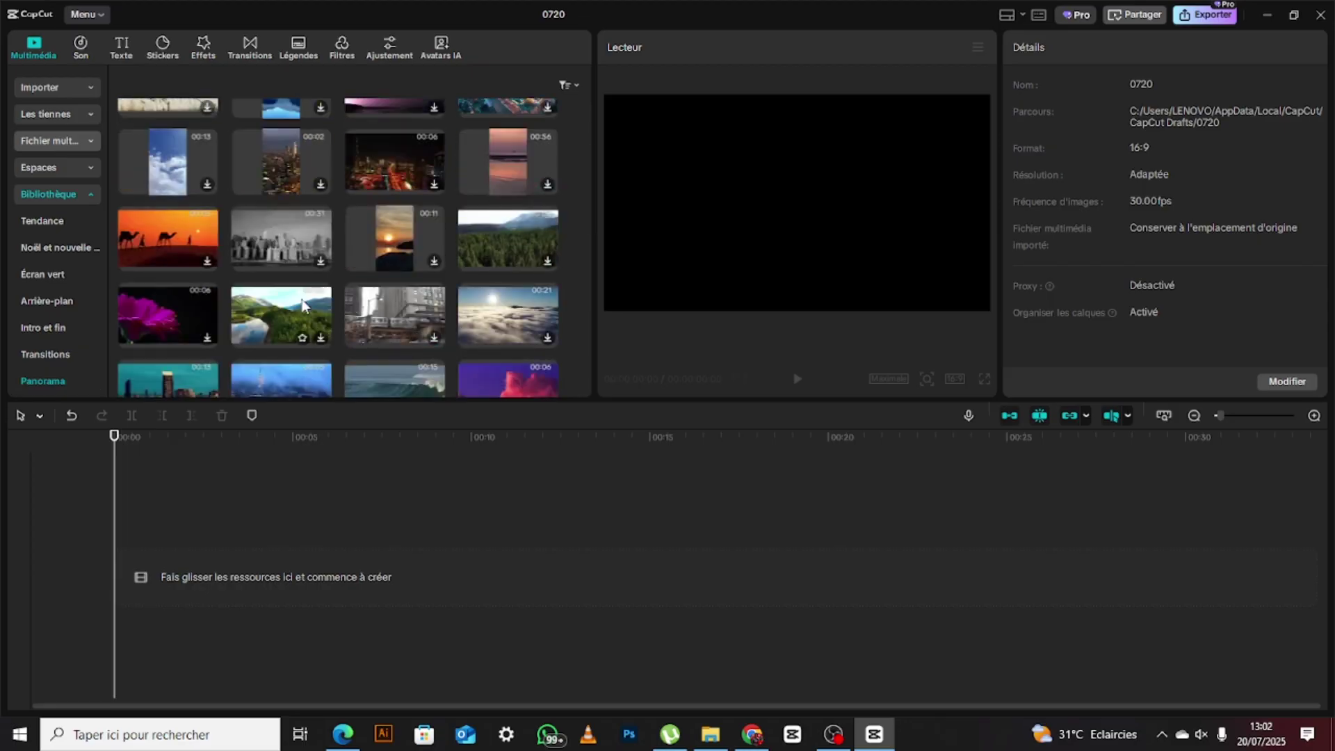
{"action": "scroll", "coordinate": [340, 299], "scroll_direction": "down", "scroll_amount": 4}
{"action": "scroll", "coordinate": [341, 299], "scroll_direction": "up", "scroll_amount": 7}
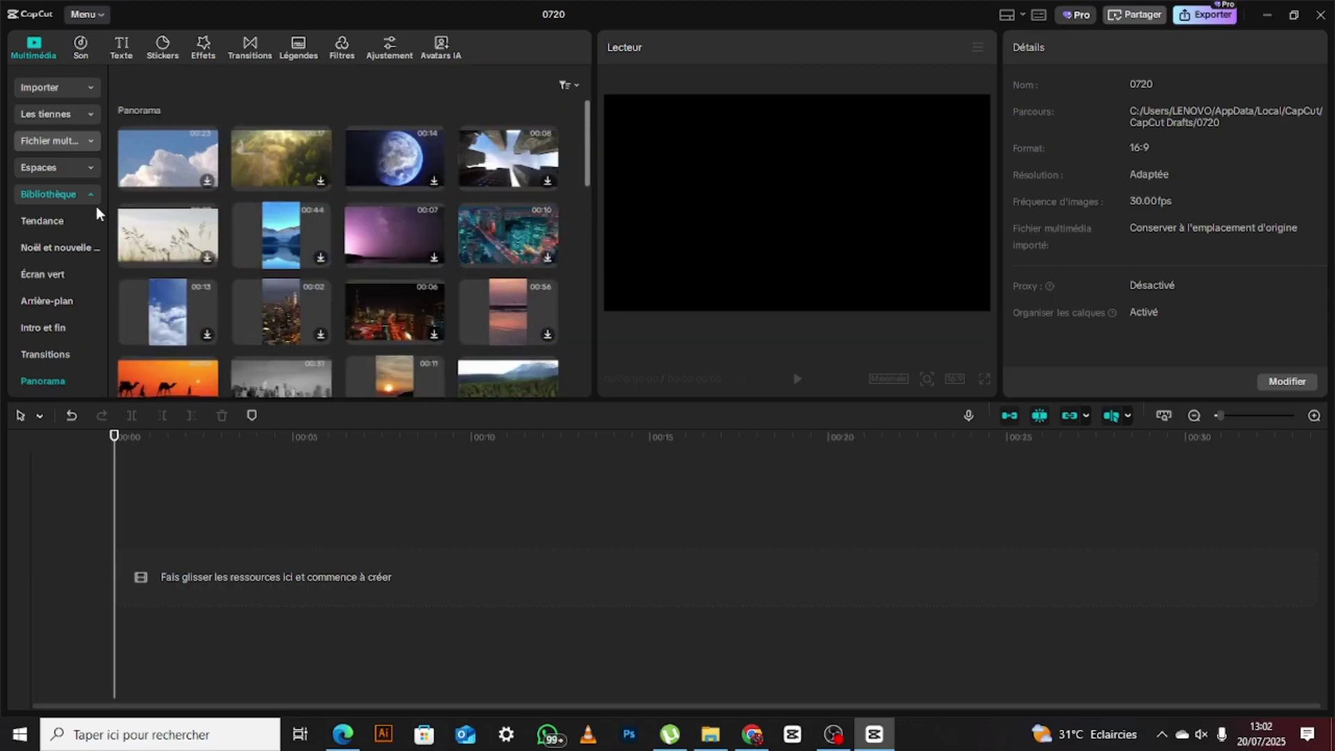
{"action": "left_click", "coordinate": [44, 88]}
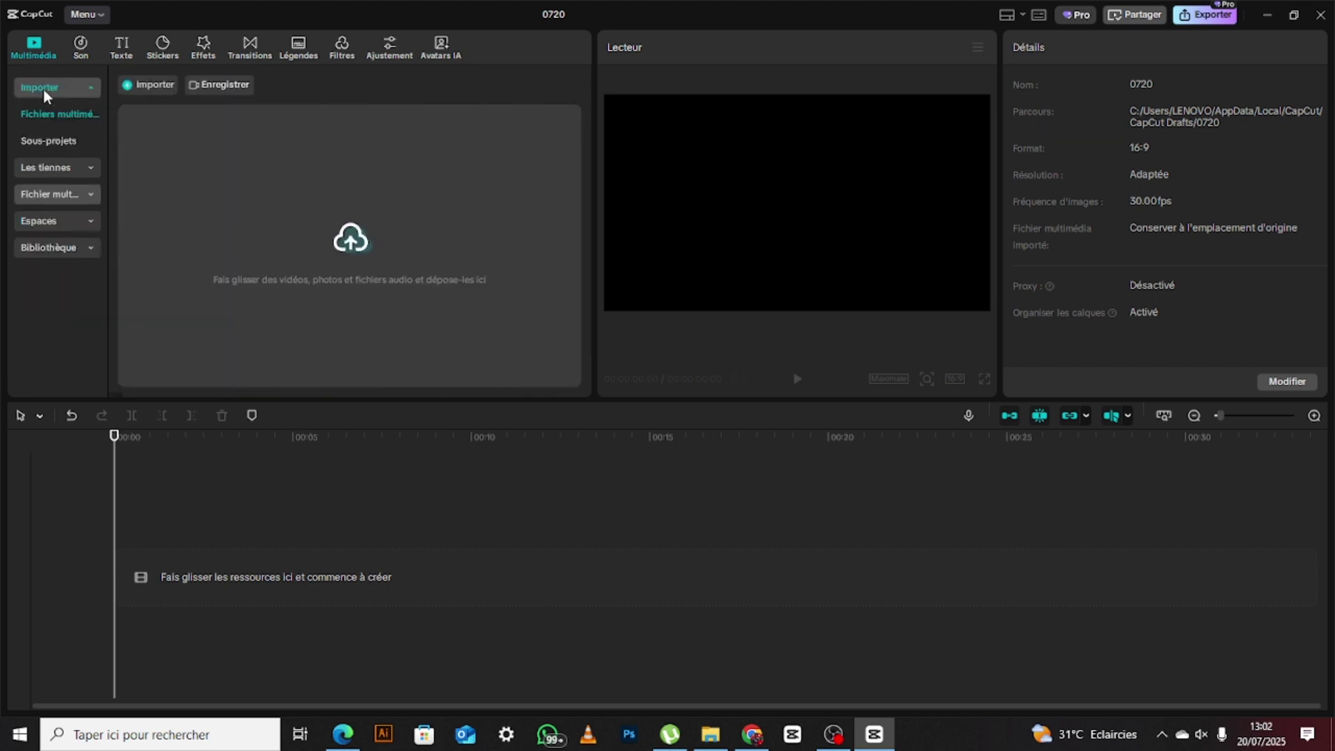
Browse the stock music and add the track "LoFi Hip Hop Commercial" to the timeline.
{"action": "left_click", "coordinate": [81, 45]}
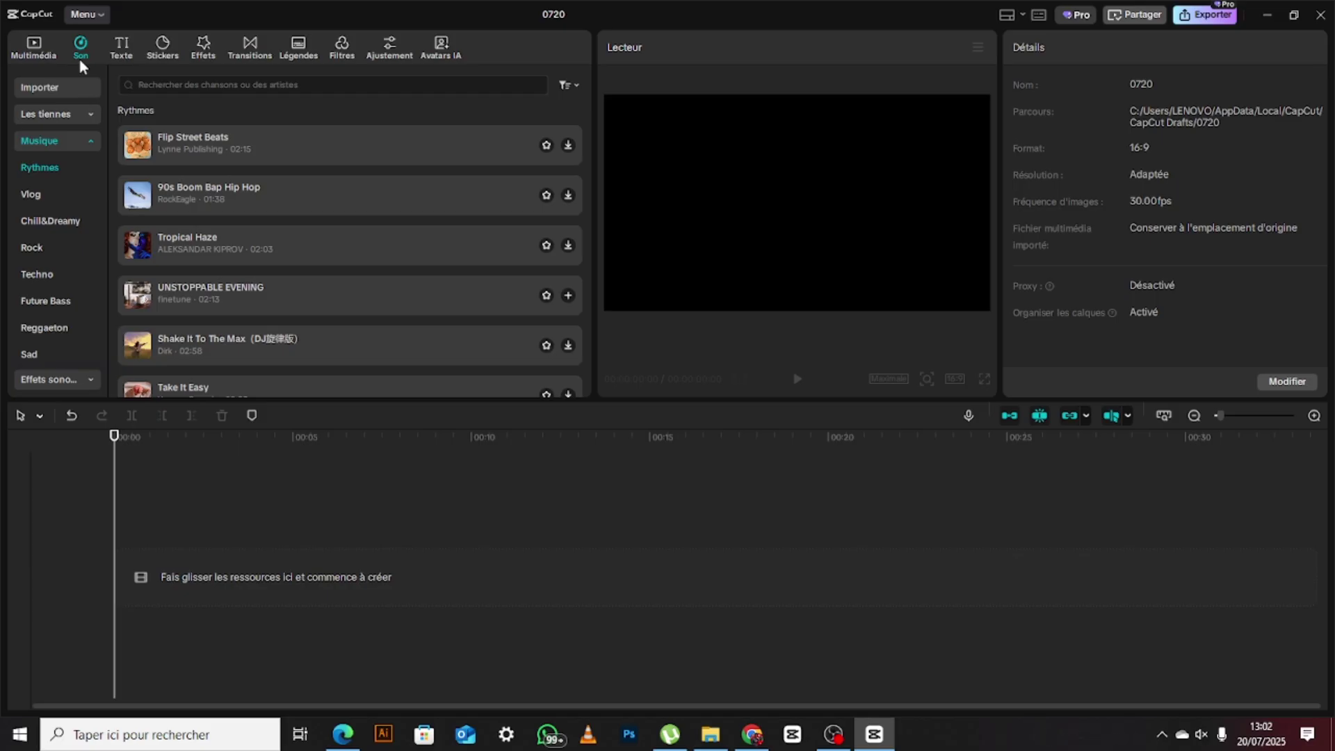
{"action": "left_click", "coordinate": [86, 144]}
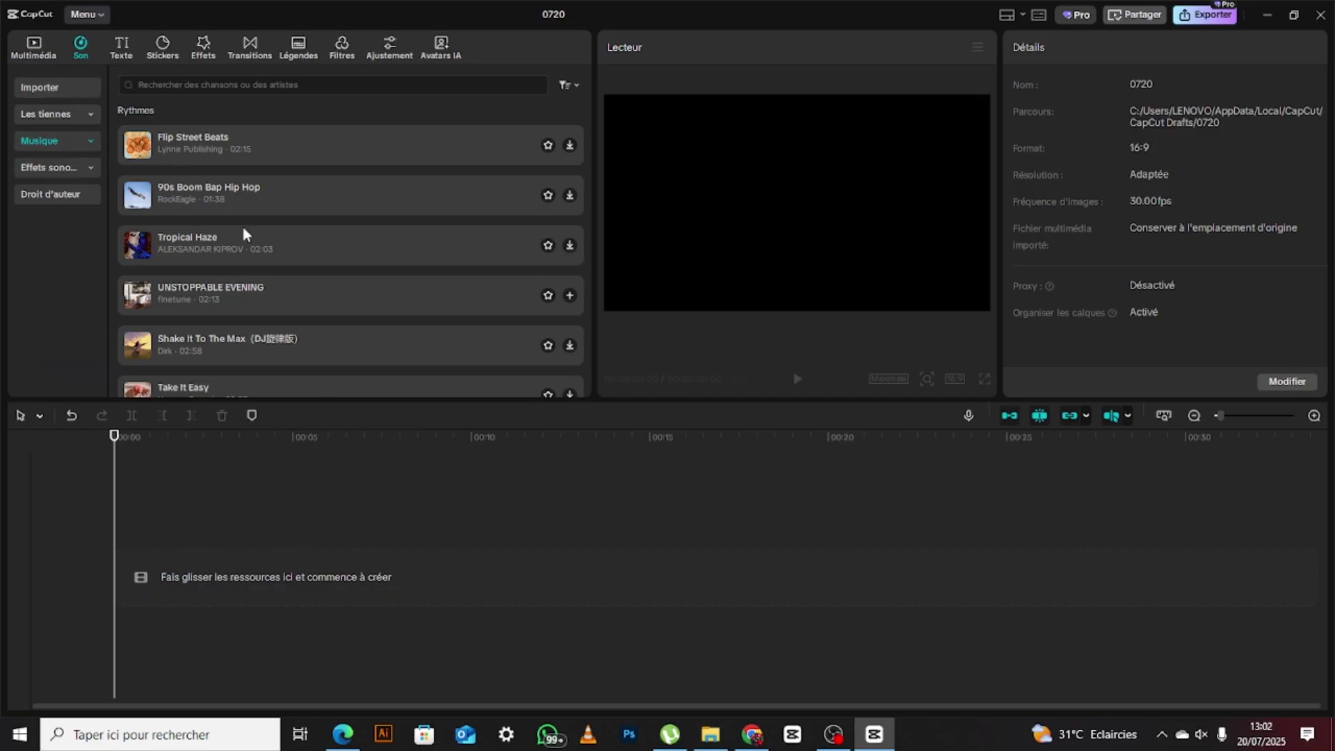
{"action": "scroll", "coordinate": [242, 226], "scroll_direction": "down", "scroll_amount": 10}
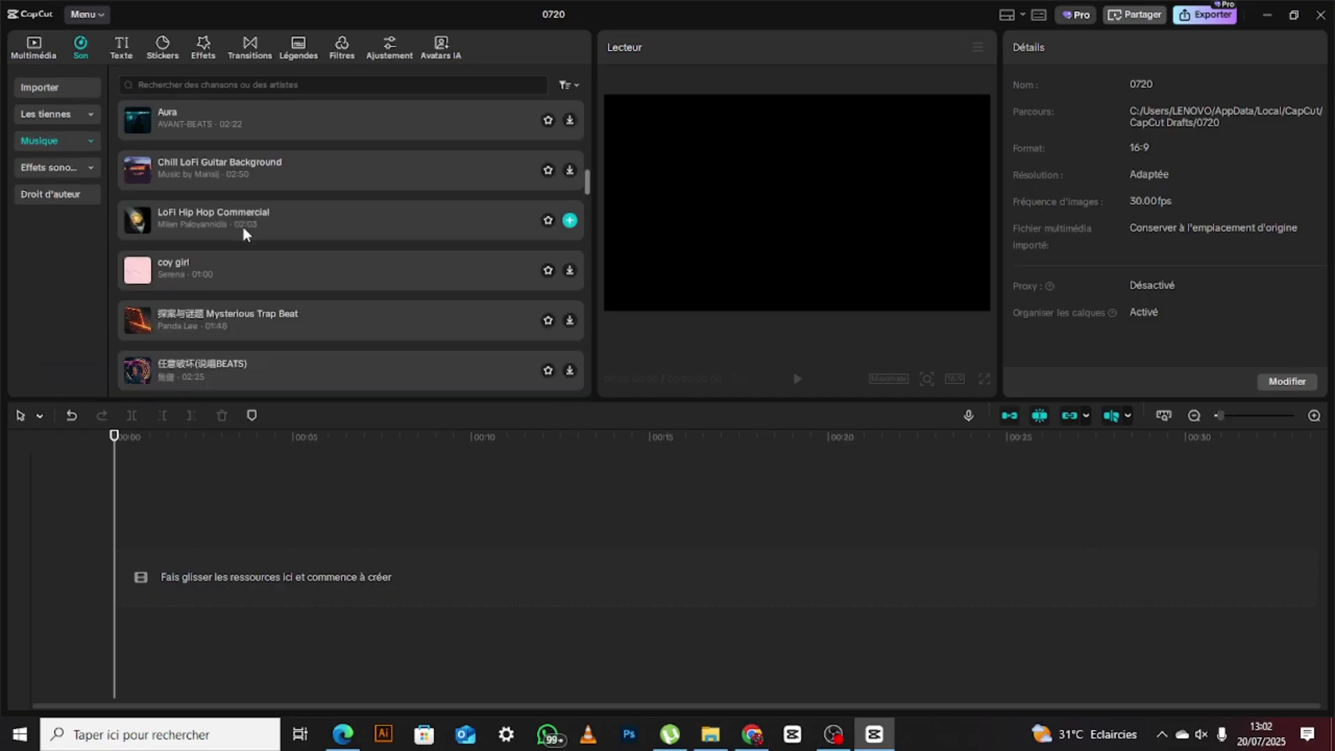
{"action": "scroll", "coordinate": [243, 233], "scroll_direction": "down", "scroll_amount": 3}
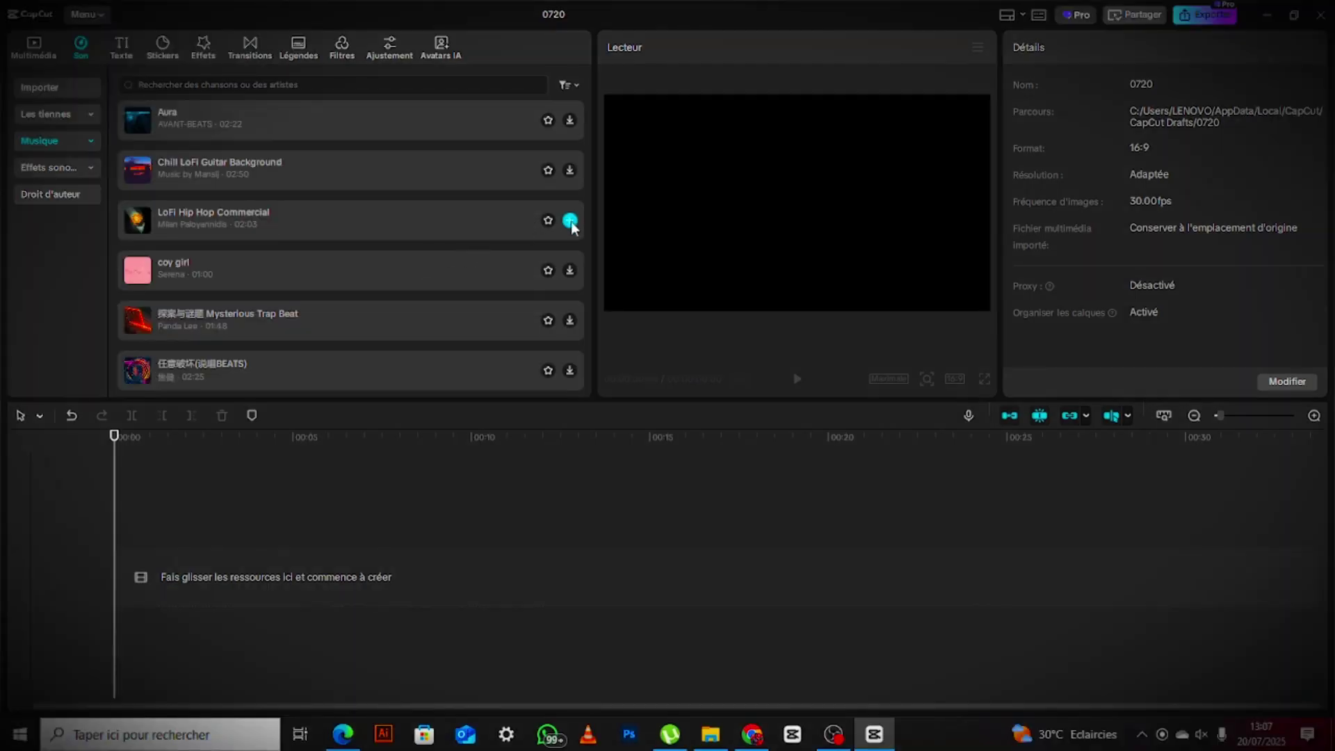
{"action": "left_click", "coordinate": [570, 221]}
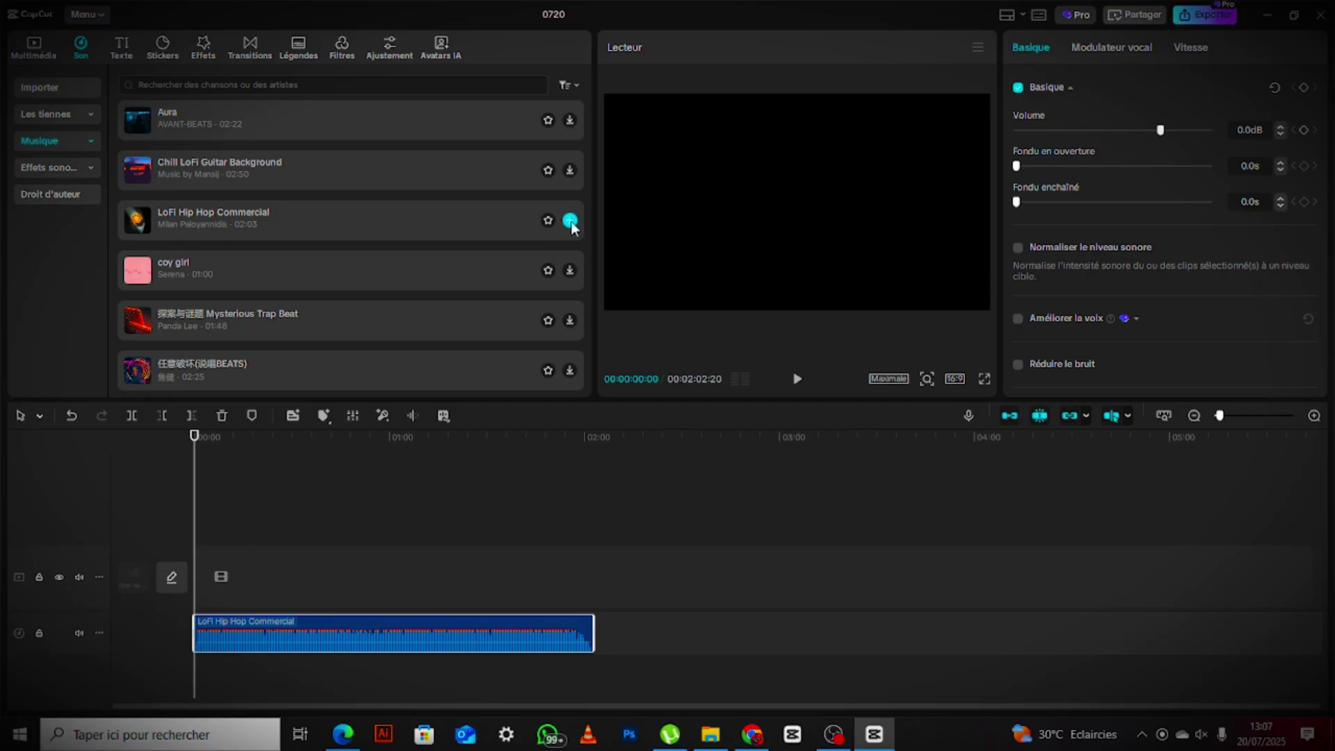
{"action": "left_click_drag", "start_coordinate": [507, 220], "coordinate": [207, 594]}
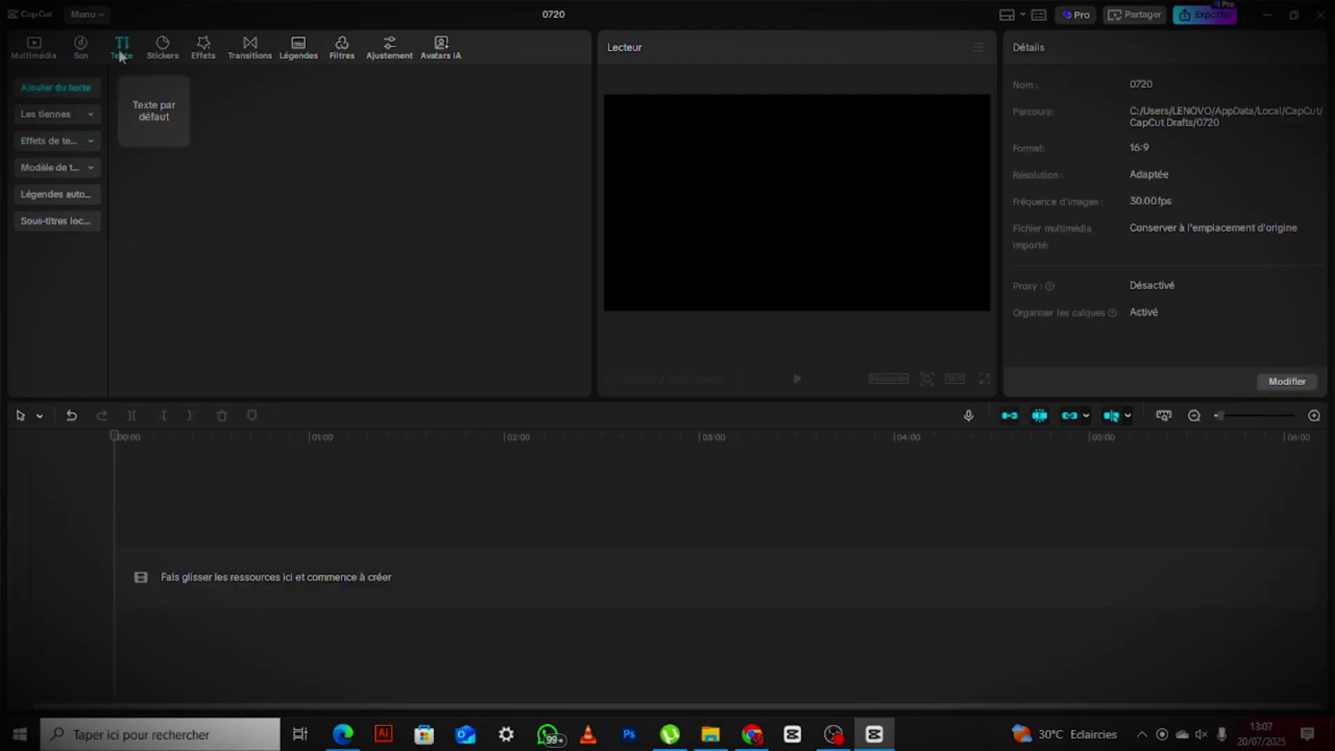
Add a default text clip to the timeline and replace its wording with "UUZHZYZHGSSH".
{"action": "mouse_move", "coordinate": [164, 98]}
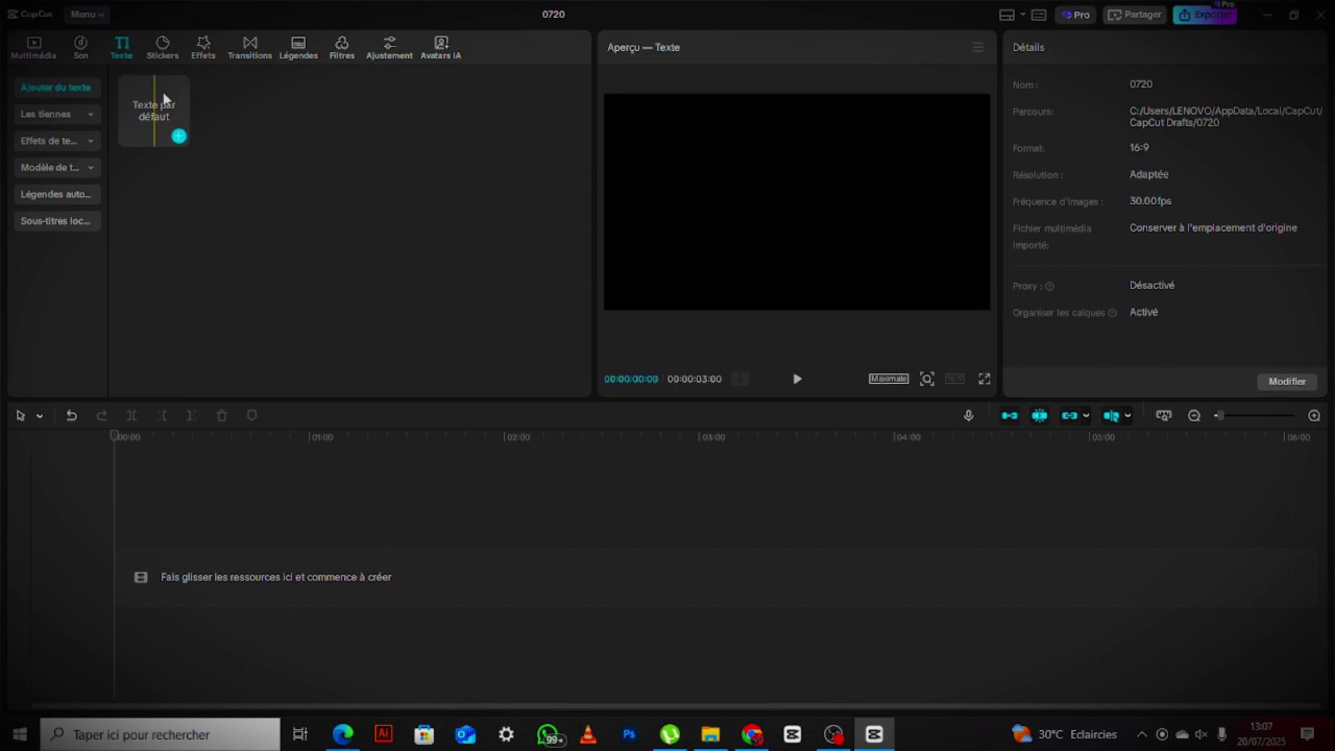
{"action": "left_click", "coordinate": [179, 136]}
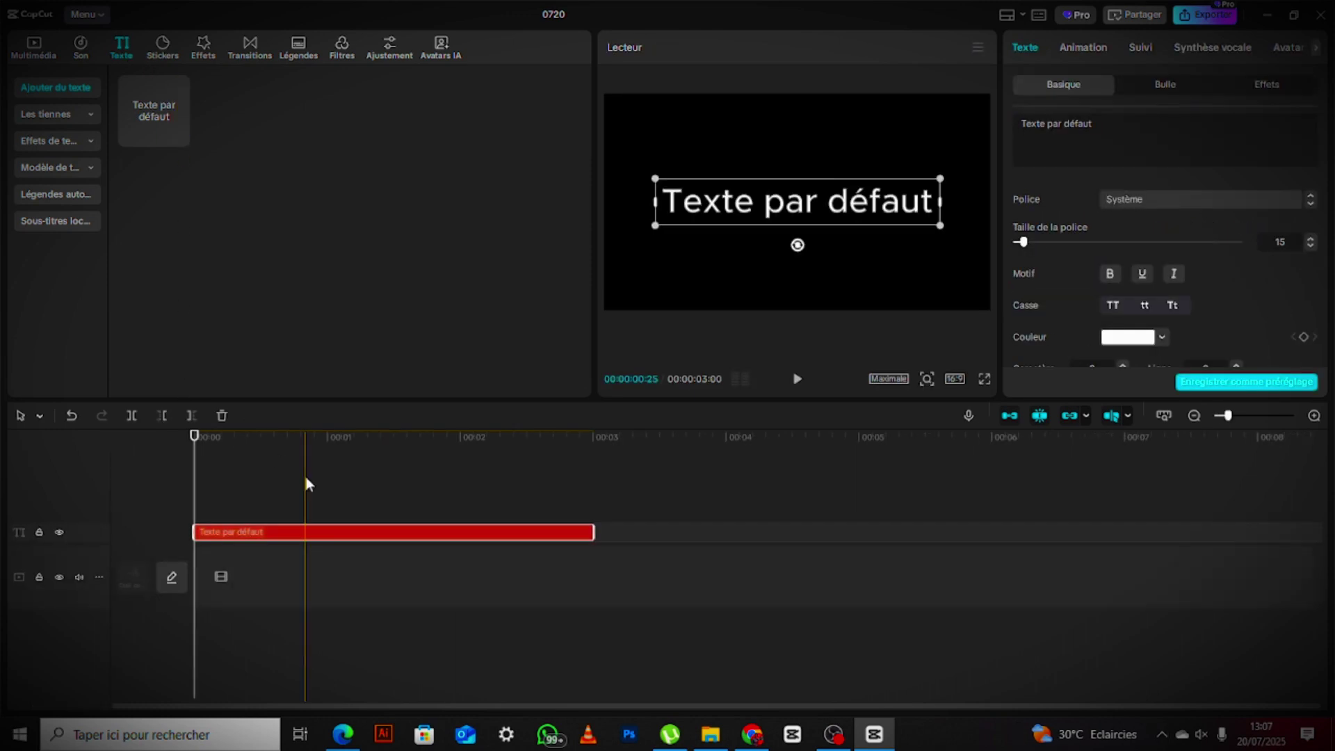
{"action": "left_click", "coordinate": [1021, 160]}
{"action": "key", "text": "ctrl+a"}
{"action": "type", "text": "UUZHZYZHGSSH"}
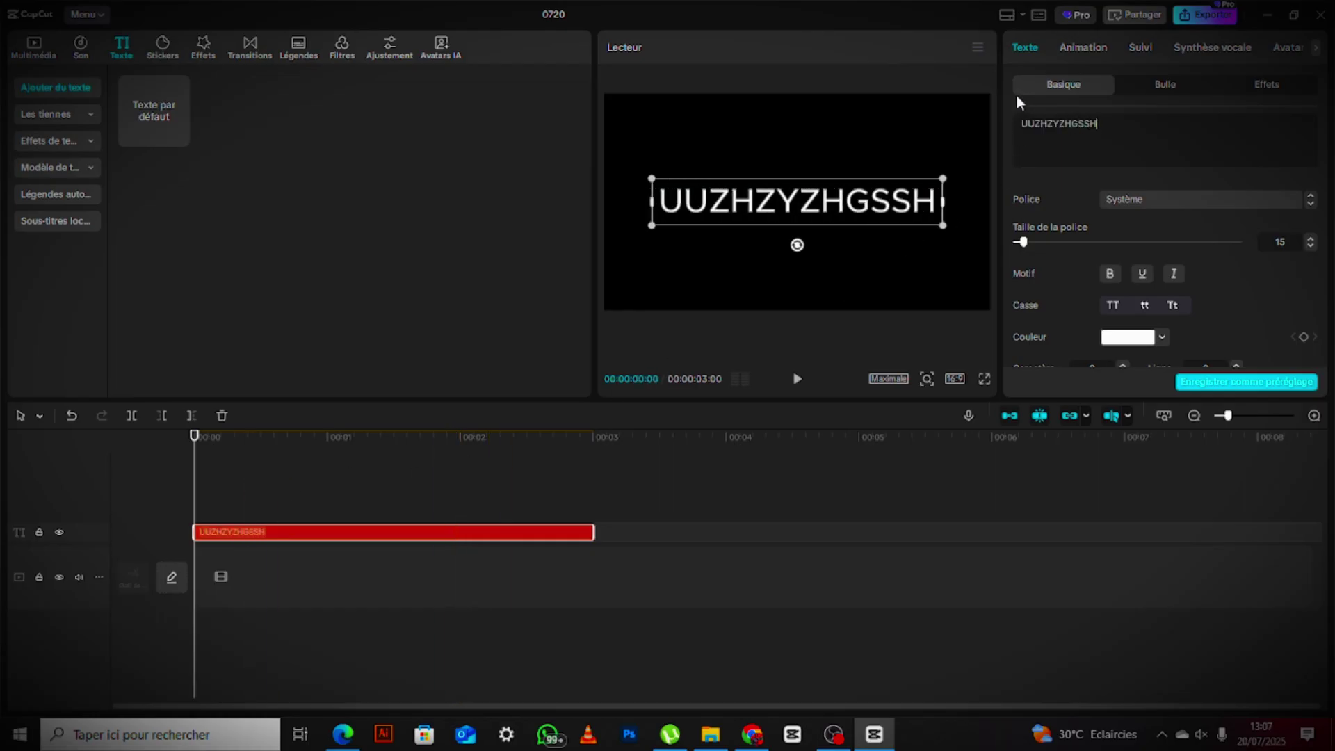
Browse the fonts available for the selected text clip, including the recently used and preset ones.
{"action": "left_click", "coordinate": [1120, 198]}
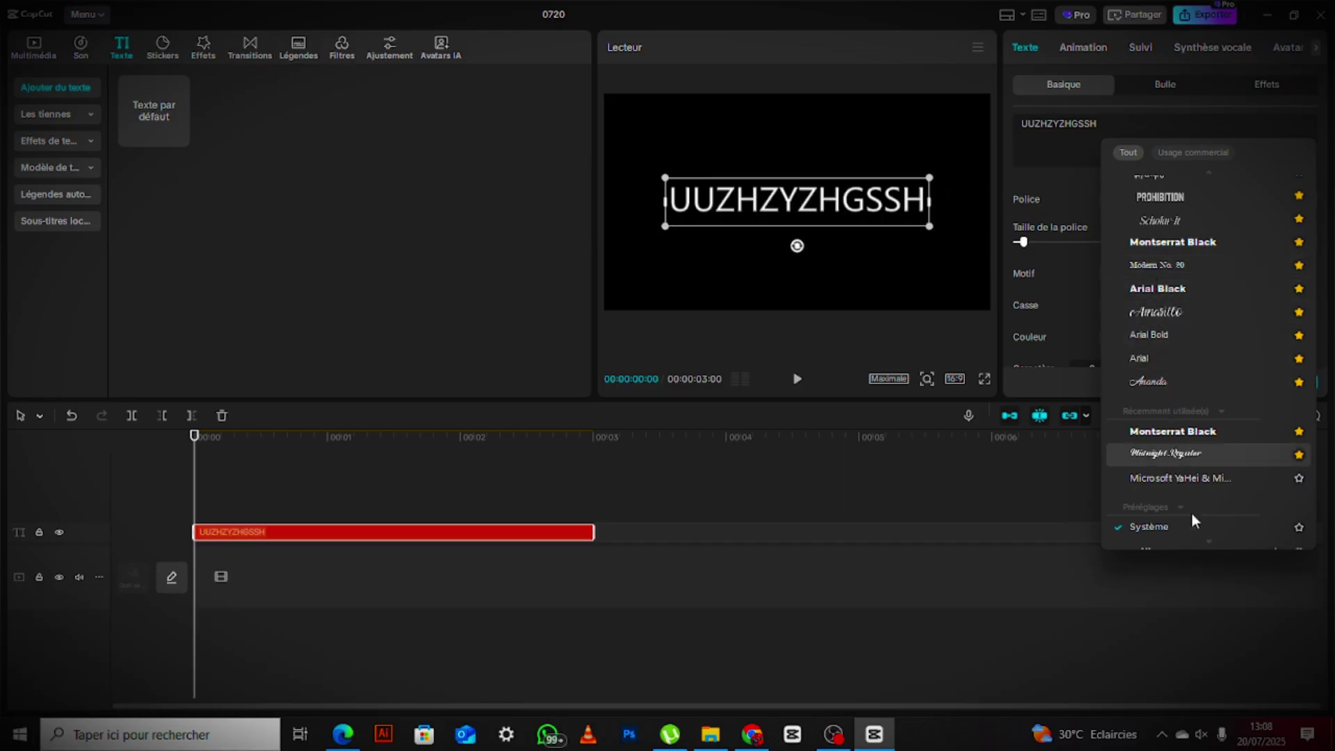
{"action": "scroll", "coordinate": [1207, 537], "scroll_direction": "down", "scroll_amount": 3}
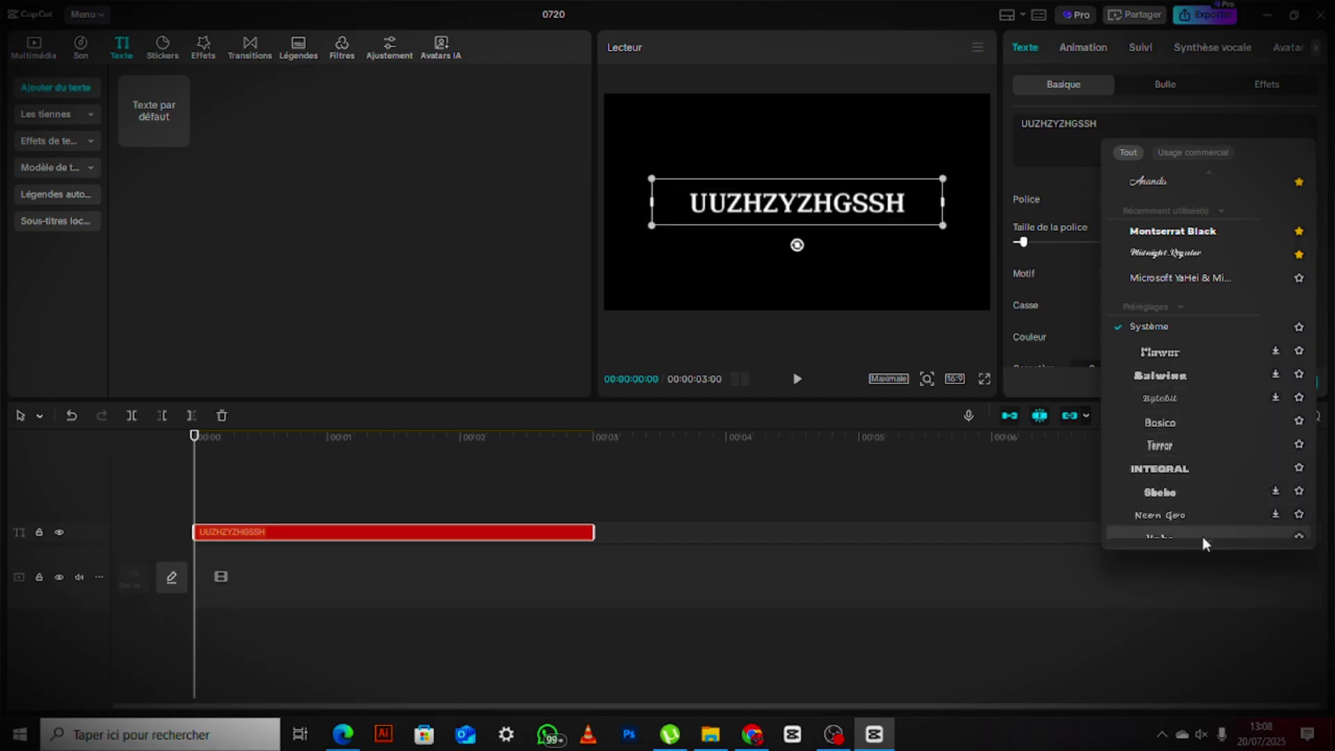
{"action": "scroll", "coordinate": [1201, 514], "scroll_direction": "down", "scroll_amount": 5}
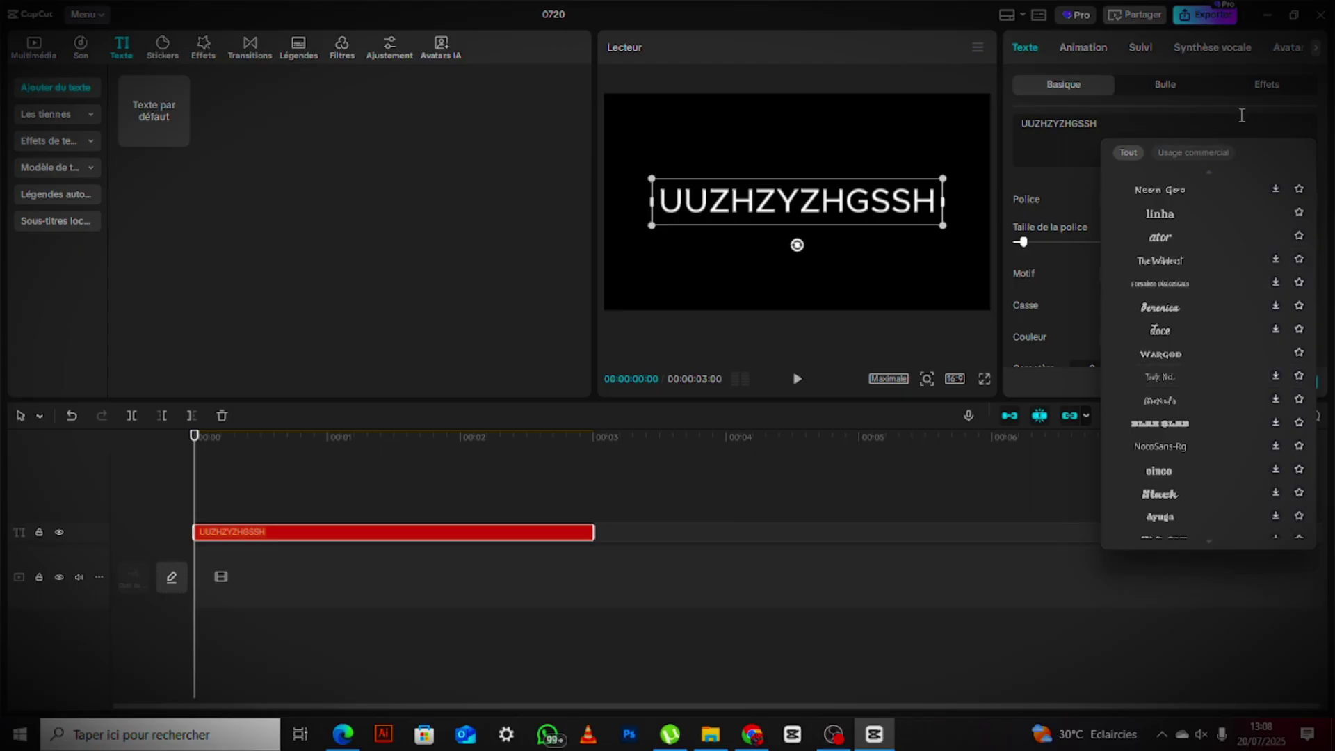
{"action": "scroll", "coordinate": [1212, 283], "scroll_direction": "up", "scroll_amount": 1}
Format the text clip in italics with only its first letter capitalised, and set the font size to 27.
{"action": "left_click", "coordinate": [1051, 225]}
{"action": "left_click_drag", "start_coordinate": [1022, 242], "coordinate": [944, 210]}
{"action": "left_click", "coordinate": [1050, 242]}
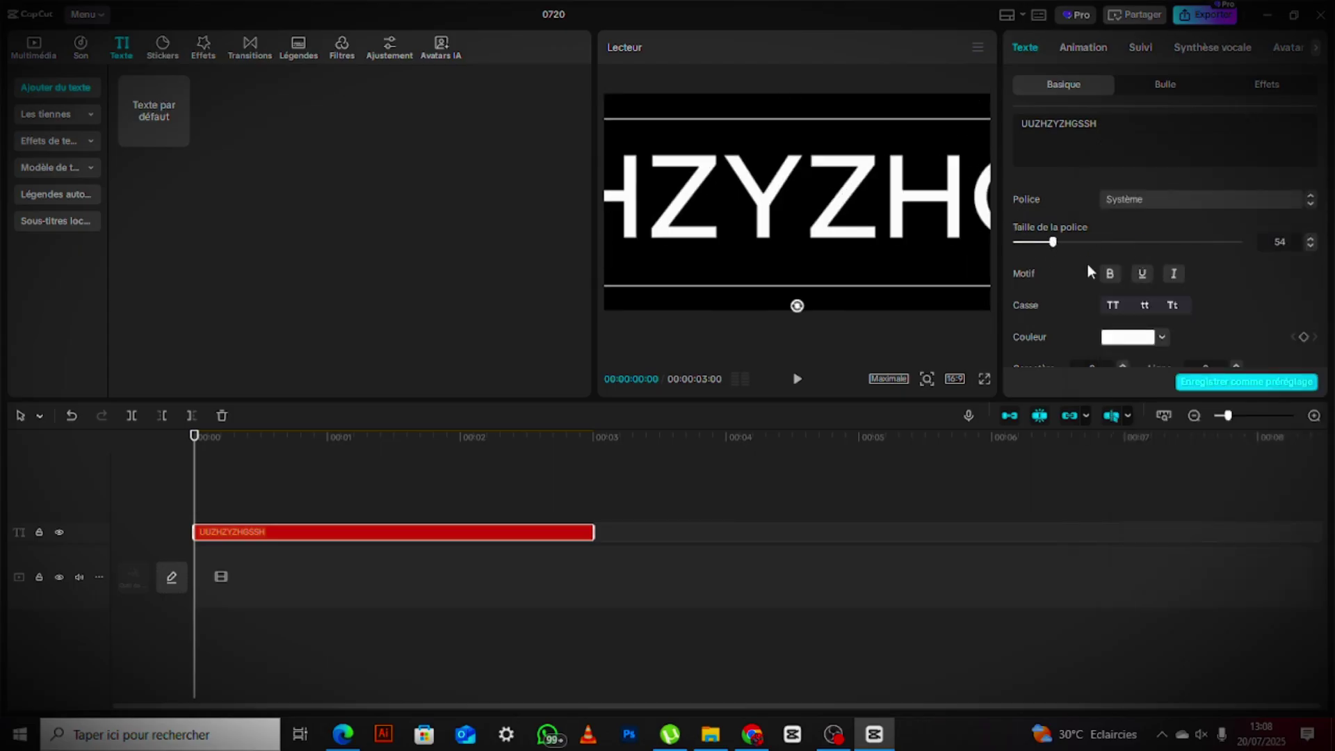
{"action": "left_click", "coordinate": [1172, 278]}
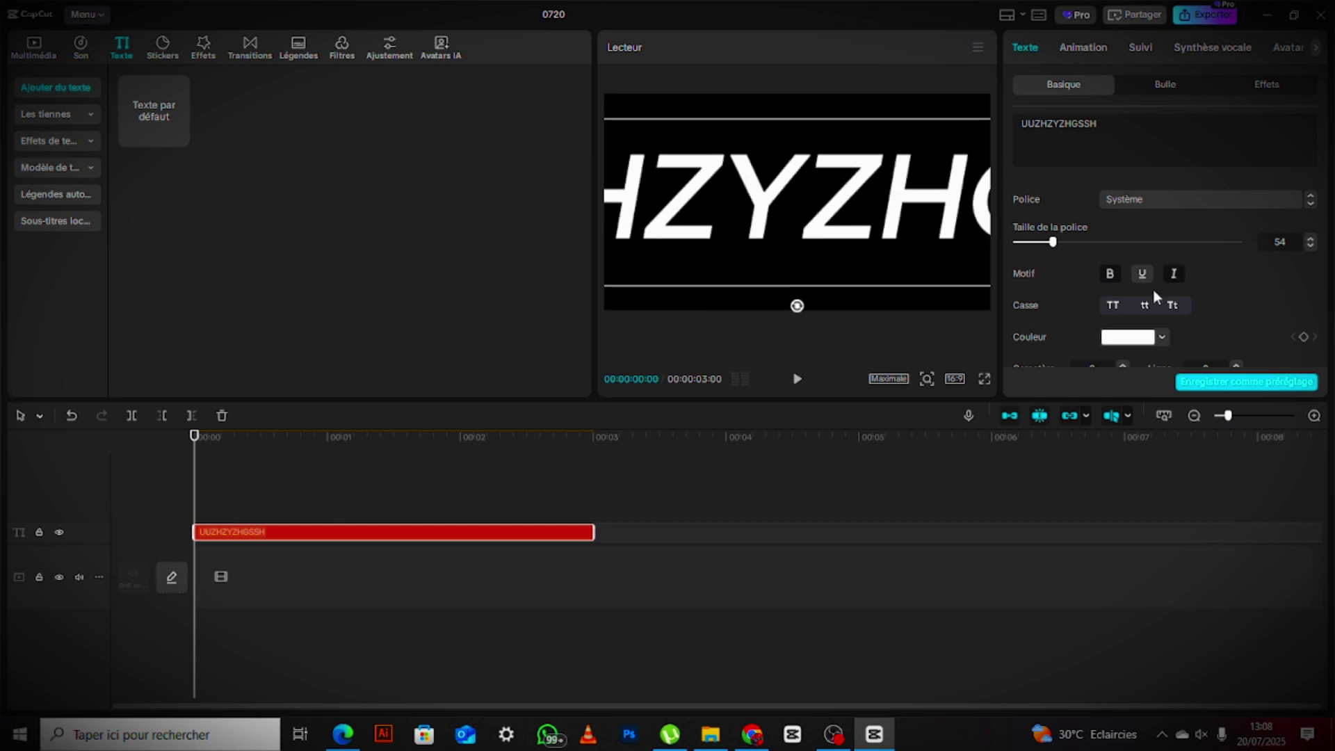
{"action": "left_click", "coordinate": [1173, 306]}
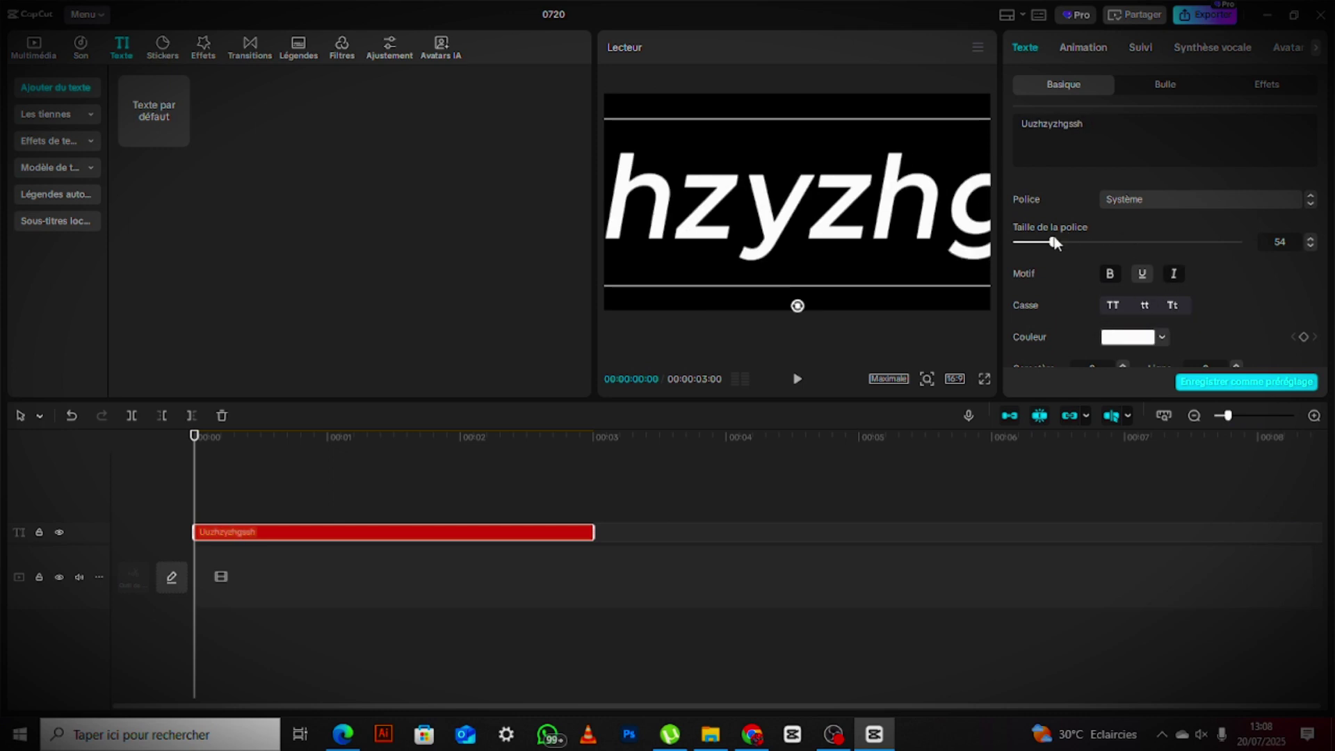
{"action": "left_click_drag", "start_coordinate": [1053, 242], "coordinate": [1034, 243]}
Set the text colour to red, FF0000.
{"action": "left_click", "coordinate": [1162, 337]}
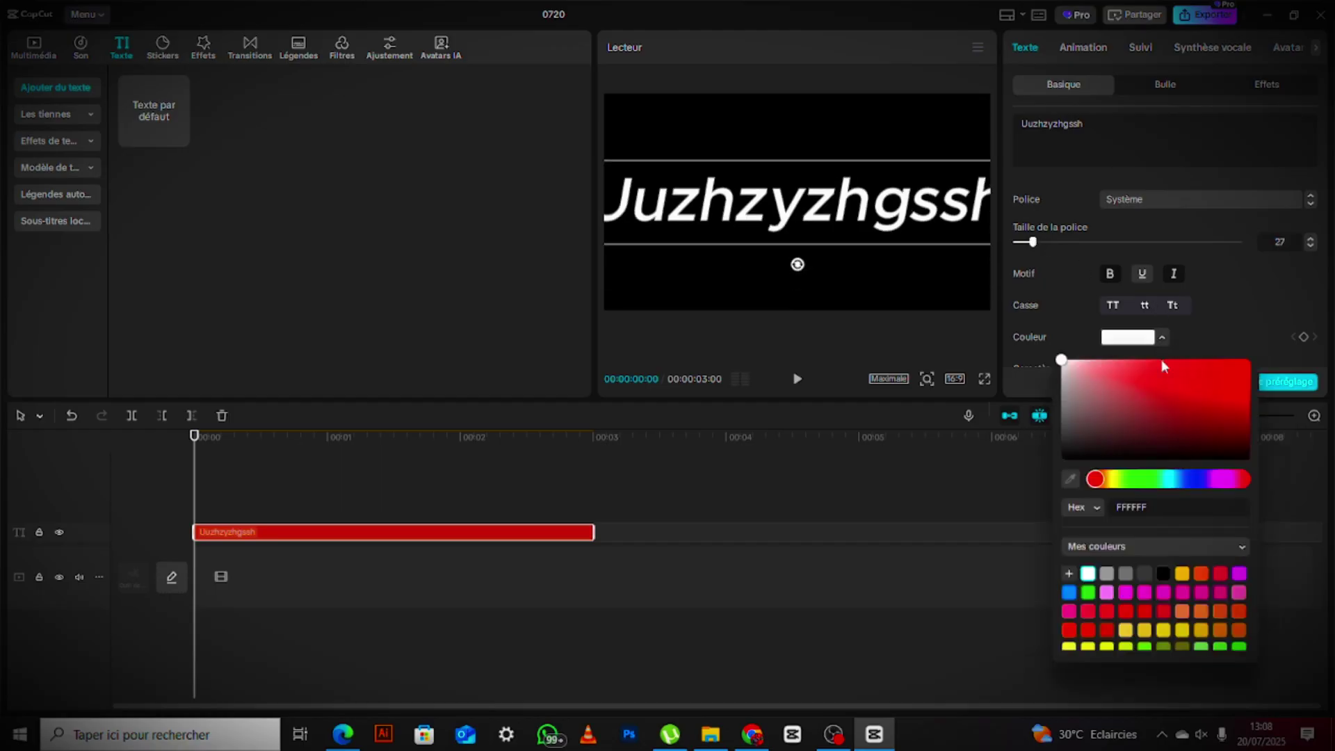
{"action": "left_click", "coordinate": [1249, 359]}
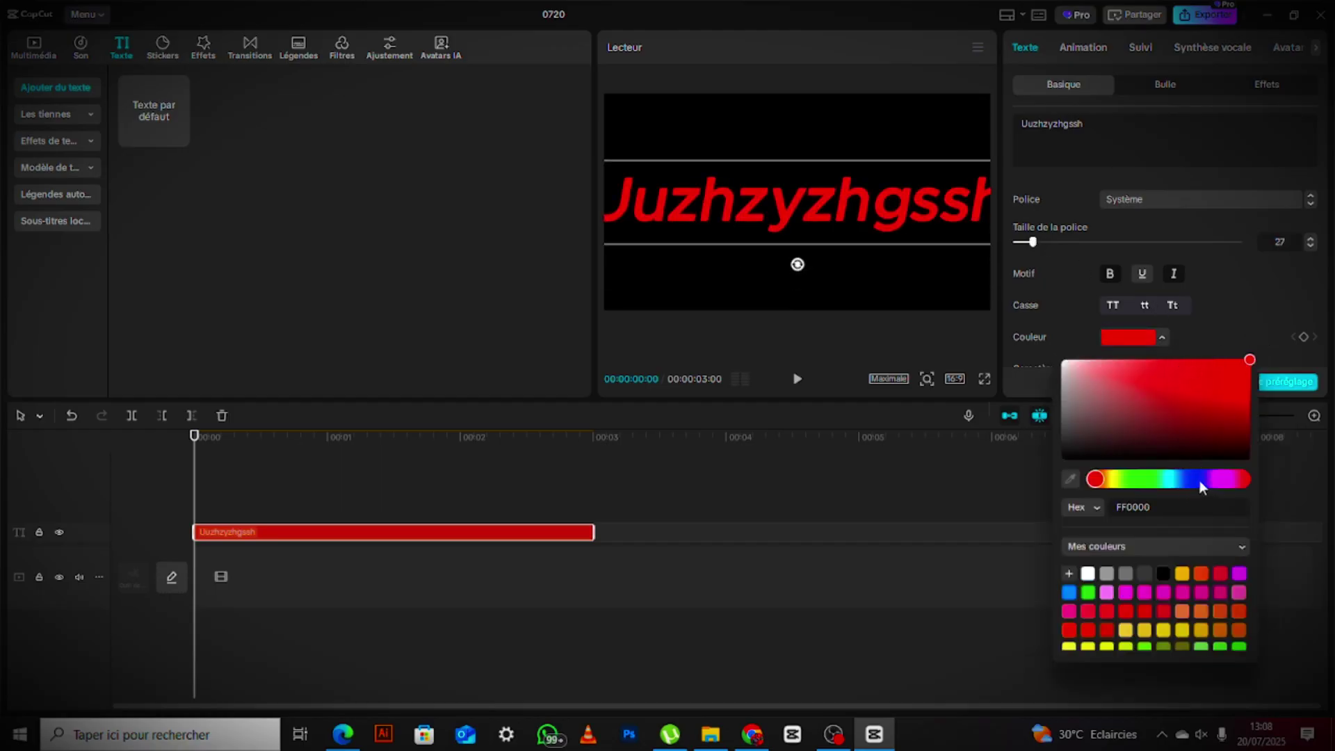
{"action": "mouse_move", "coordinate": [1193, 483]}
{"action": "left_mouse_down"}
{"action": "mouse_move", "coordinate": [1173, 479]}
{"action": "mouse_move", "coordinate": [1187, 479]}
{"action": "left_mouse_up"}
{"action": "key", "text": "ctrl+z"}
{"action": "key", "text": "ctrl+z"}
{"action": "left_click", "coordinate": [1207, 277]}
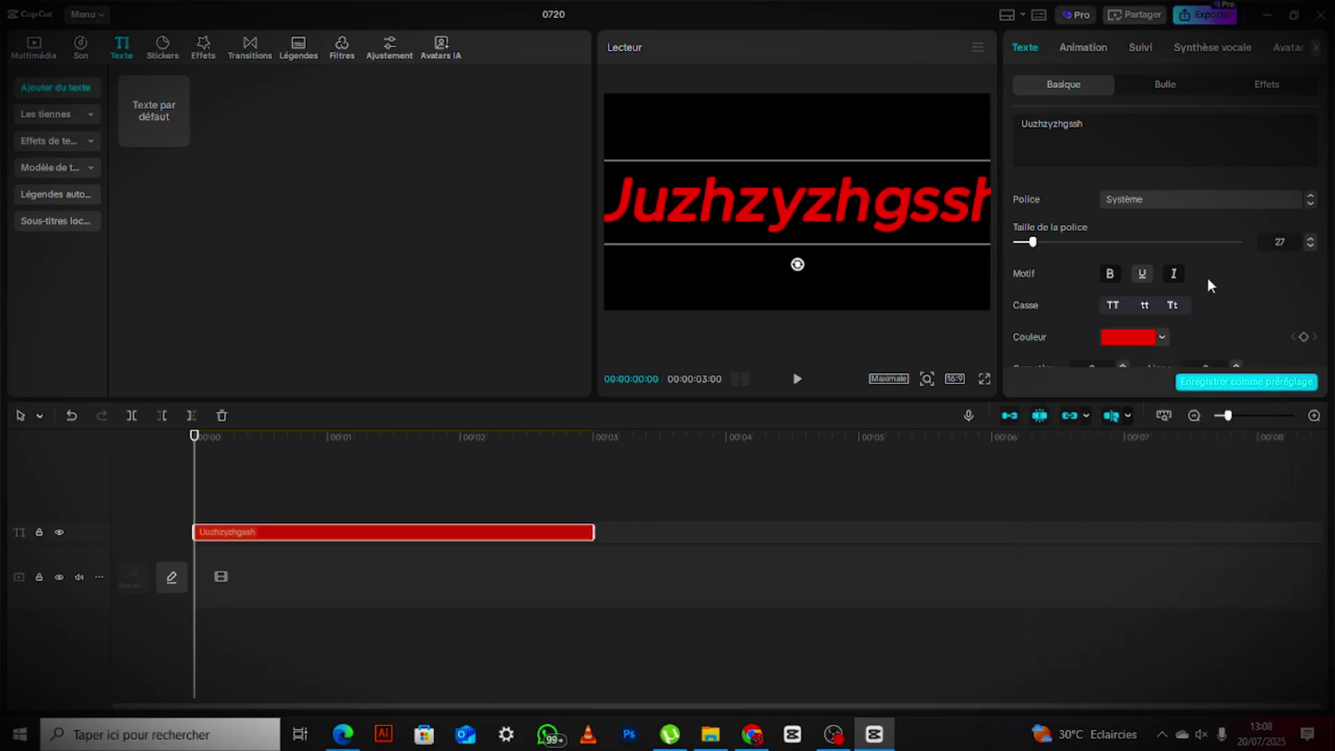
Try a black shadow on the text with 18% opacity and 65% blur, and turn the shadow off.
{"action": "scroll", "coordinate": [1168, 266], "scroll_direction": "down", "scroll_amount": 10}
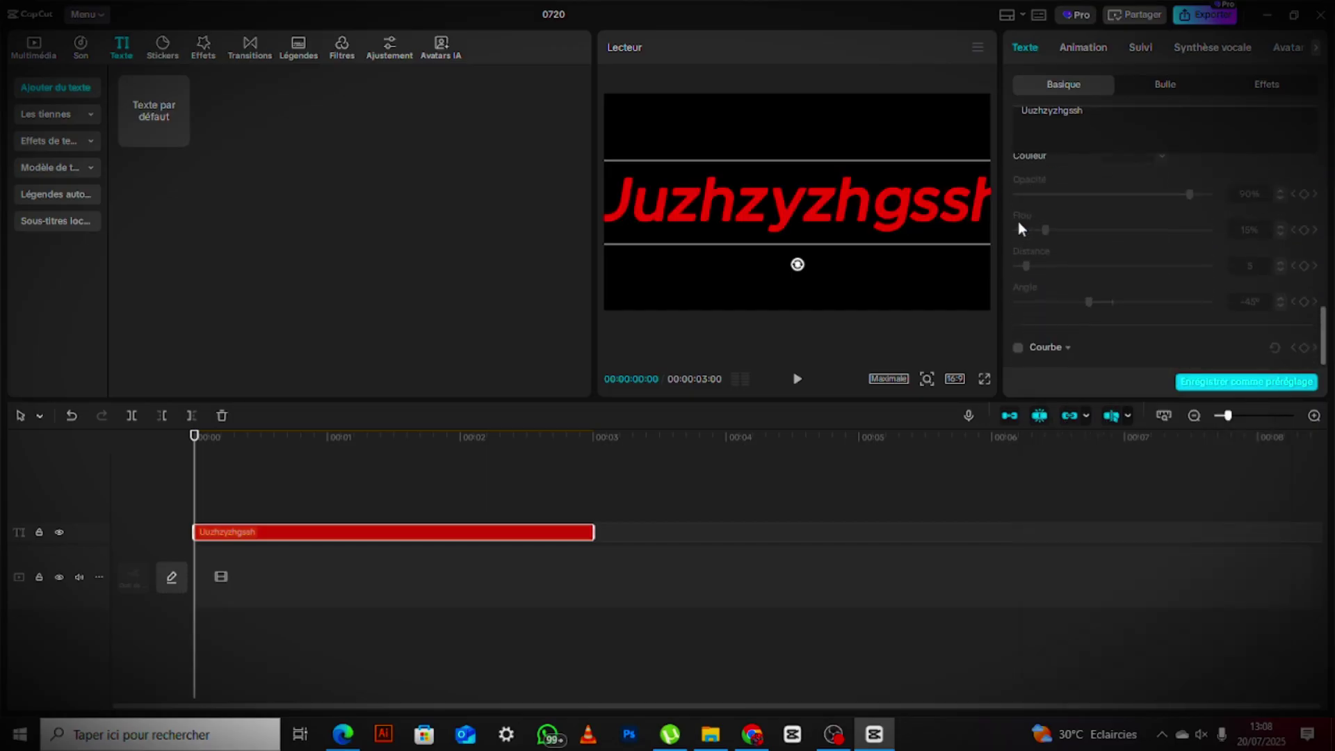
{"action": "scroll", "coordinate": [1040, 253], "scroll_direction": "up", "scroll_amount": 1}
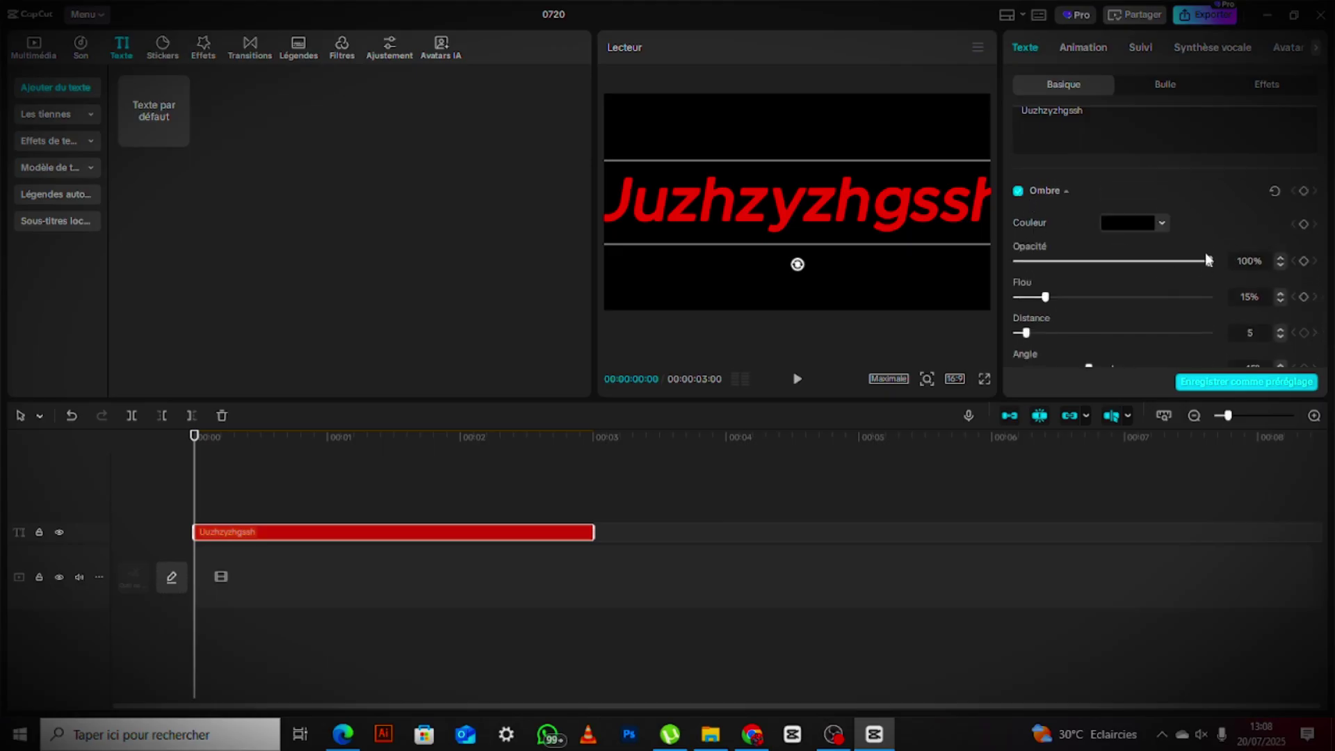
{"action": "left_click_drag", "start_coordinate": [1208, 259], "coordinate": [1142, 296]}
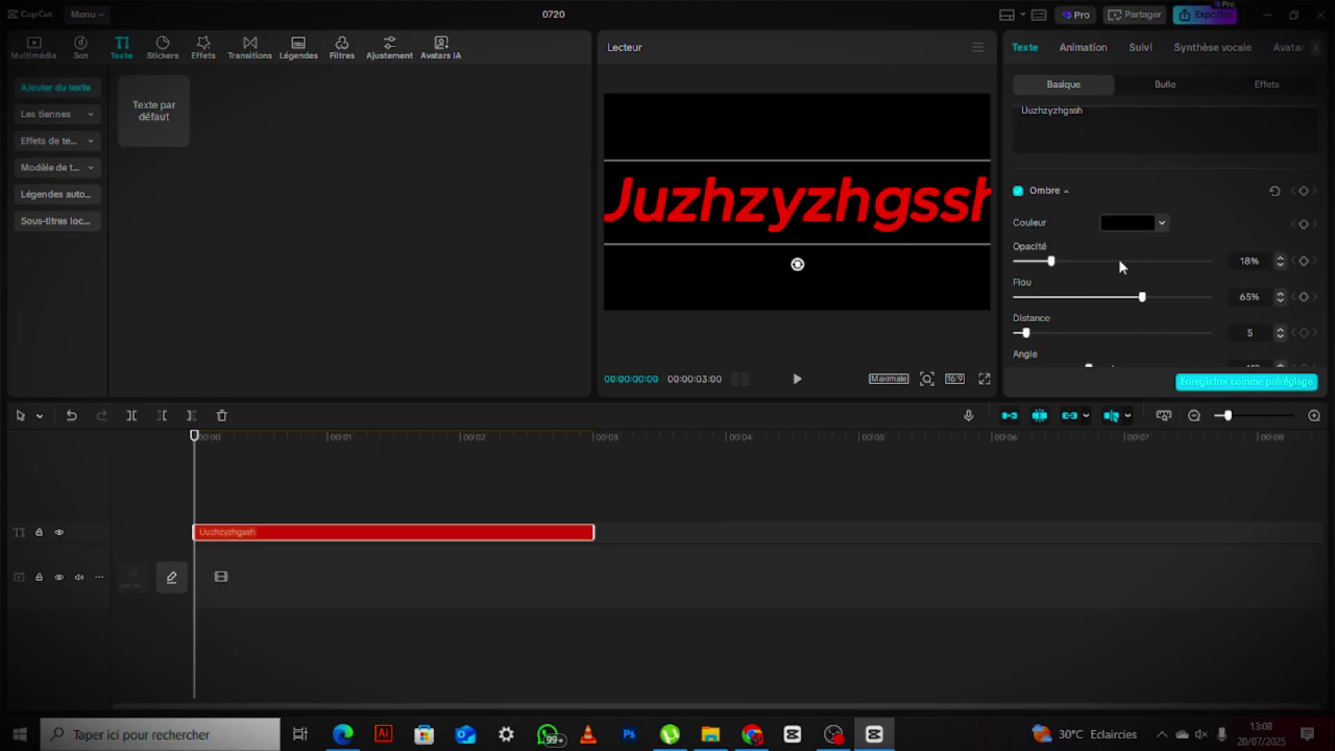
{"action": "left_click", "coordinate": [1018, 192]}
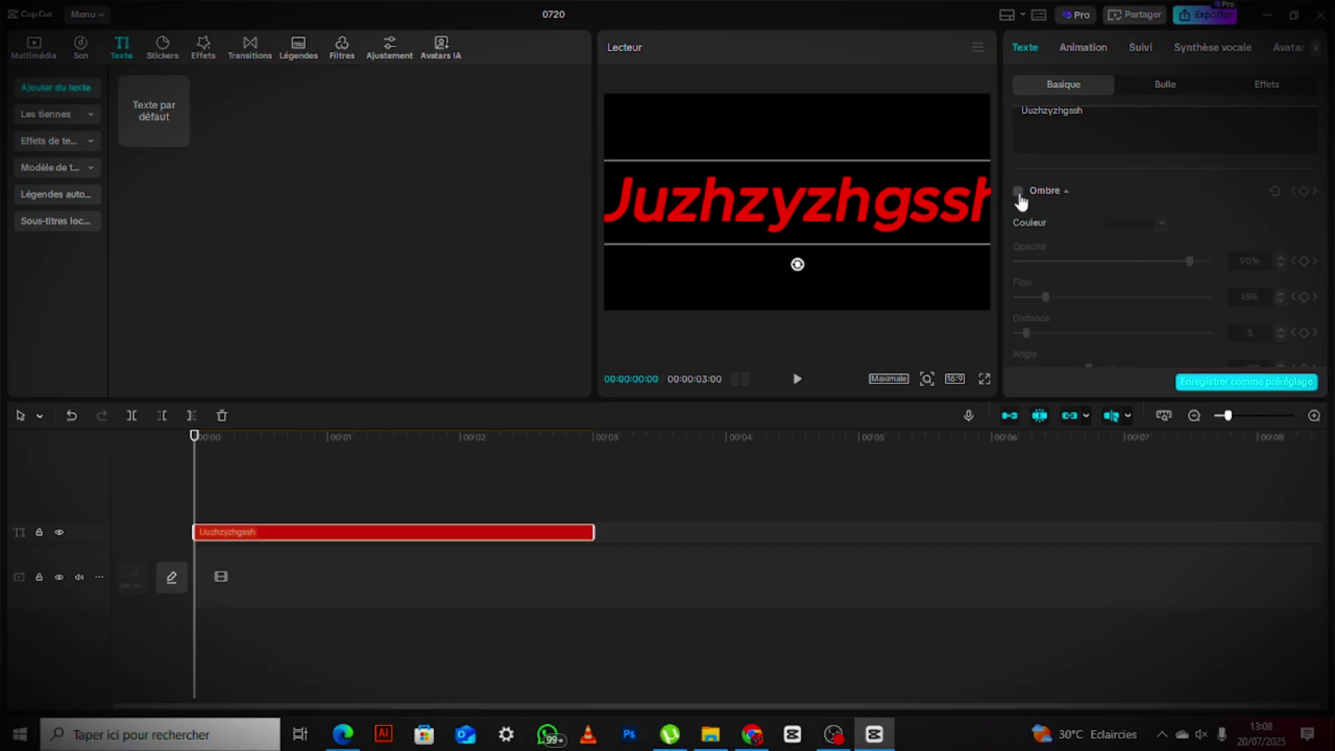
Try a white (FFFFFF) background behind the text, switch it to the second background style, and turn the background off.
{"action": "scroll", "coordinate": [1037, 265], "scroll_direction": "up", "scroll_amount": 1}
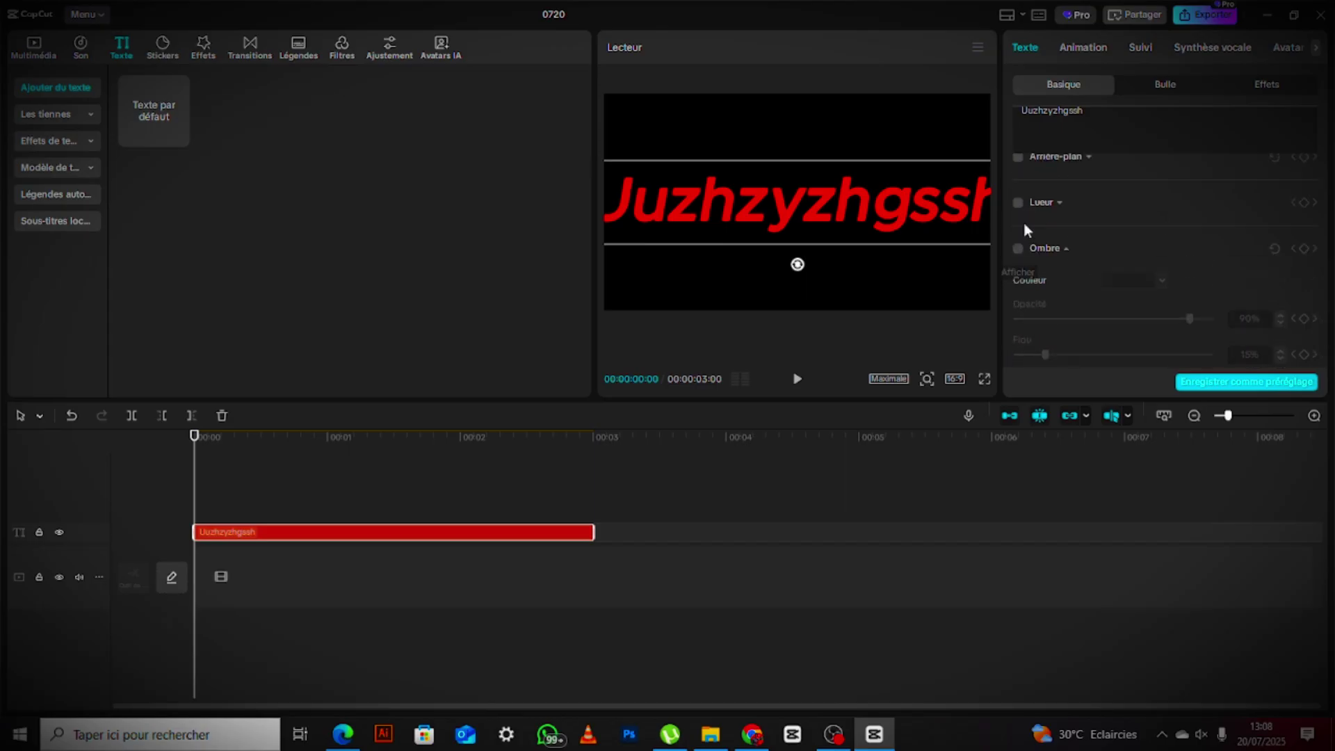
{"action": "scroll", "coordinate": [1027, 221], "scroll_direction": "up", "scroll_amount": 1}
{"action": "left_click", "coordinate": [1019, 191]}
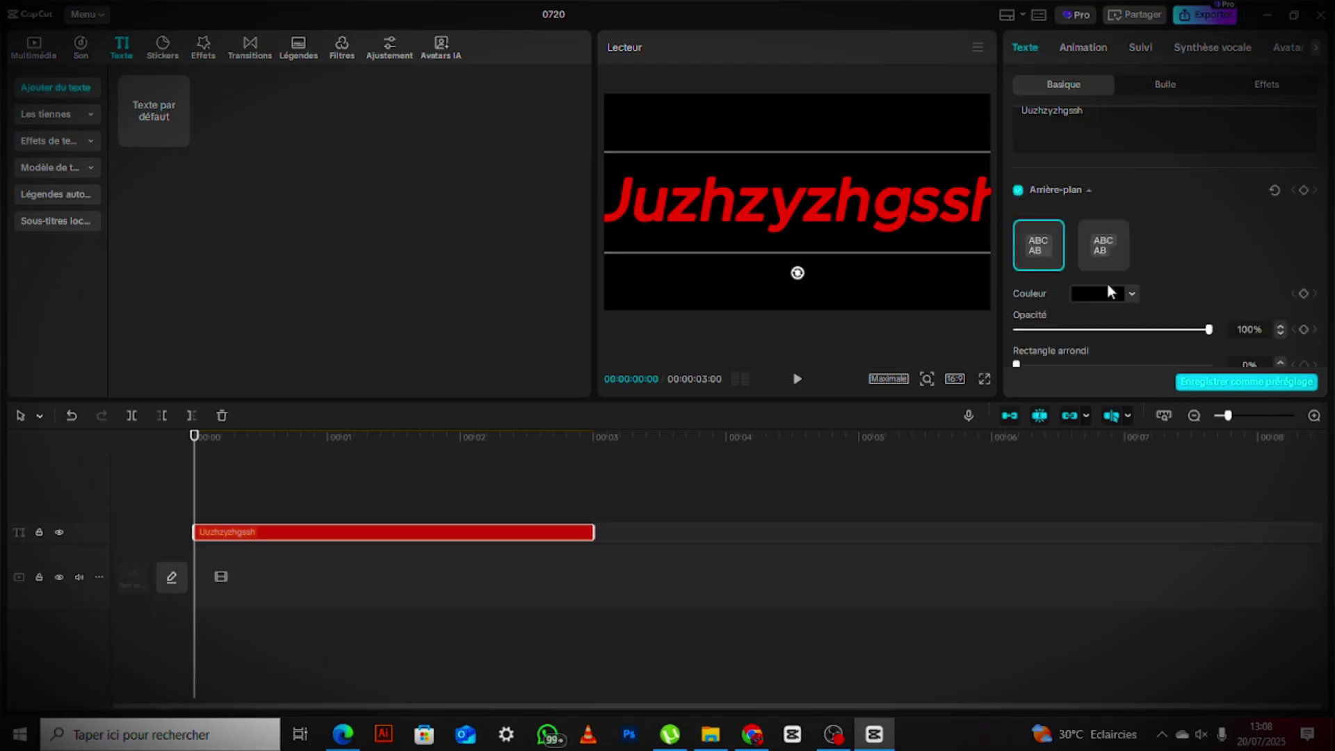
{"action": "left_click", "coordinate": [1131, 293]}
{"action": "left_click_drag", "start_coordinate": [1129, 321], "coordinate": [987, 290]}
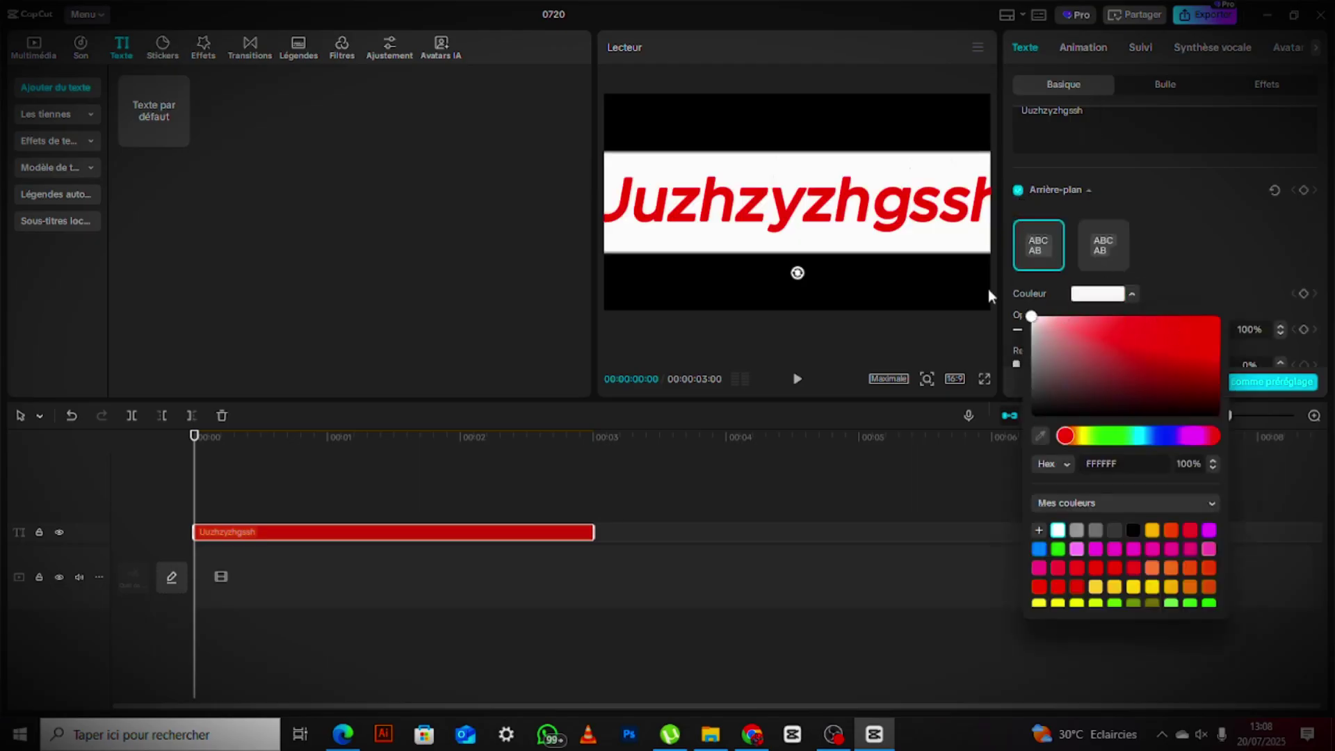
{"action": "left_click", "coordinate": [987, 289]}
{"action": "left_click", "coordinate": [1107, 246]}
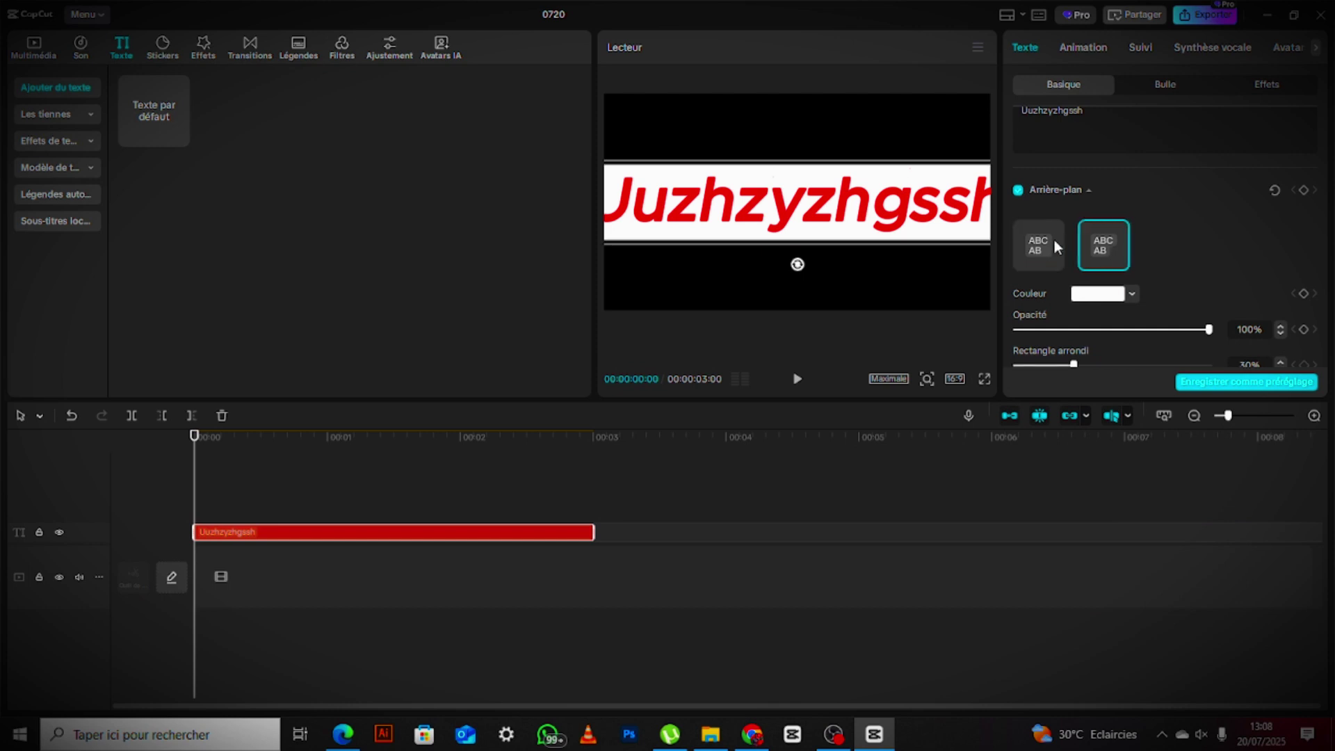
{"action": "left_click", "coordinate": [1018, 190]}
Enable the text's glow (Lueur) with the second glow style, and set the font size to 23.
{"action": "scroll", "coordinate": [1170, 194], "scroll_direction": "down", "scroll_amount": 2}
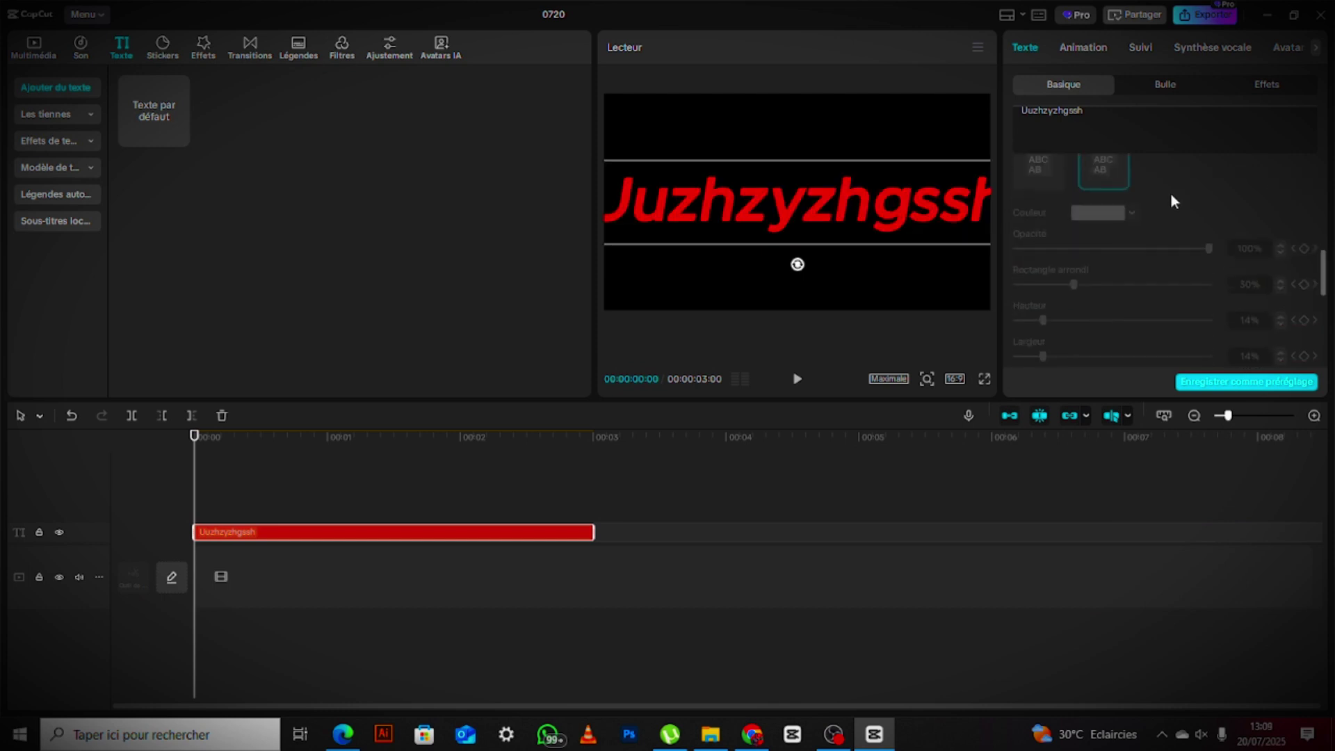
{"action": "scroll", "coordinate": [1098, 231], "scroll_direction": "down", "scroll_amount": 5}
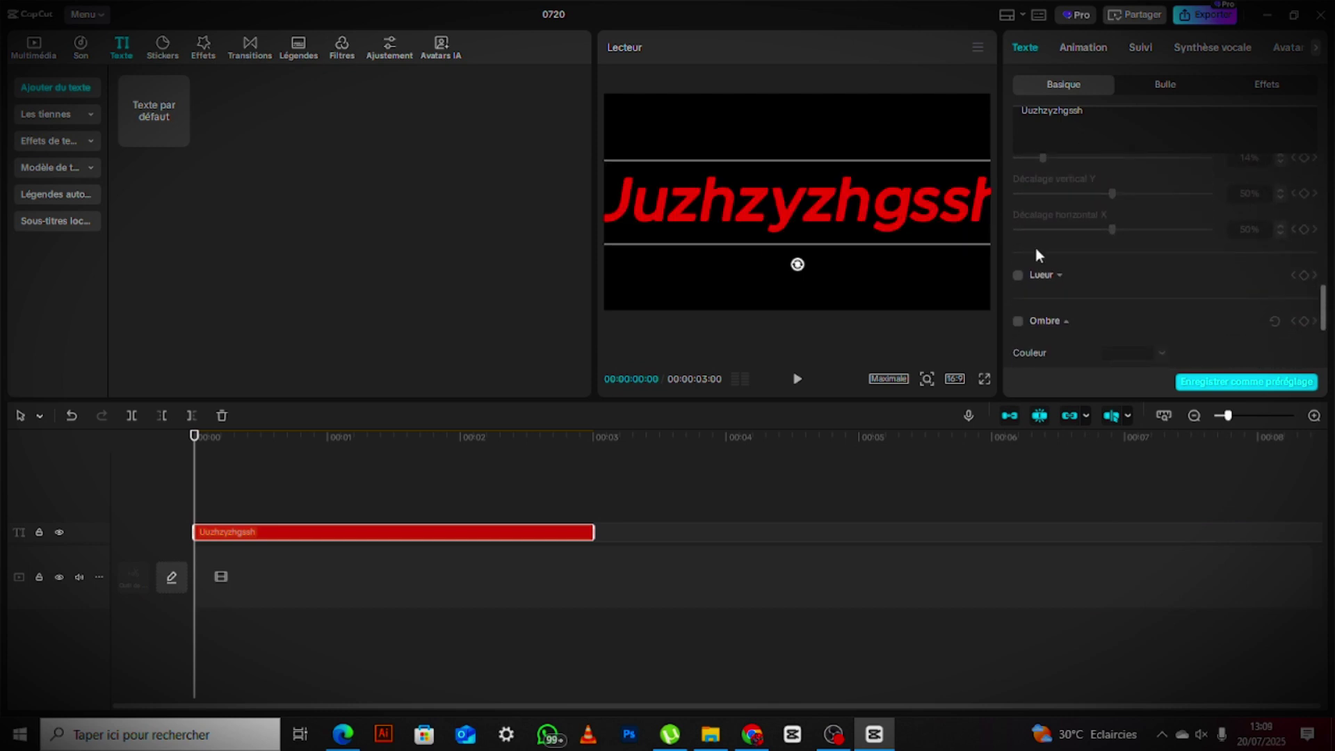
{"action": "left_click", "coordinate": [1017, 282]}
{"action": "scroll", "coordinate": [1090, 292], "scroll_direction": "down", "scroll_amount": 1}
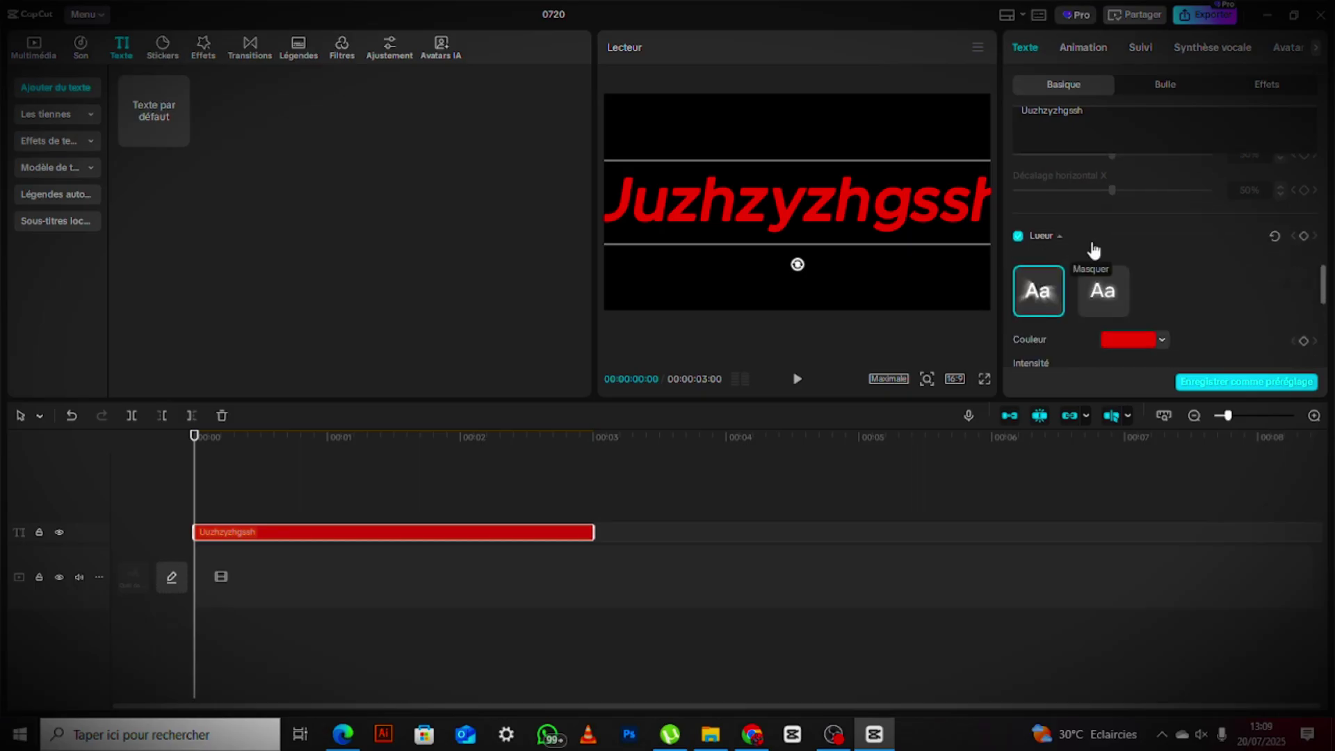
{"action": "left_click", "coordinate": [1103, 291]}
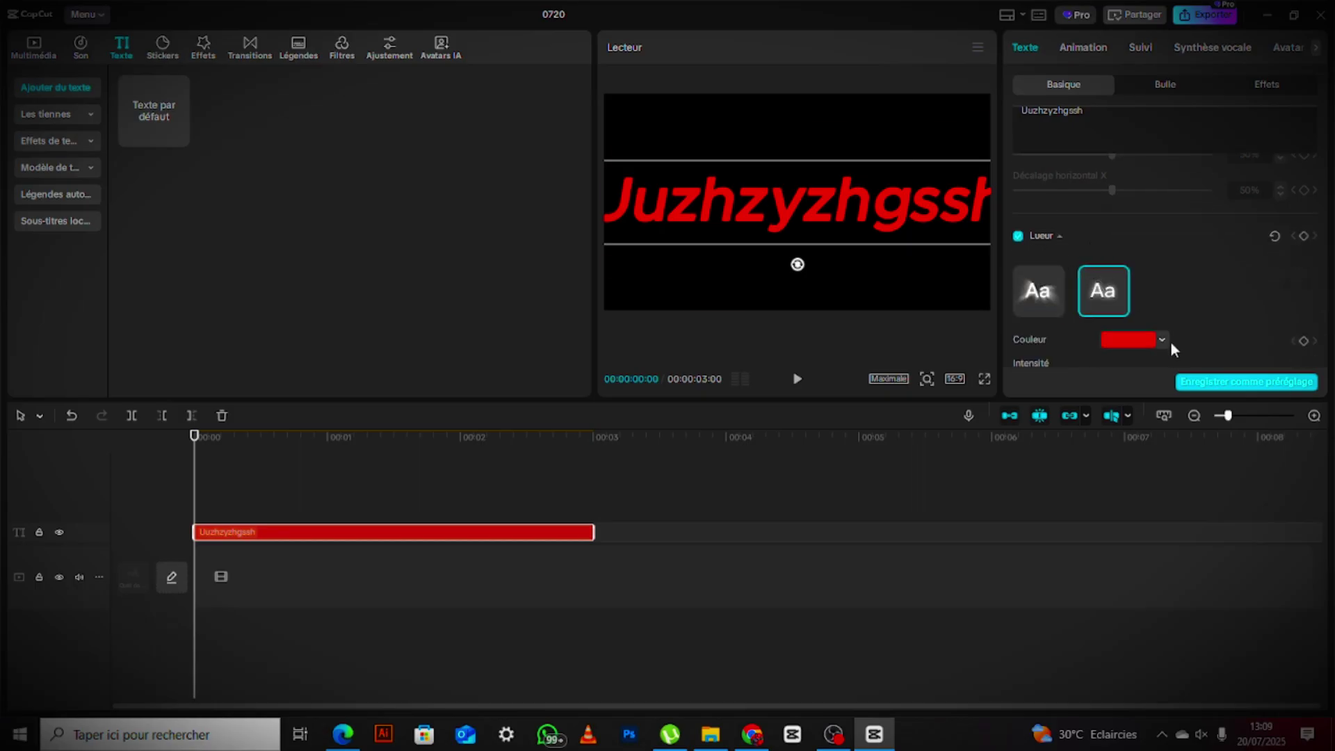
{"action": "left_click", "coordinate": [1121, 235]}
{"action": "scroll", "coordinate": [1121, 232], "scroll_direction": "down", "scroll_amount": 1}
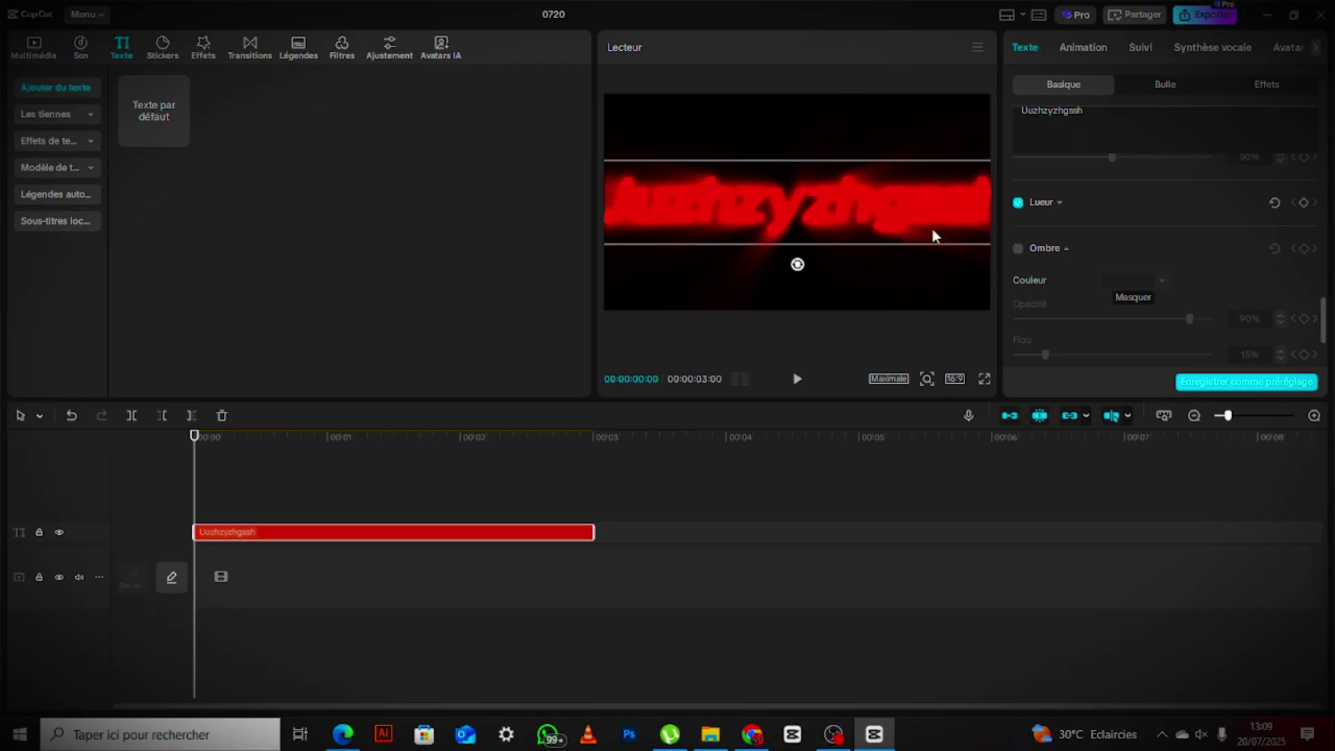
{"action": "scroll", "coordinate": [1096, 224], "scroll_direction": "up", "scroll_amount": 5}
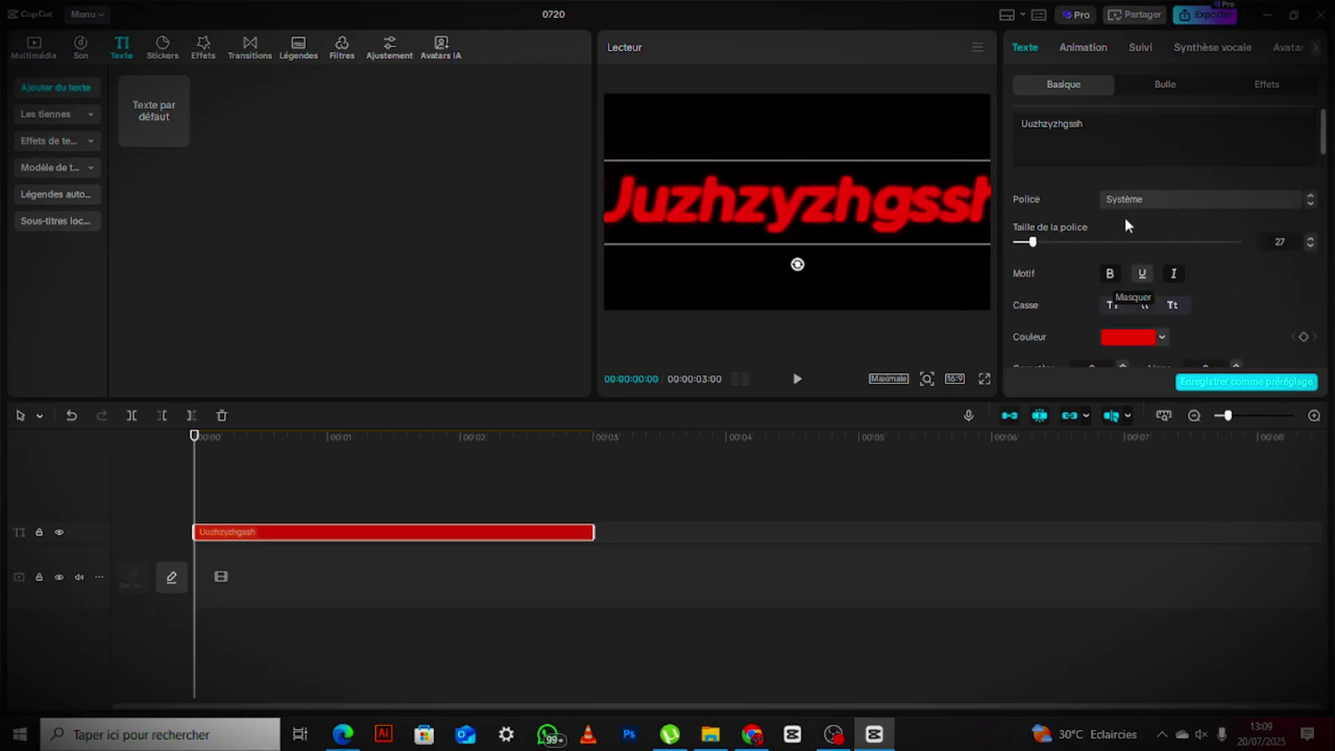
{"action": "mouse_move", "coordinate": [1032, 242]}
{"action": "left_mouse_down"}
{"action": "mouse_move", "coordinate": [1019, 242]}
{"action": "mouse_move", "coordinate": [1028, 234]}
{"action": "left_mouse_up"}
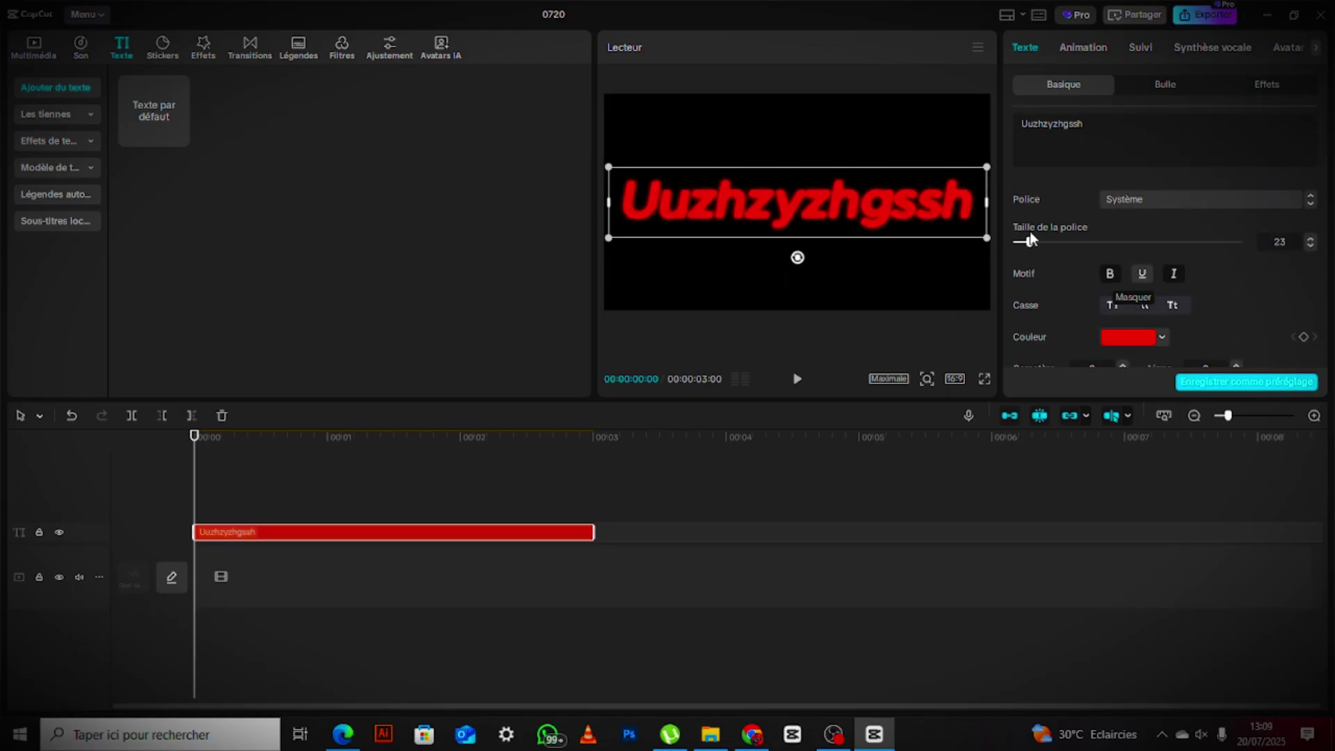
Add the first Tendance text effect to the timeline as a new clip and place it above the red text in the preview.
{"action": "left_click", "coordinate": [44, 113]}
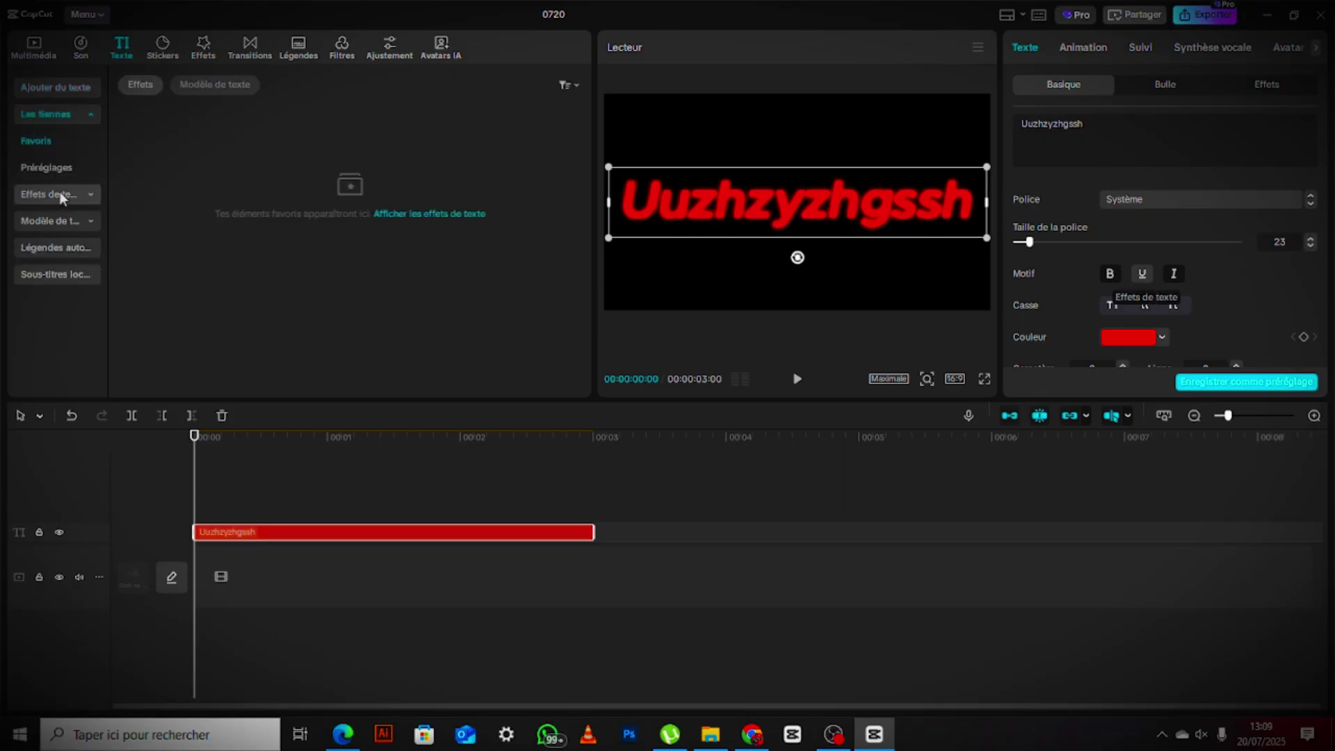
{"action": "left_click", "coordinate": [60, 195]}
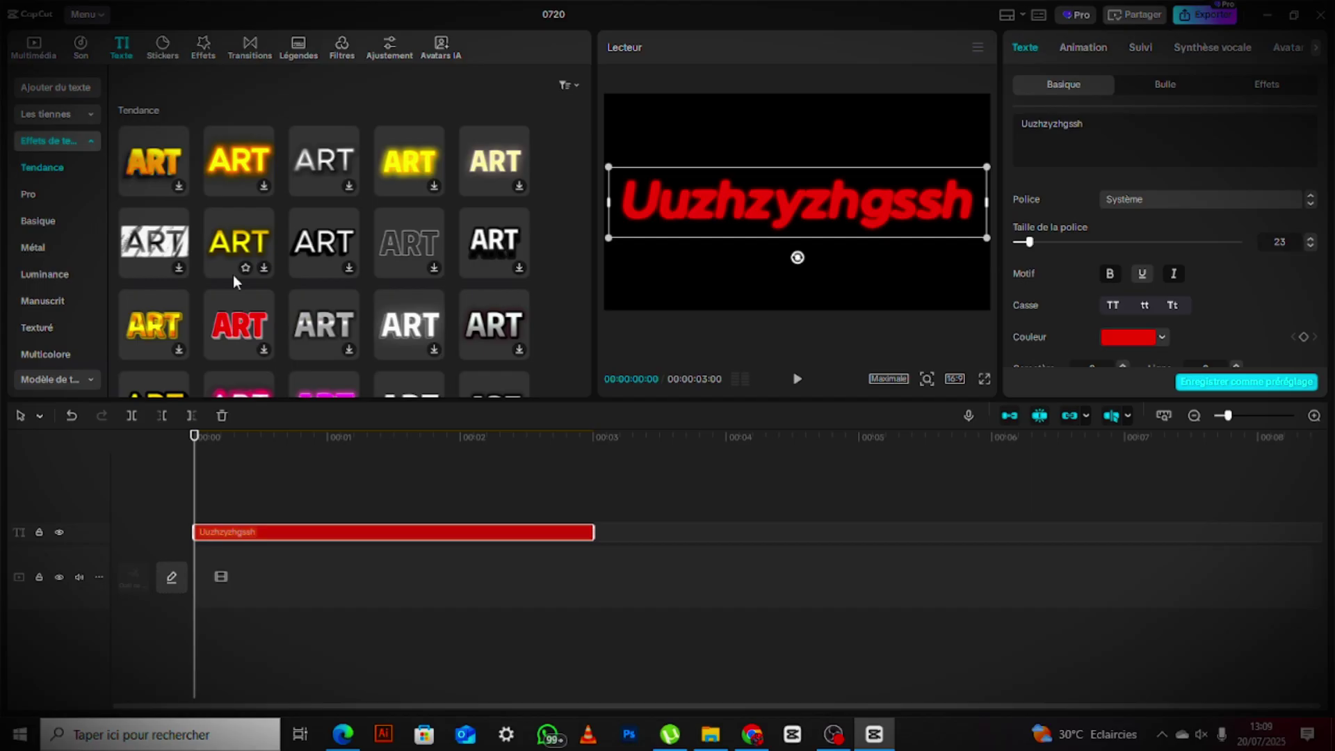
{"action": "left_click", "coordinate": [167, 170]}
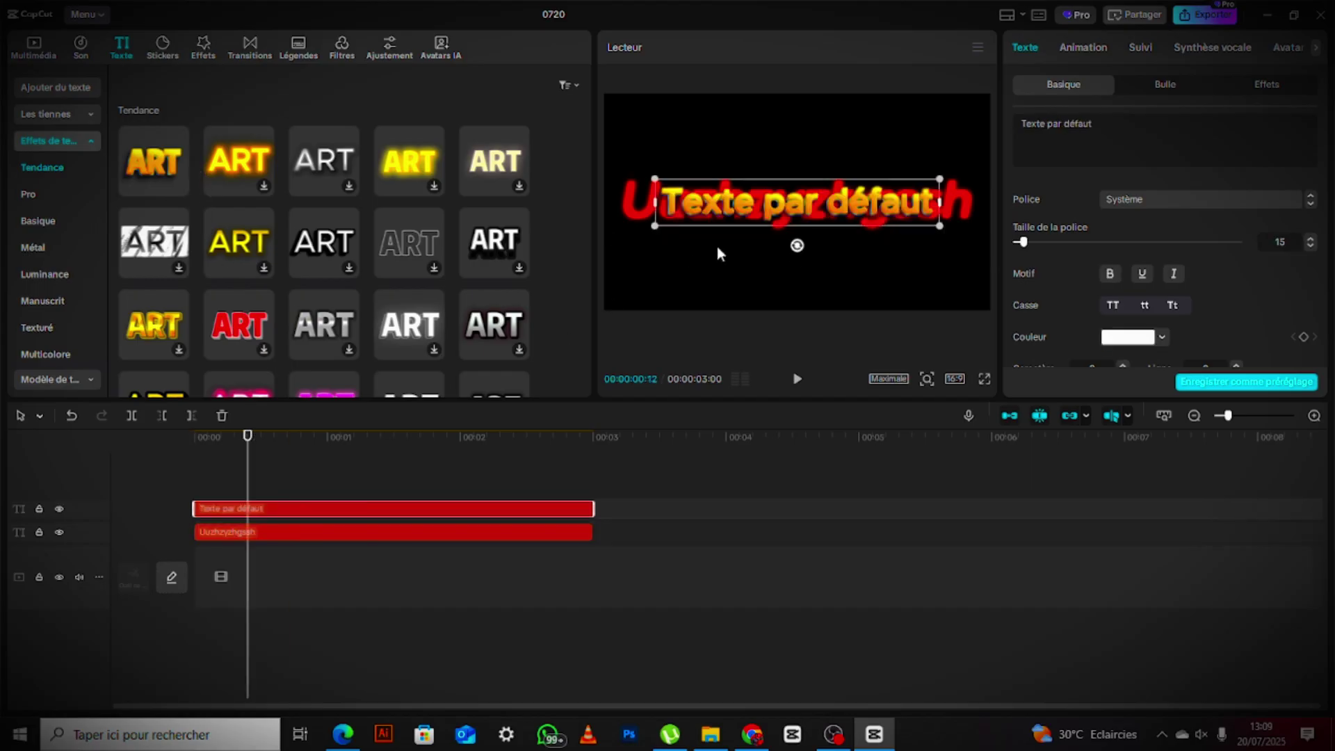
{"action": "left_click_drag", "start_coordinate": [727, 223], "coordinate": [716, 149]}
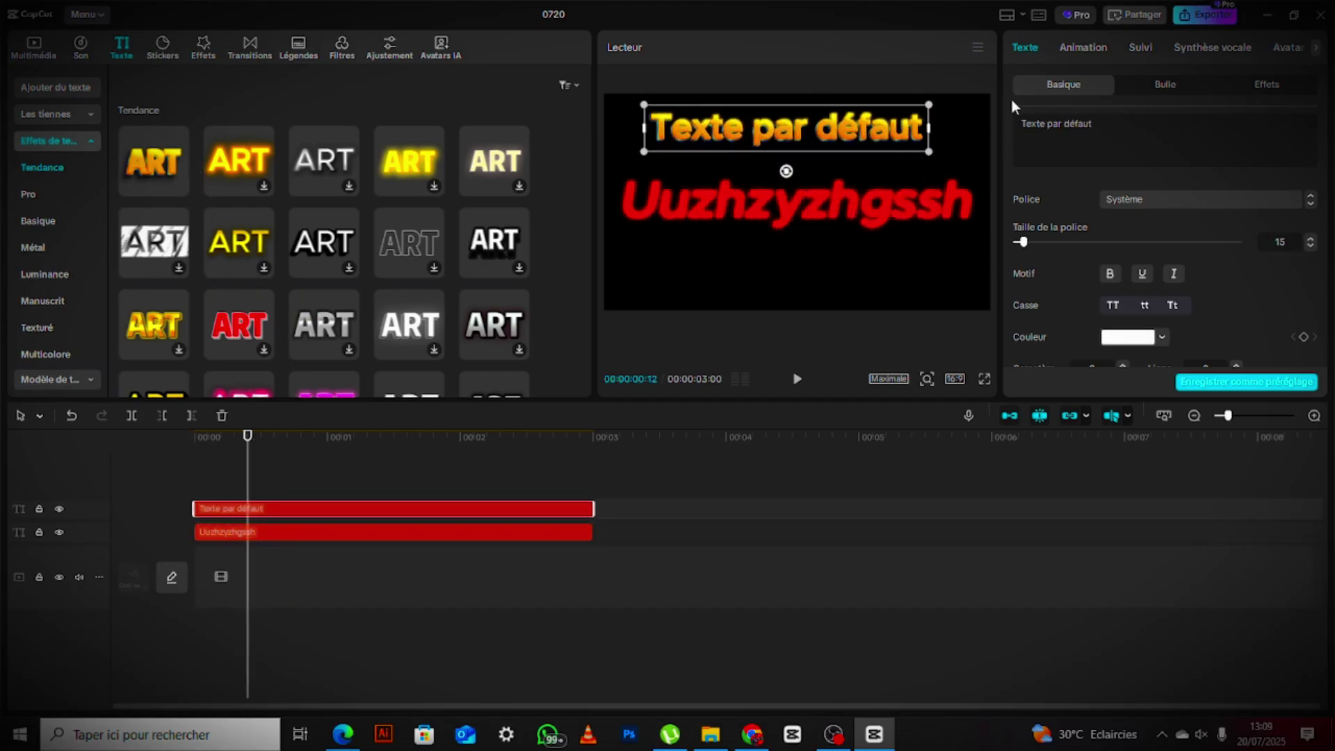
Replace the new effect text's wording with "ABONNE" and centre it horizontally just above the red text.
{"action": "left_click", "coordinate": [1024, 115]}
{"action": "type", "text": "AB O"}
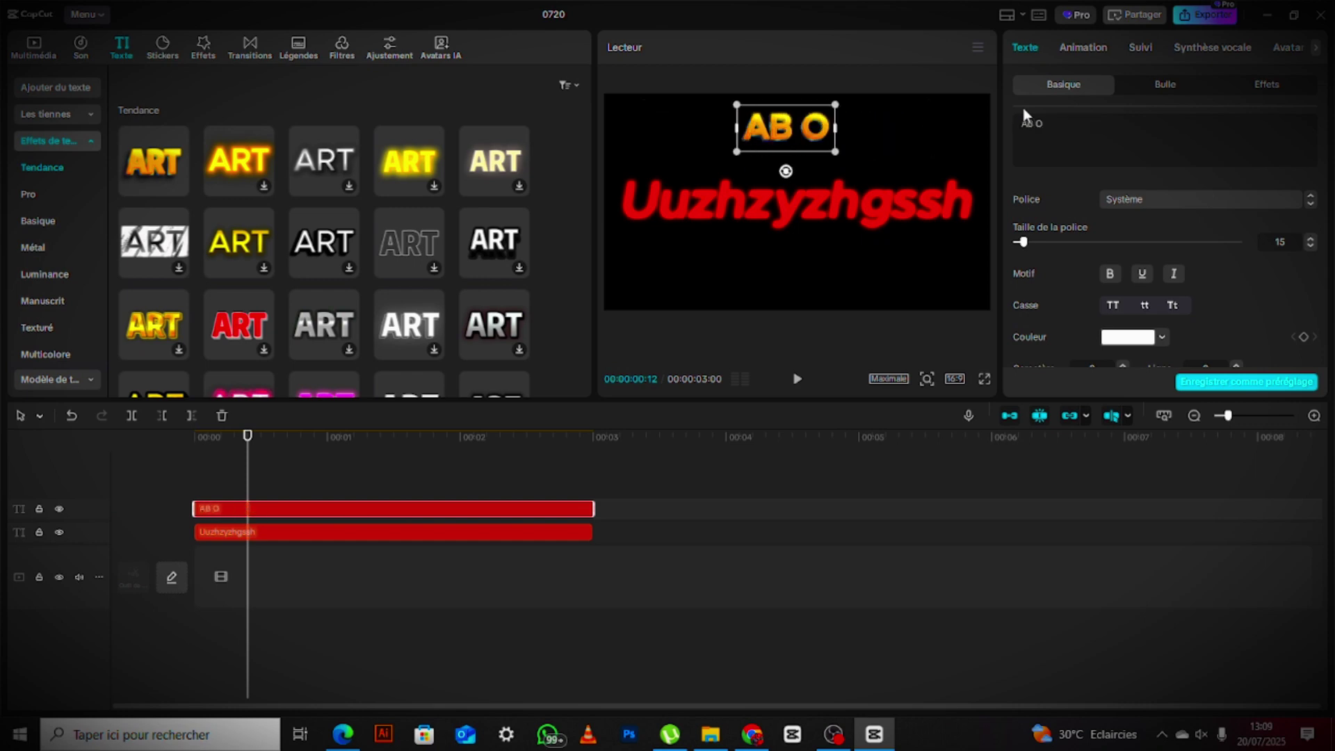
{"action": "type", "text": "N N       Eµ"}
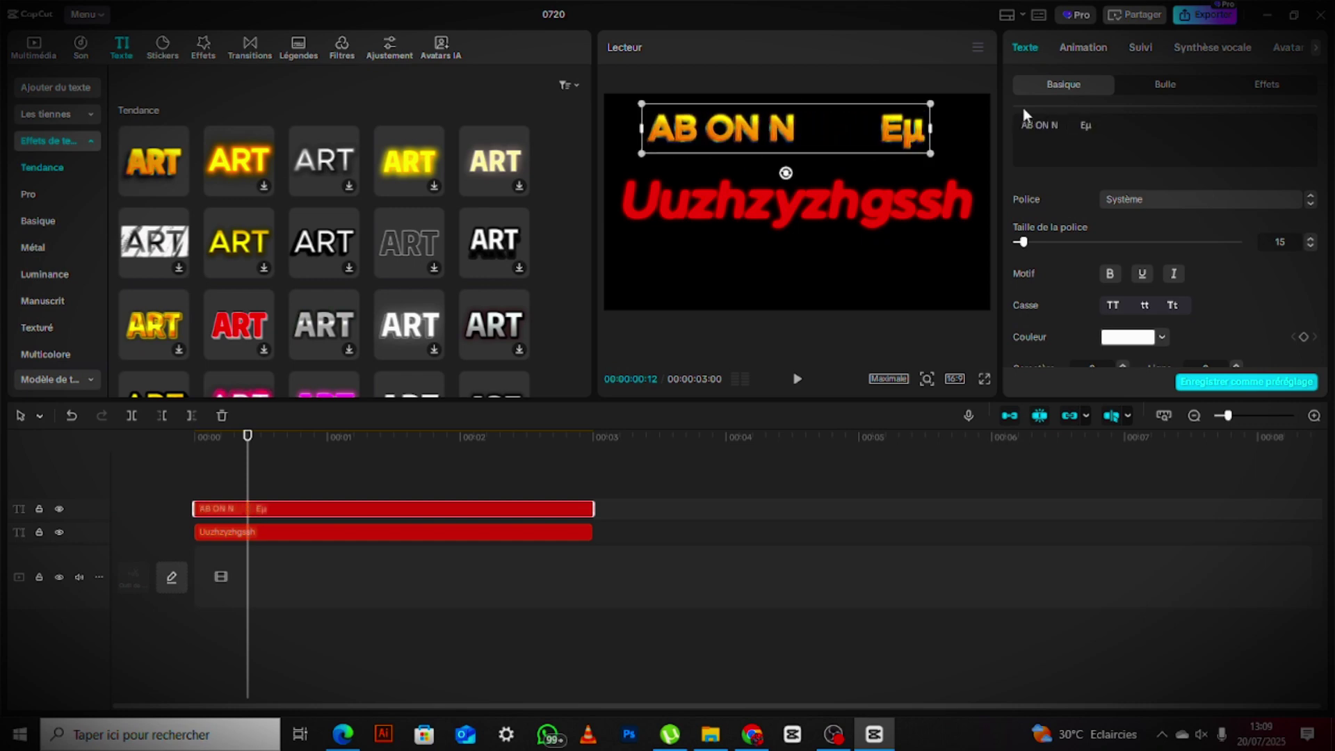
{"action": "key", "text": "BackSpace"}
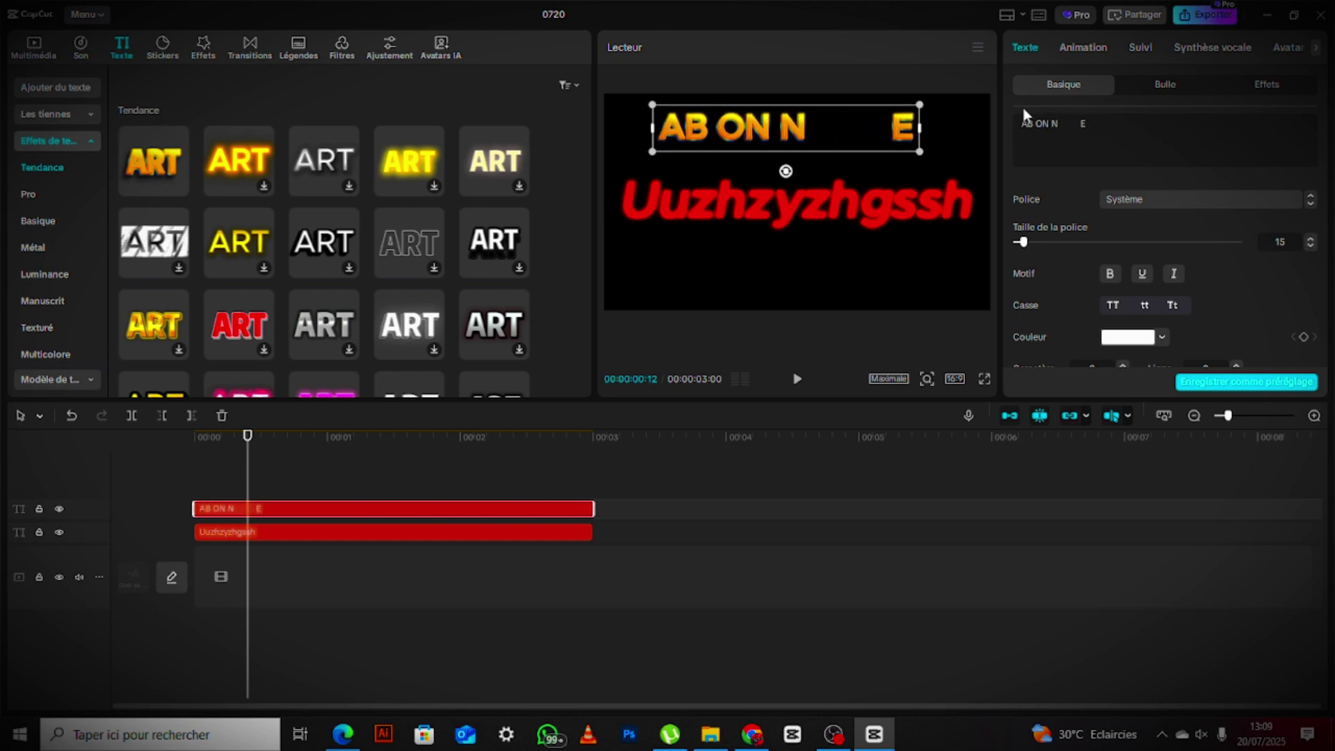
{"action": "key", "text": "BackSpace"}
{"action": "key", "text": "BackSpace"}
{"action": "key", "text": "BackSpace"}
{"action": "type", "text": "E"}
{"action": "key", "text": "BackSpace"}
{"action": "key", "text": "BackSpace"}
{"action": "key", "text": "BackSpace"}
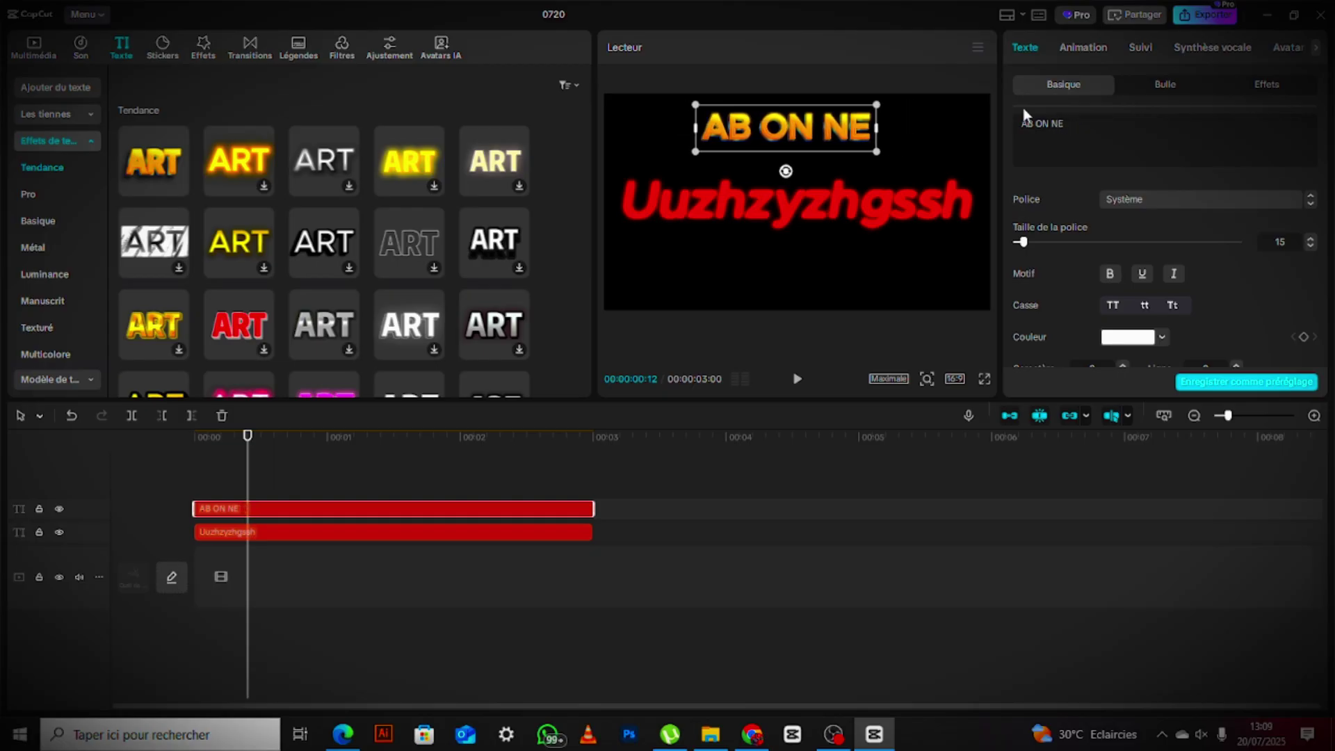
{"action": "key", "text": "BackSpace"}
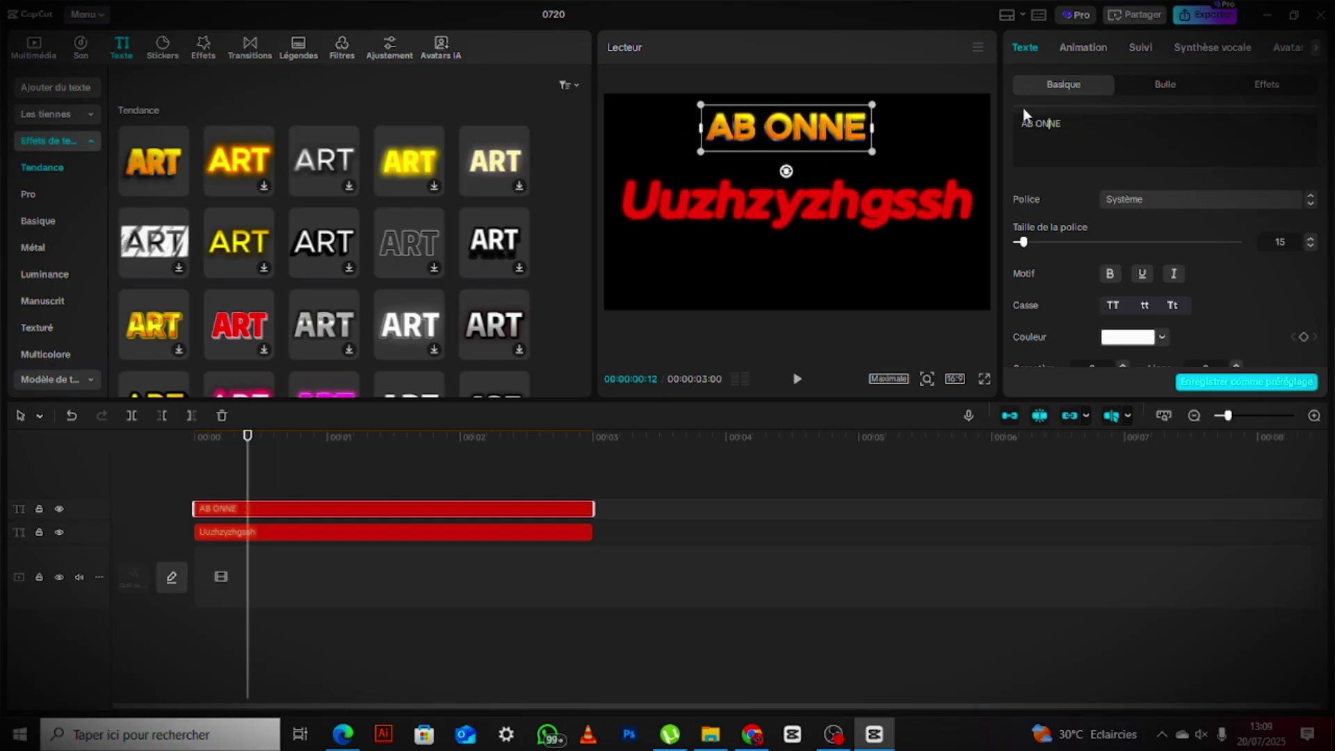
{"action": "key", "text": "BackSpace"}
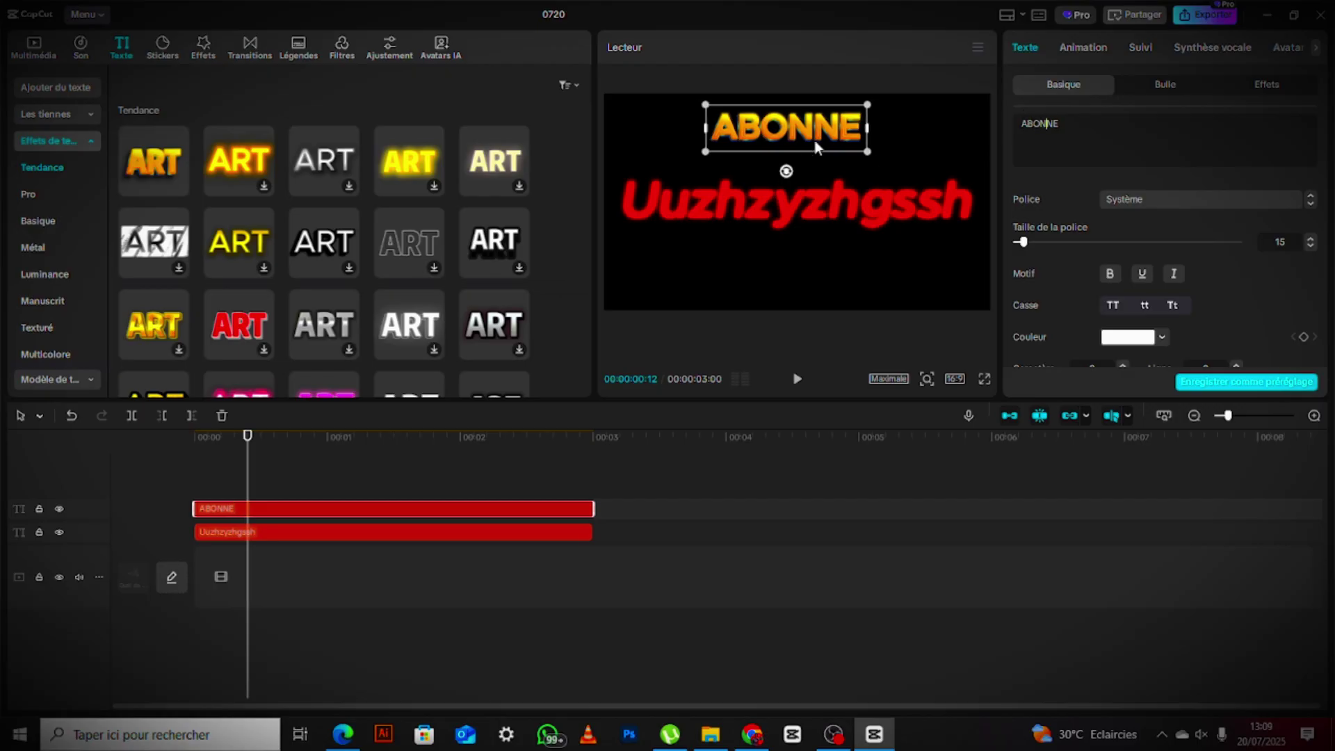
{"action": "mouse_move", "coordinate": [816, 146]}
{"action": "left_mouse_down"}
{"action": "mouse_move", "coordinate": [821, 185]}
{"action": "mouse_move", "coordinate": [826, 157]}
{"action": "left_mouse_up"}
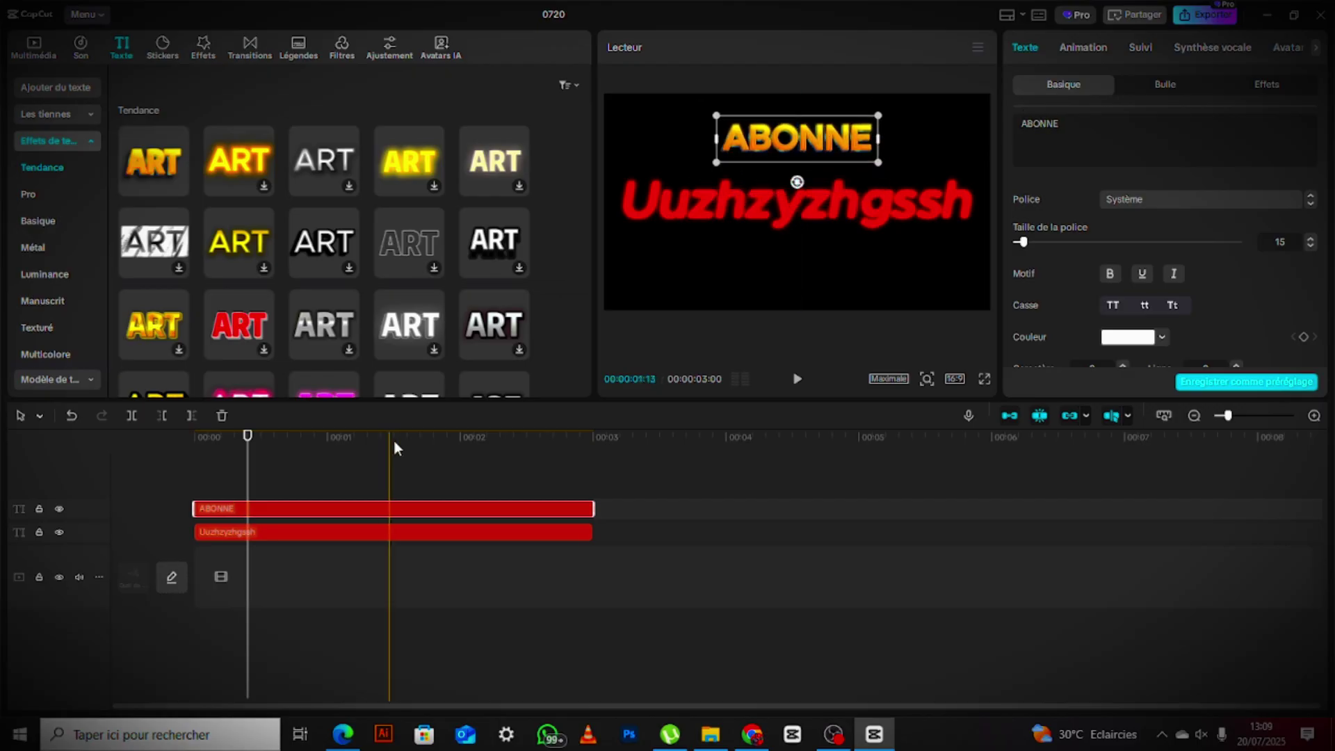
Look through the text effect categories, including Jaune, and open the local subtitles section.
{"action": "left_click", "coordinate": [273, 445]}
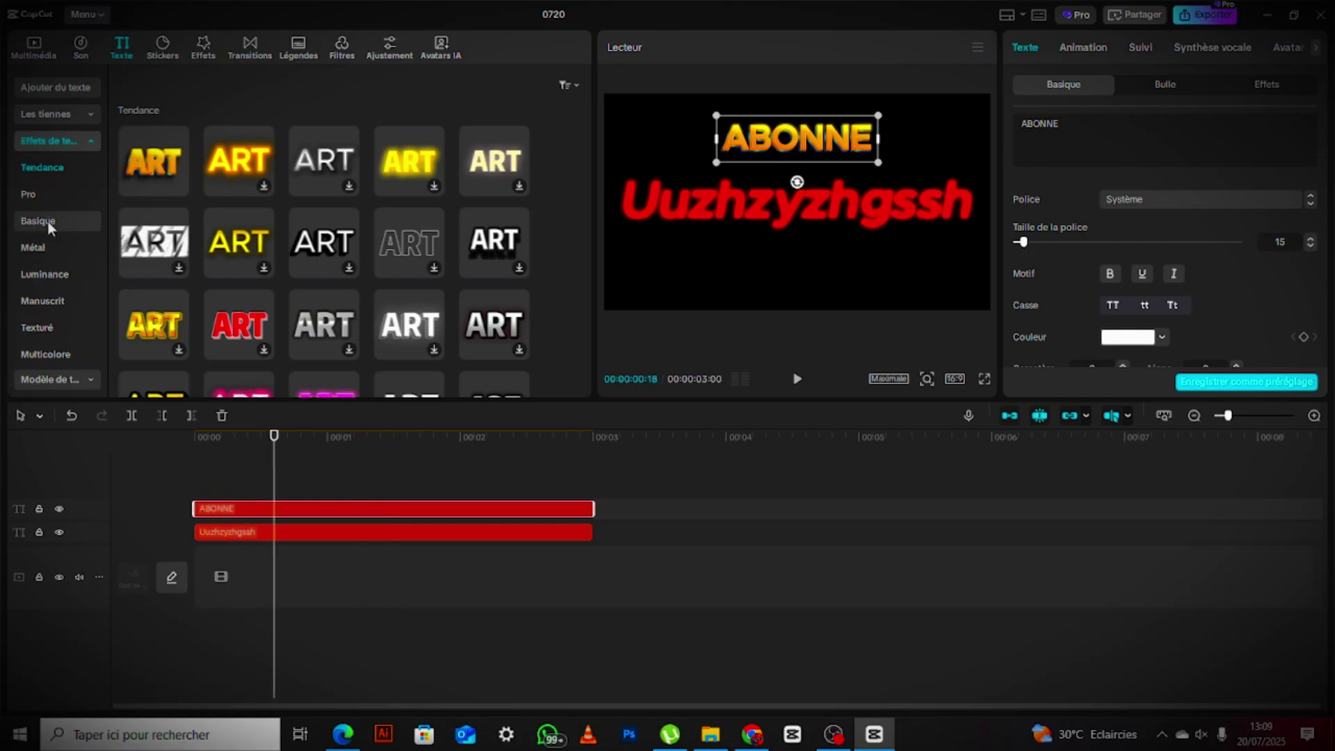
{"action": "scroll", "coordinate": [48, 219], "scroll_direction": "down", "scroll_amount": 3}
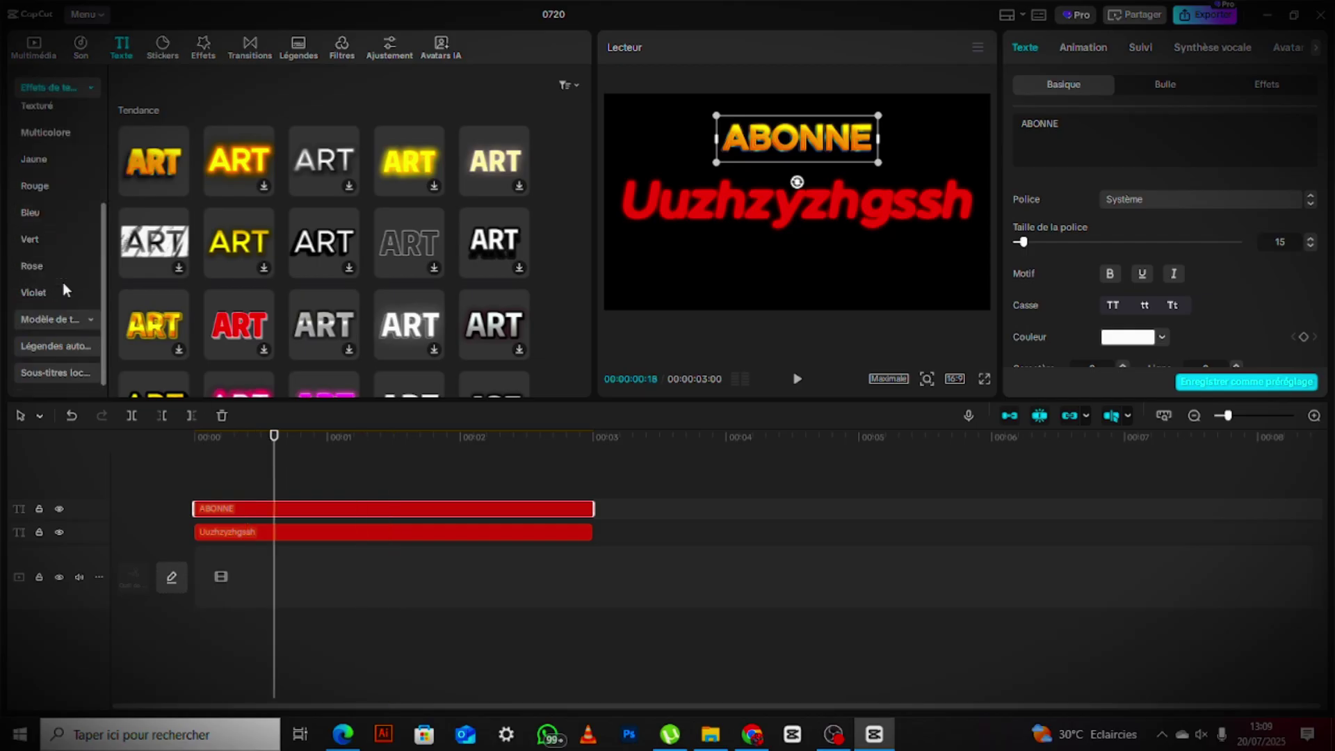
{"action": "left_click", "coordinate": [50, 158]}
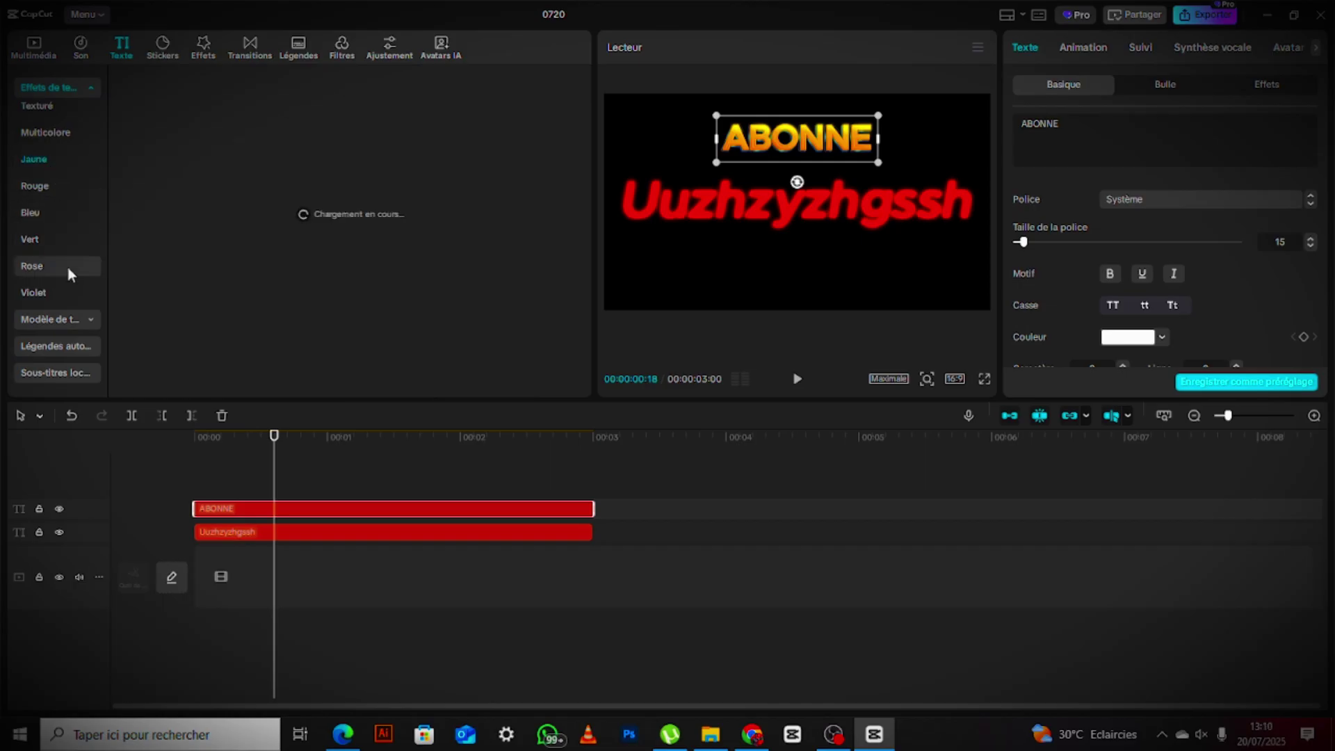
{"action": "left_click", "coordinate": [94, 89]}
{"action": "left_click", "coordinate": [69, 217]}
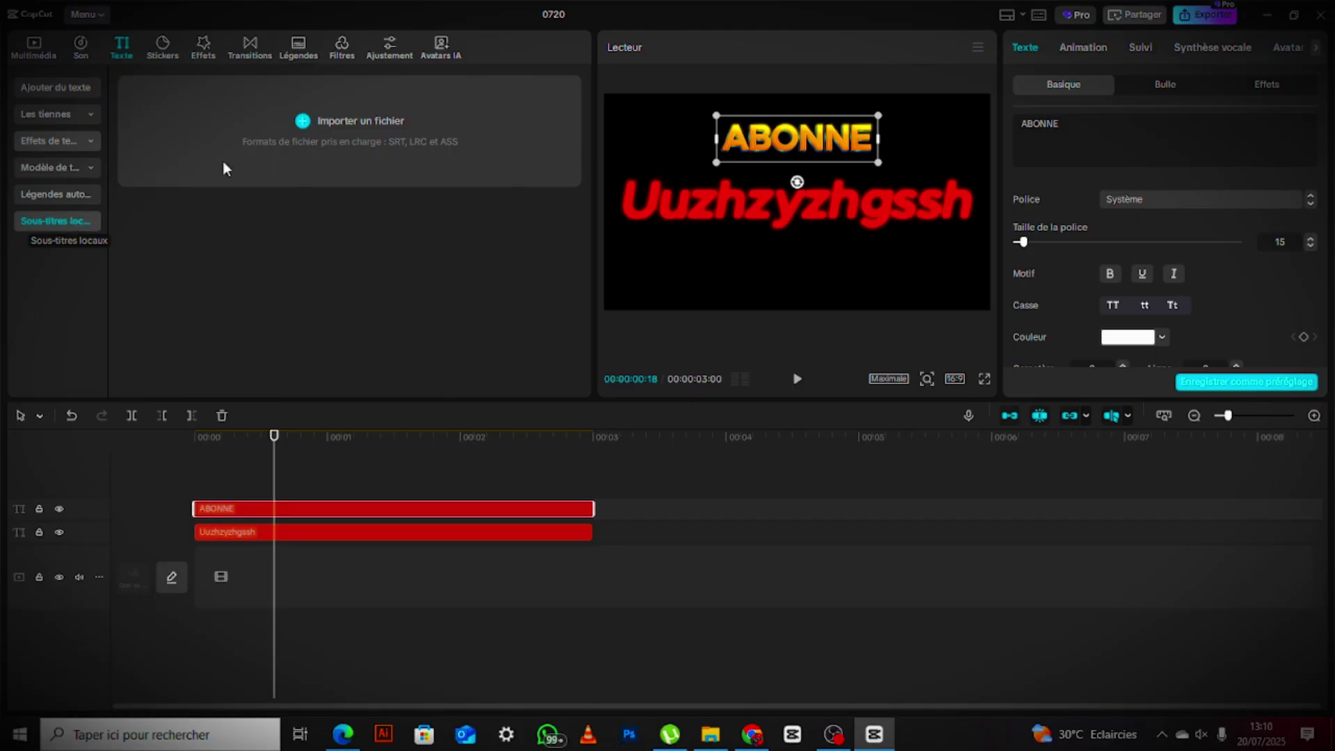
Find the skull sticker in the Tendance stickers and add it to the timeline above both text clips.
{"action": "left_click", "coordinate": [168, 48]}
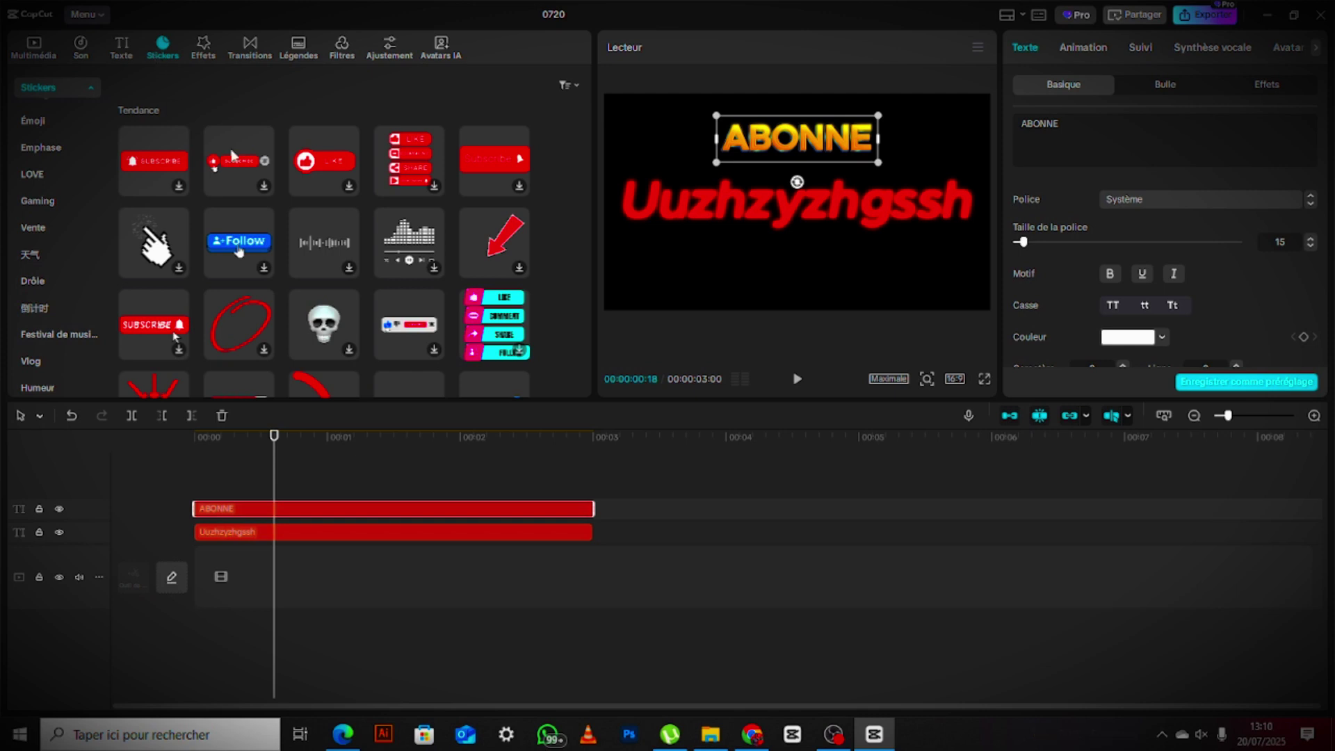
{"action": "scroll", "coordinate": [260, 182], "scroll_direction": "down", "scroll_amount": 5}
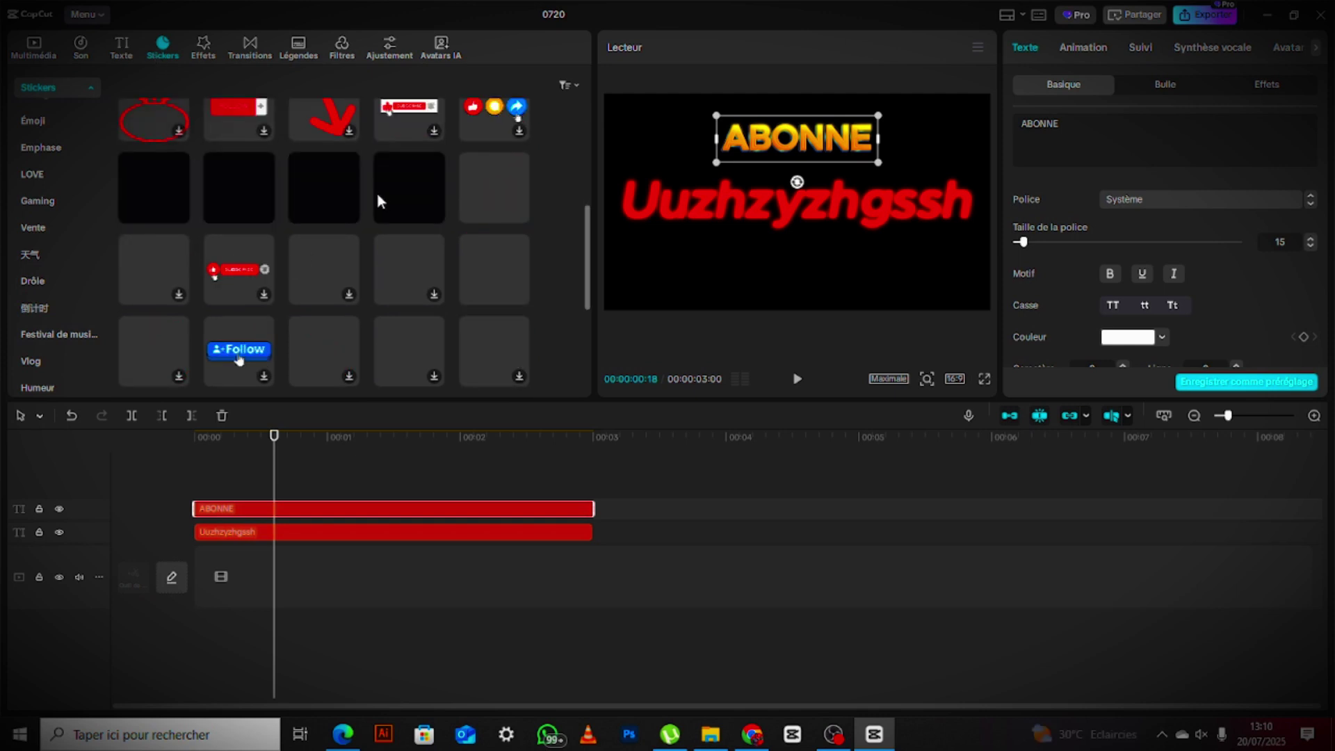
{"action": "scroll", "coordinate": [378, 200], "scroll_direction": "up", "scroll_amount": 1}
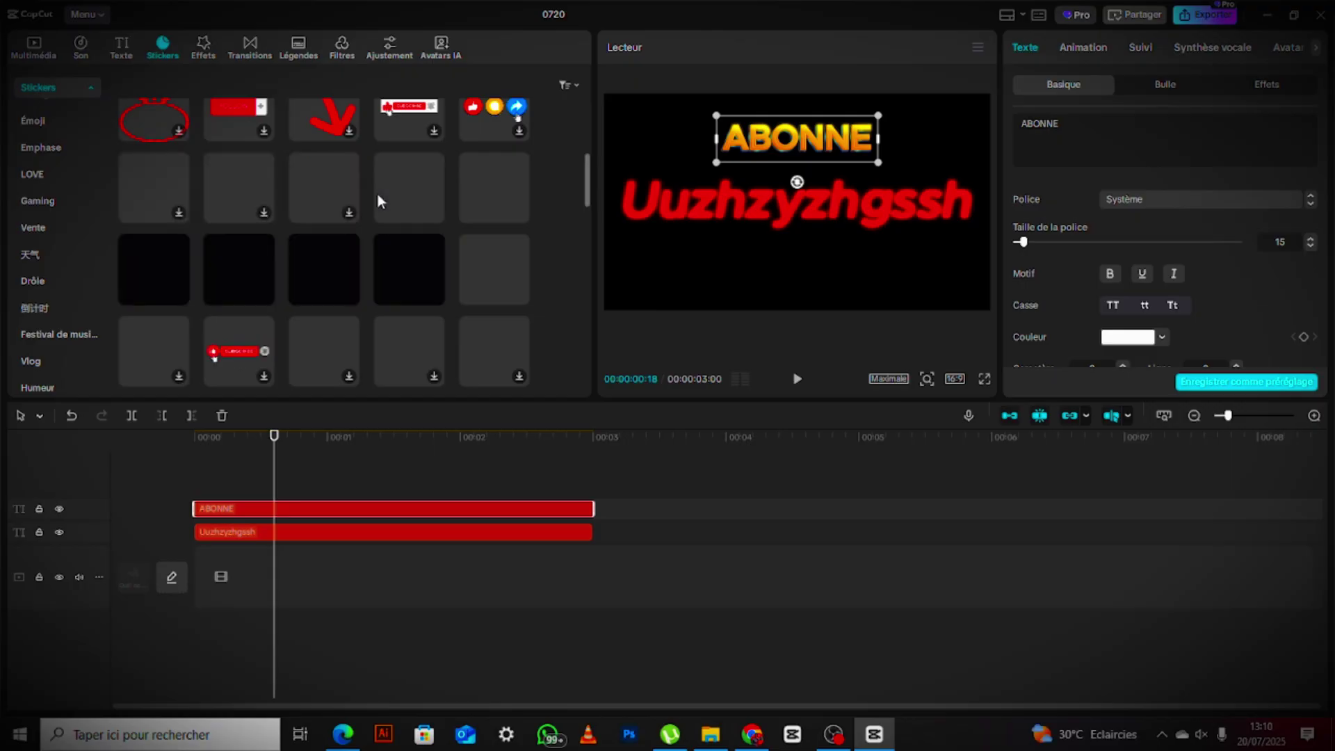
{"action": "scroll", "coordinate": [378, 200], "scroll_direction": "up", "scroll_amount": 2}
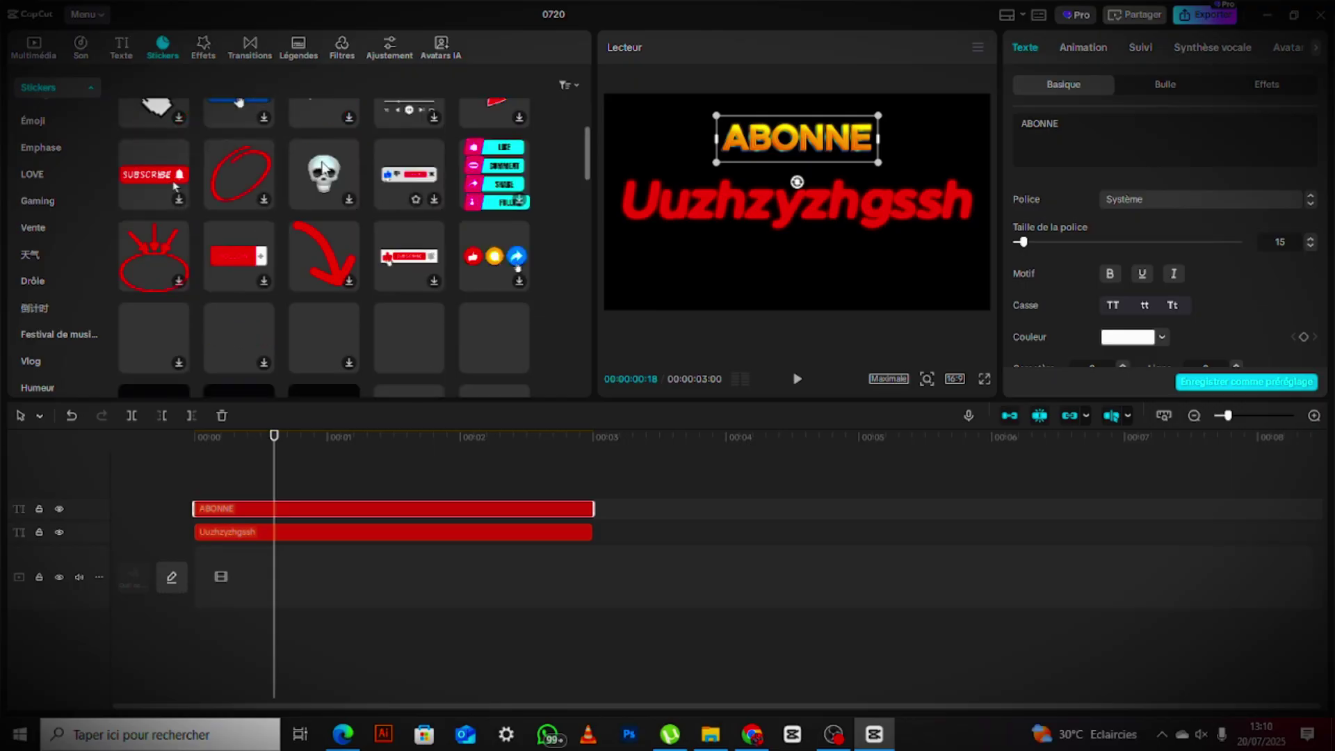
{"action": "left_click", "coordinate": [330, 178]}
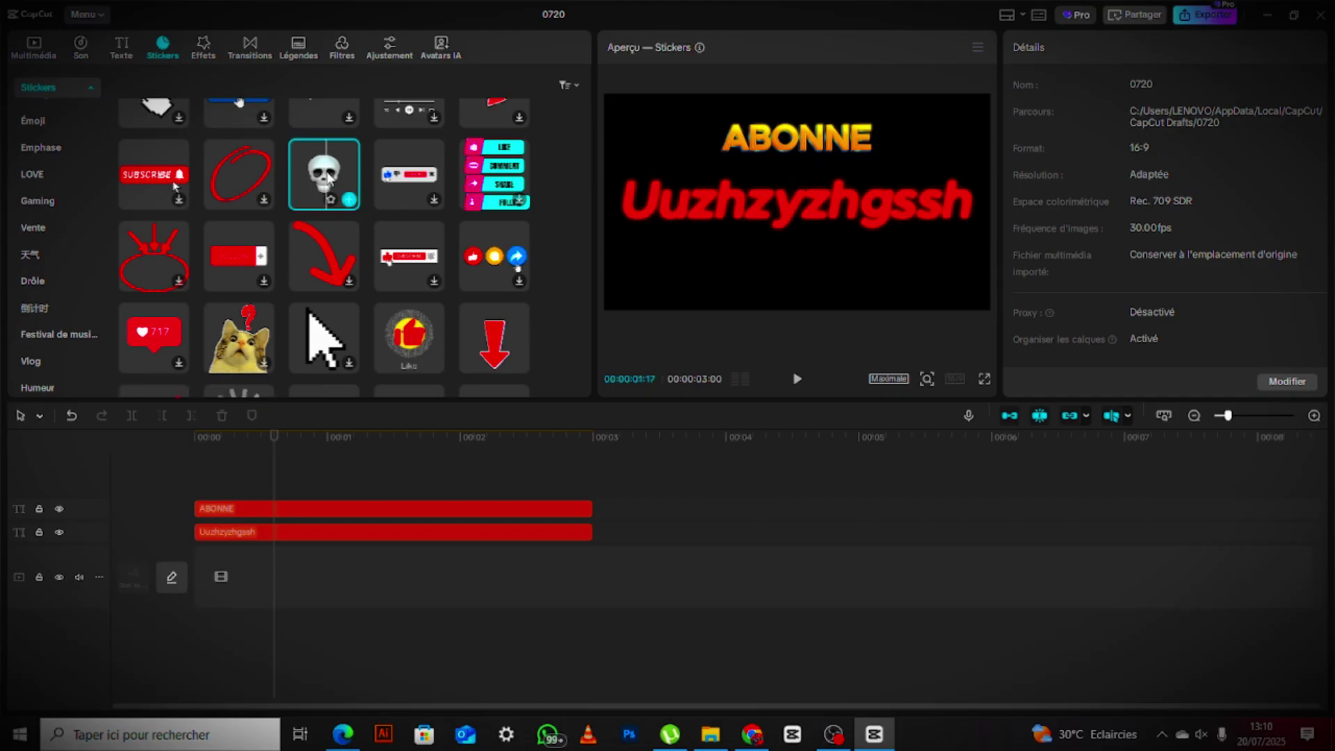
{"action": "left_click_drag", "start_coordinate": [328, 178], "coordinate": [281, 479]}
{"action": "left_click", "coordinate": [370, 494]}
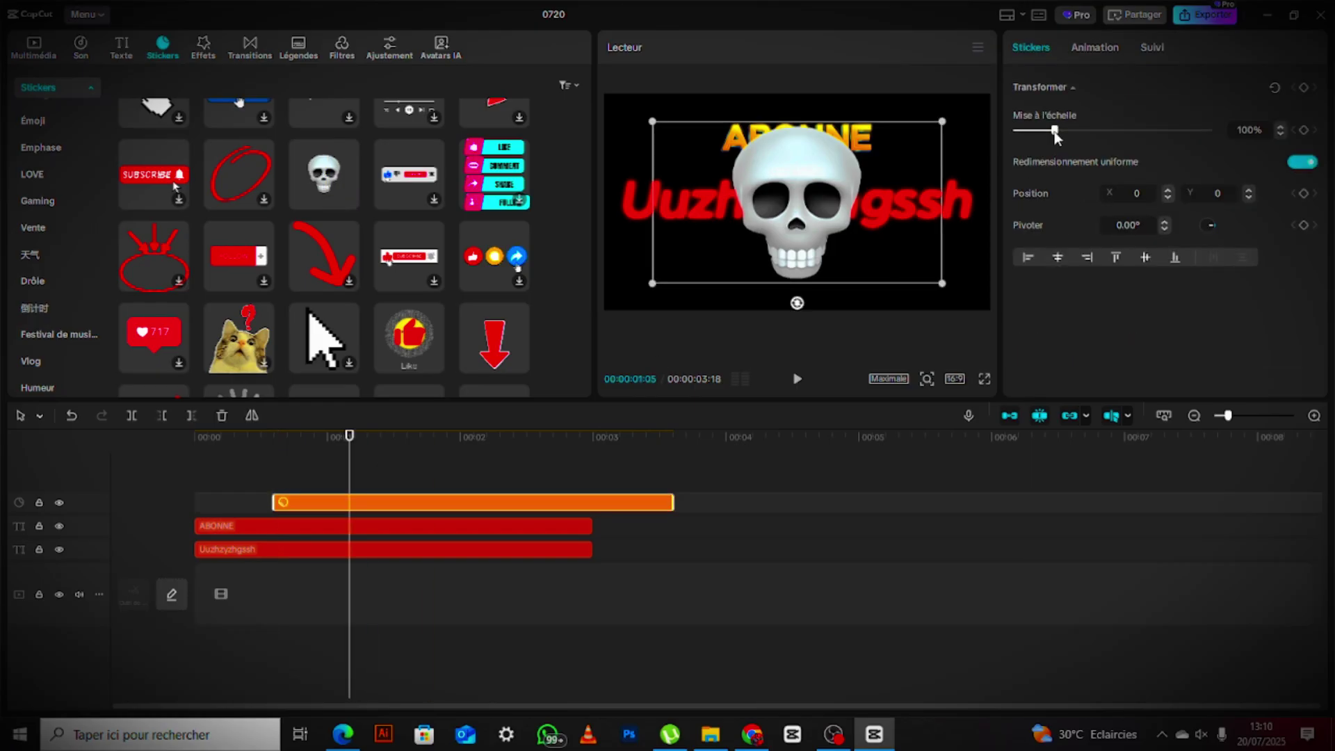
Set the skull sticker's scale to 106%.
{"action": "left_click_drag", "start_coordinate": [1054, 132], "coordinate": [773, 173]}
{"action": "left_click_drag", "start_coordinate": [1016, 130], "coordinate": [1058, 155]}
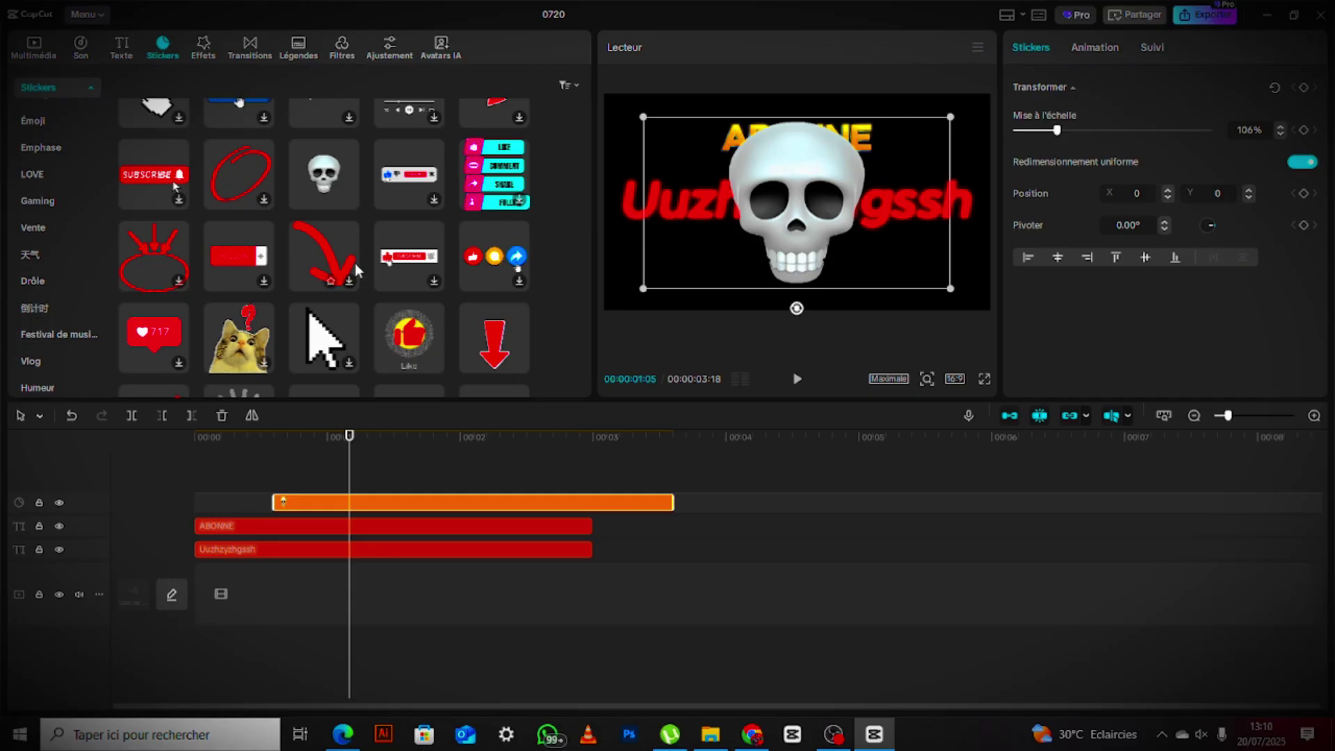
{"action": "scroll", "coordinate": [72, 270], "scroll_direction": "down", "scroll_amount": 3}
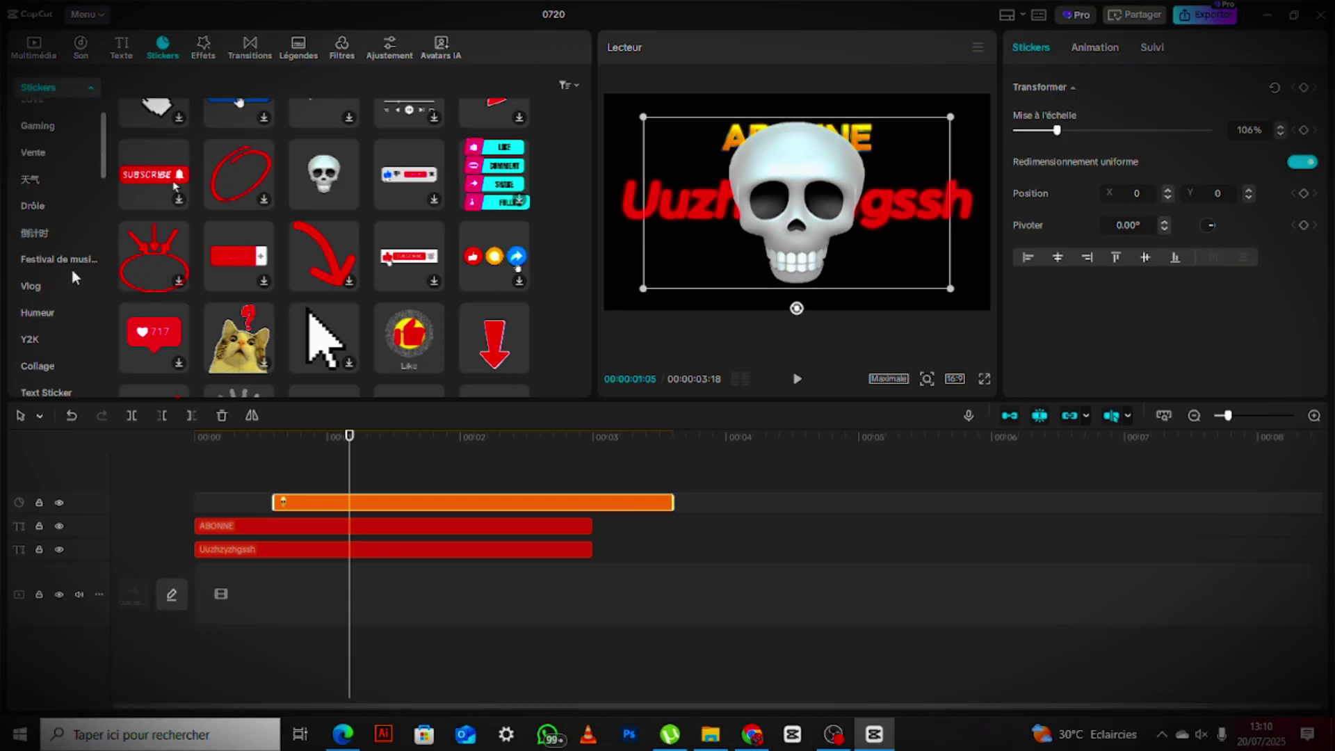
Add the Secouer video effect to the timeline above the skull sticker, starting at about 1 second.
{"action": "scroll", "coordinate": [73, 270], "scroll_direction": "up", "scroll_amount": 3}
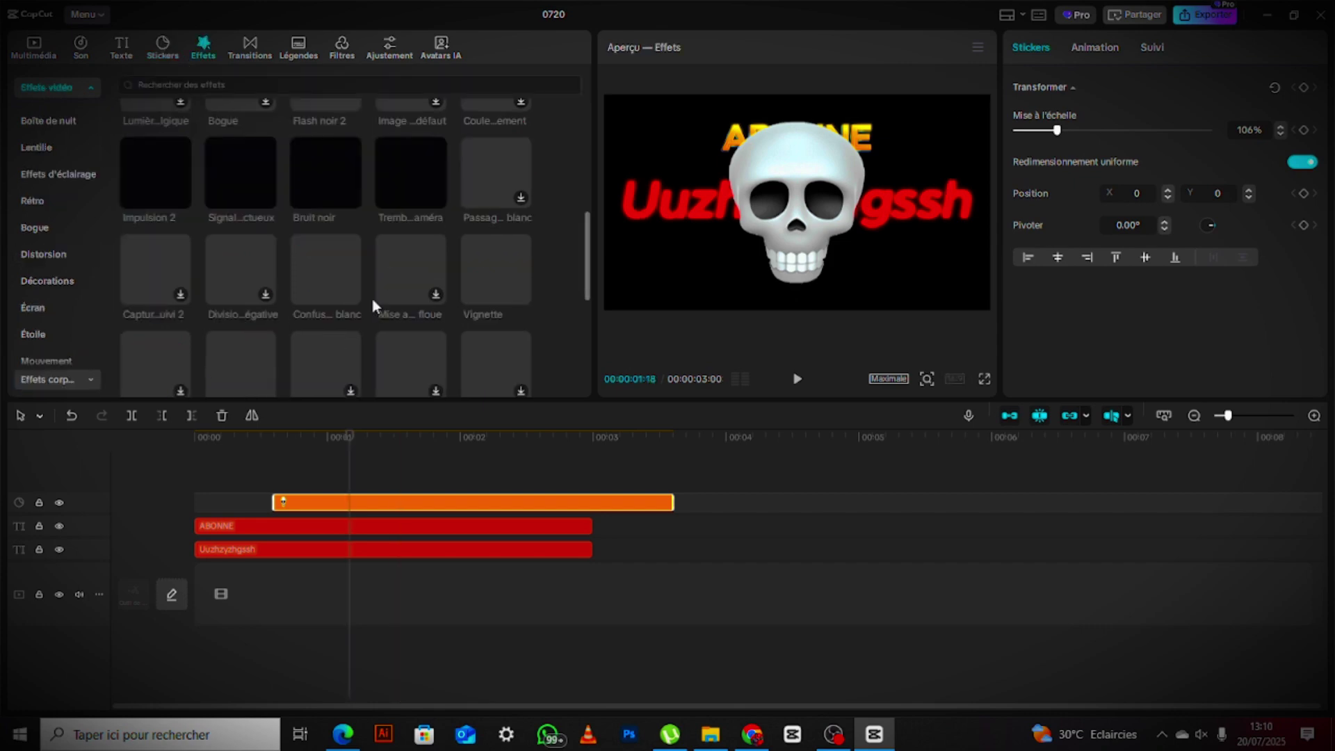
{"action": "scroll", "coordinate": [316, 220], "scroll_direction": "up", "scroll_amount": 3}
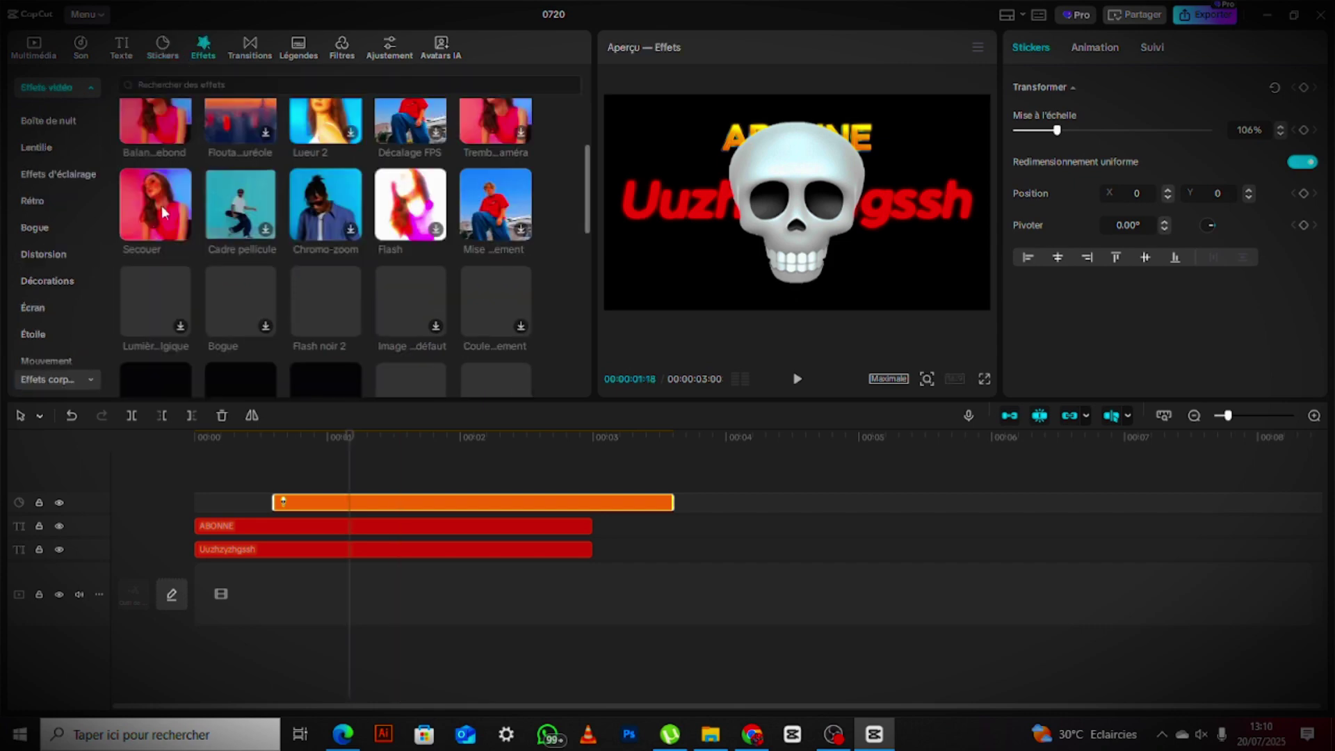
{"action": "scroll", "coordinate": [217, 305], "scroll_direction": "up", "scroll_amount": 2}
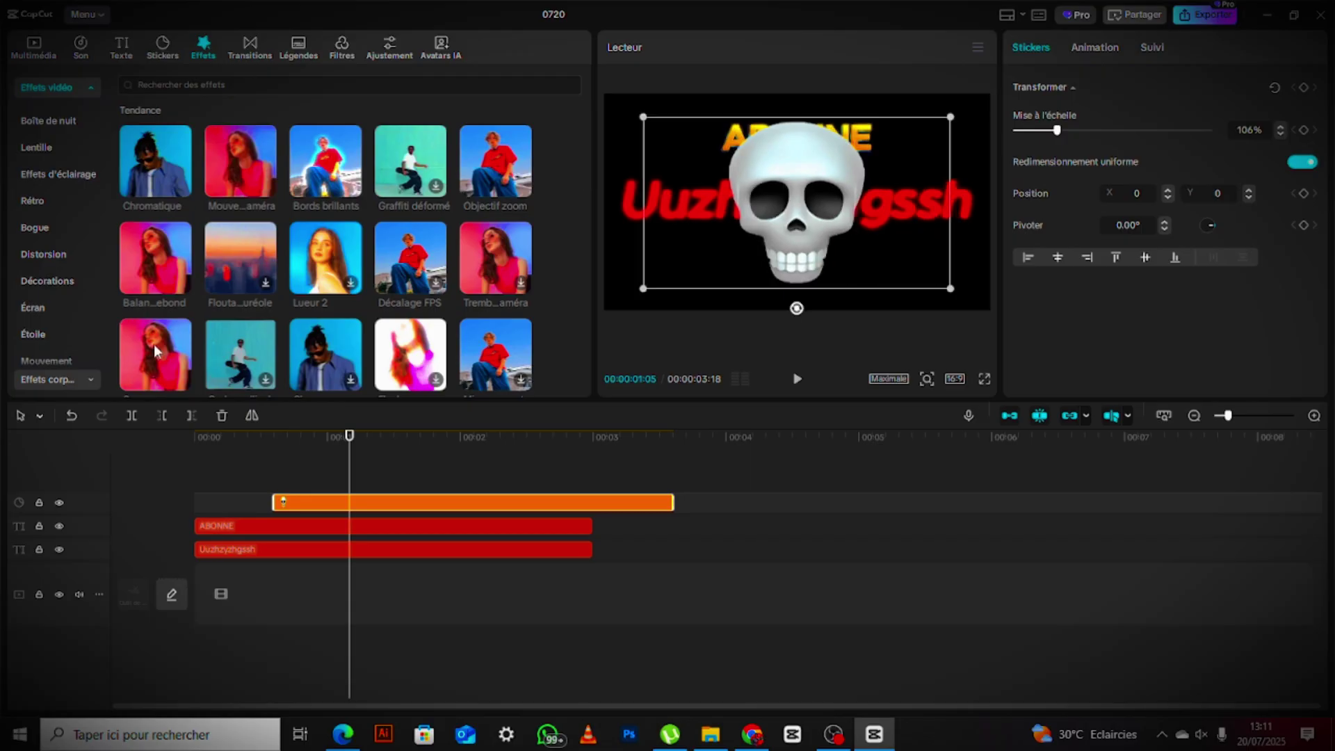
{"action": "left_click_drag", "start_coordinate": [153, 346], "coordinate": [327, 474]}
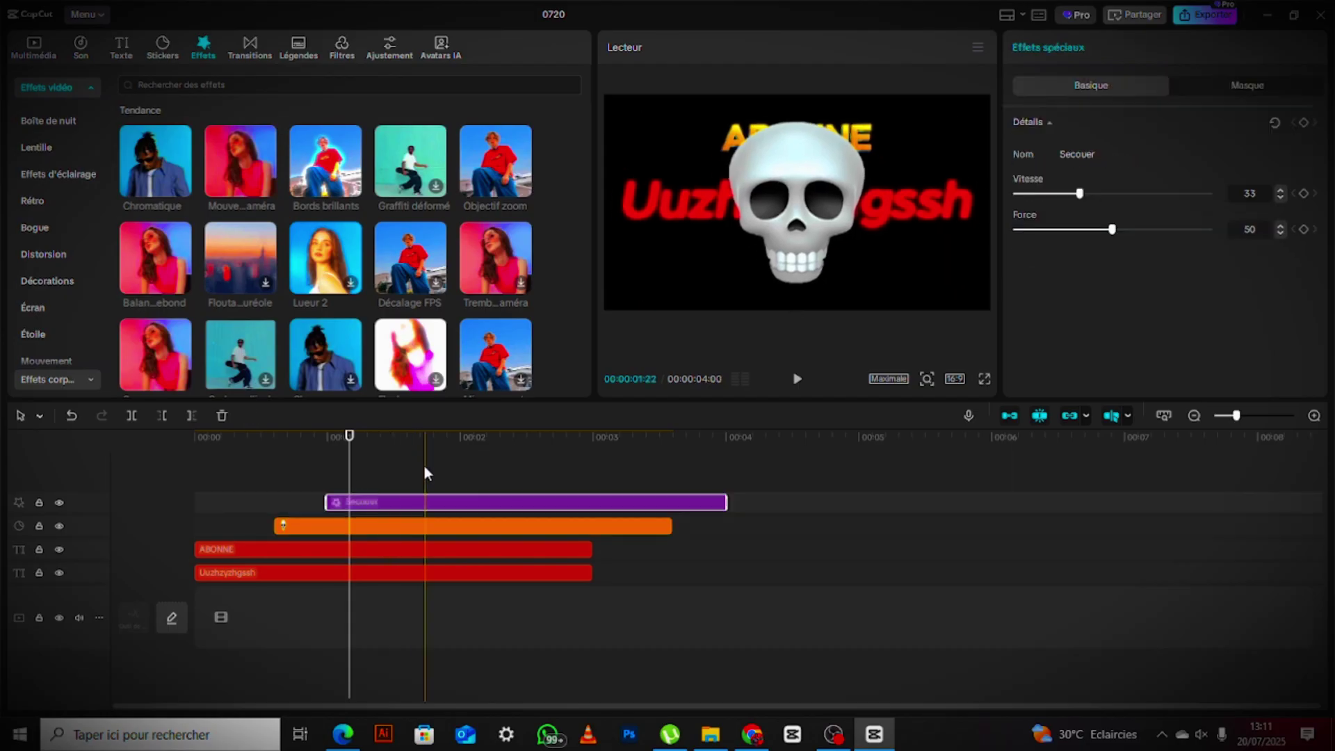
Play back the Secouer effect, and set its speed (Vitesse) to 9 and its strength (Force) to 10.
{"action": "left_click", "coordinate": [797, 379]}
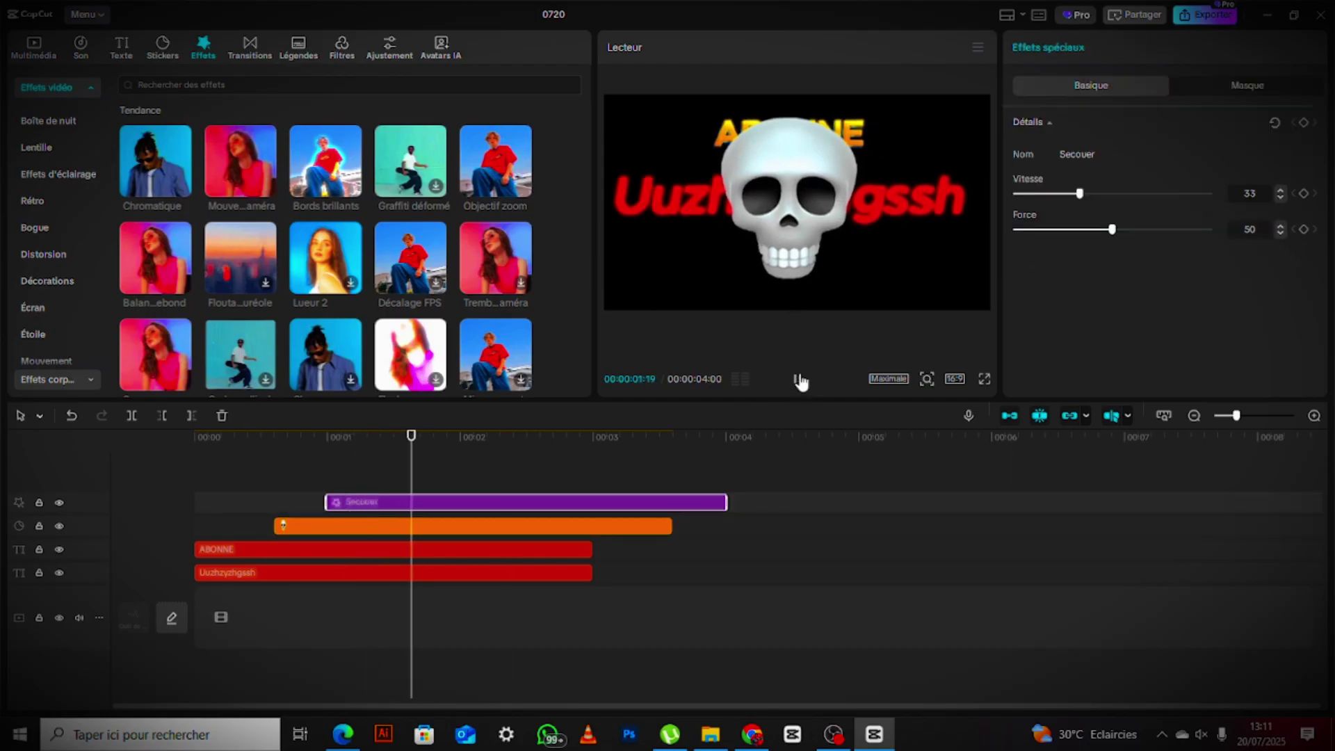
{"action": "left_click", "coordinate": [797, 379]}
{"action": "key", "text": "Up"}
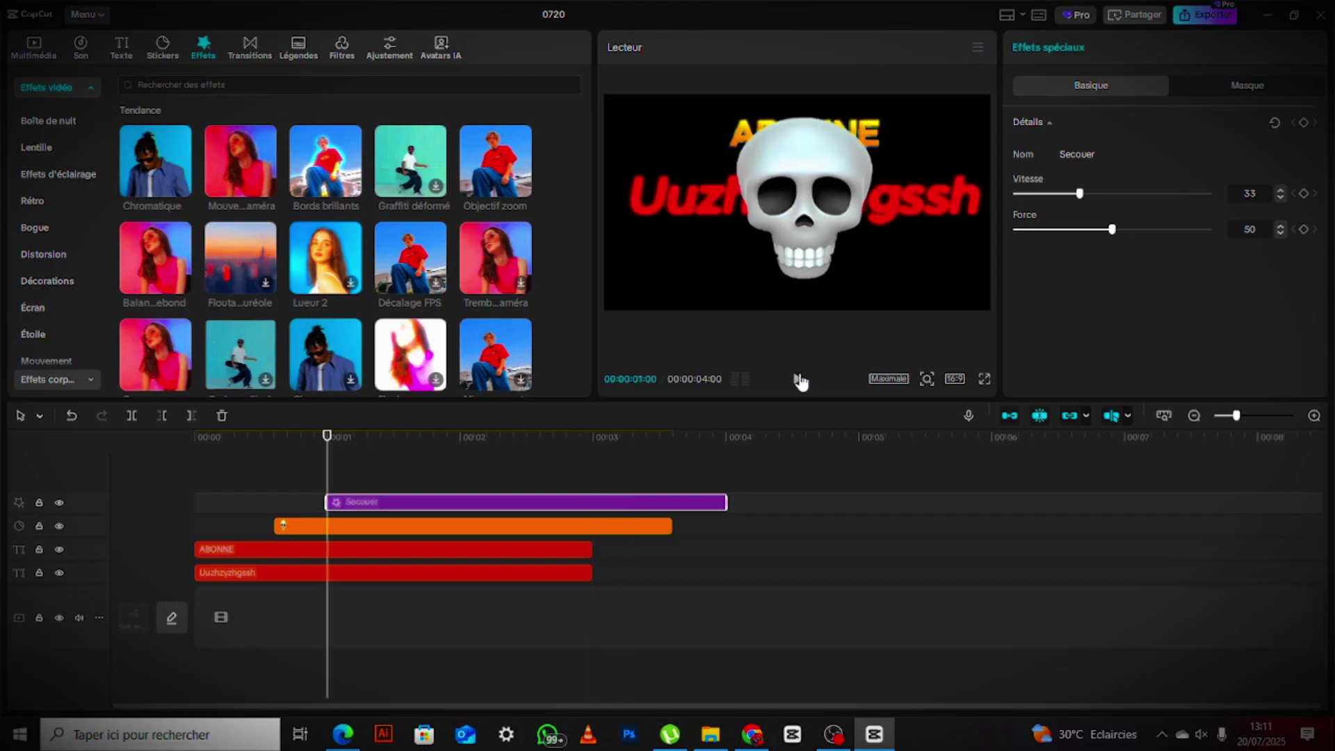
{"action": "left_click_drag", "start_coordinate": [1031, 195], "coordinate": [1105, 193]}
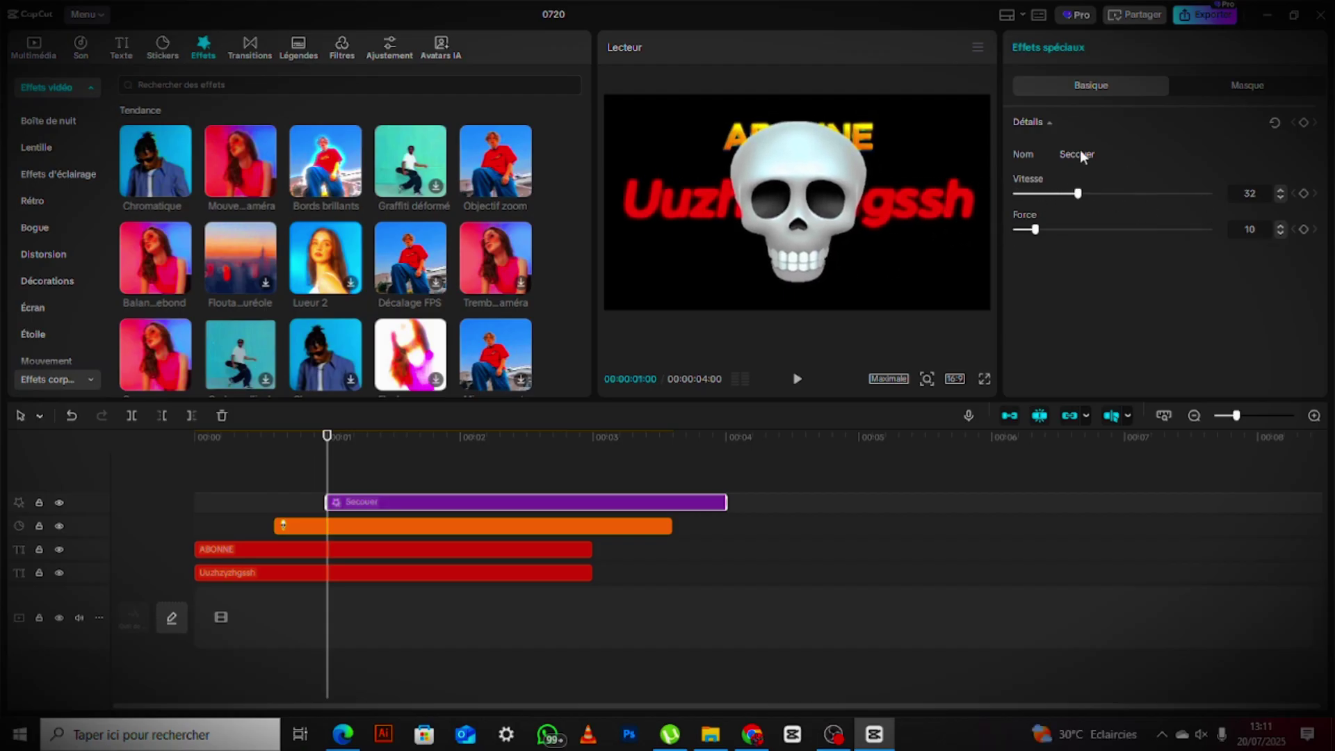
{"action": "left_click", "coordinate": [1033, 194]}
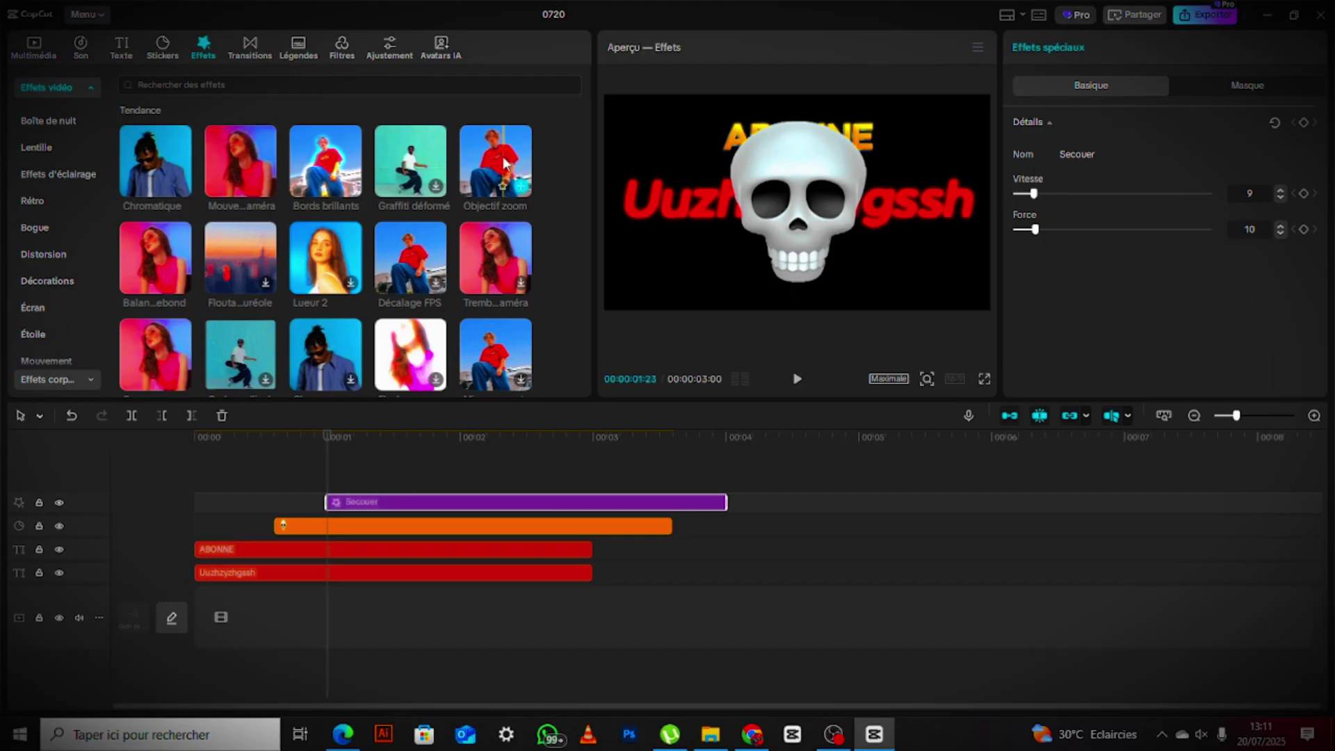
Add the Objectif zoom effect above the Secouer clip, set its interval (Intervalle) to 10 and lower its speed (Vitesse).
{"action": "left_click_drag", "start_coordinate": [501, 167], "coordinate": [334, 460]}
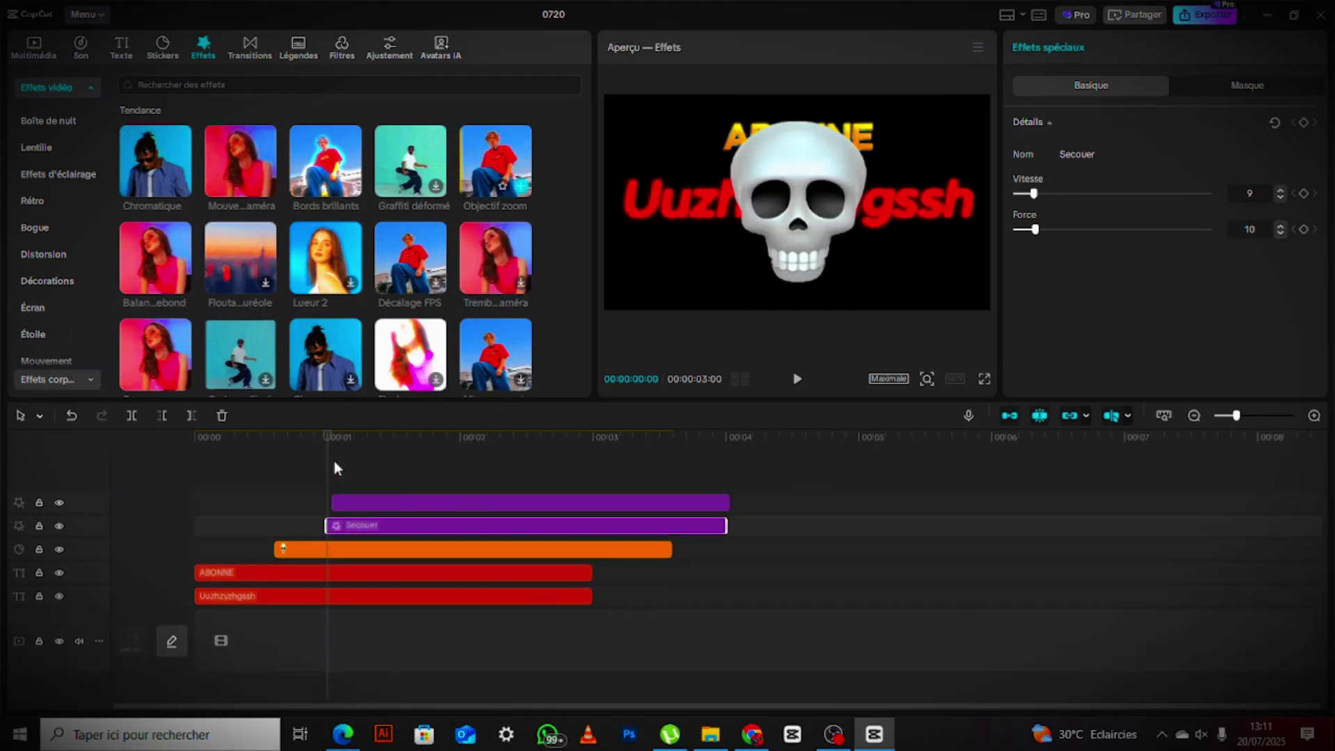
{"action": "left_click", "coordinate": [407, 460]}
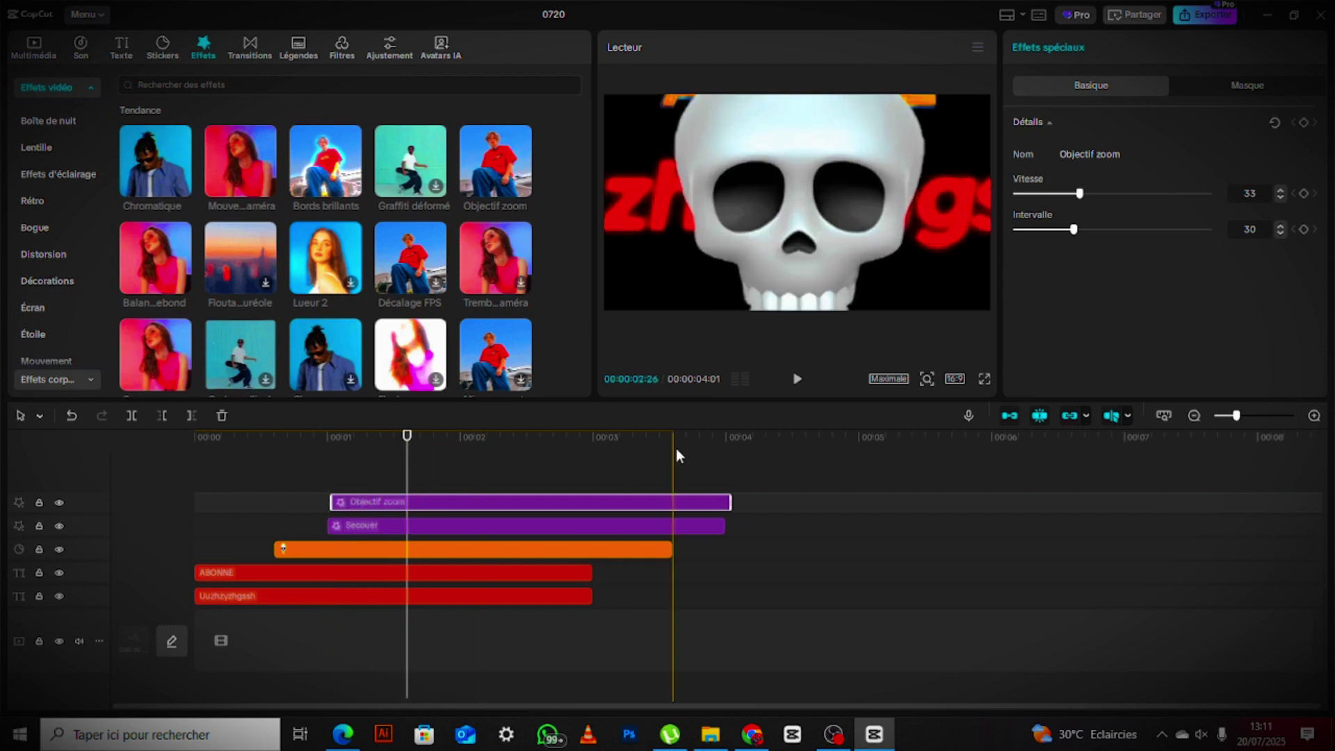
{"action": "mouse_move", "coordinate": [1063, 230]}
{"action": "left_mouse_down"}
{"action": "mouse_move", "coordinate": [1016, 230]}
{"action": "mouse_move", "coordinate": [1036, 229]}
{"action": "left_mouse_up"}
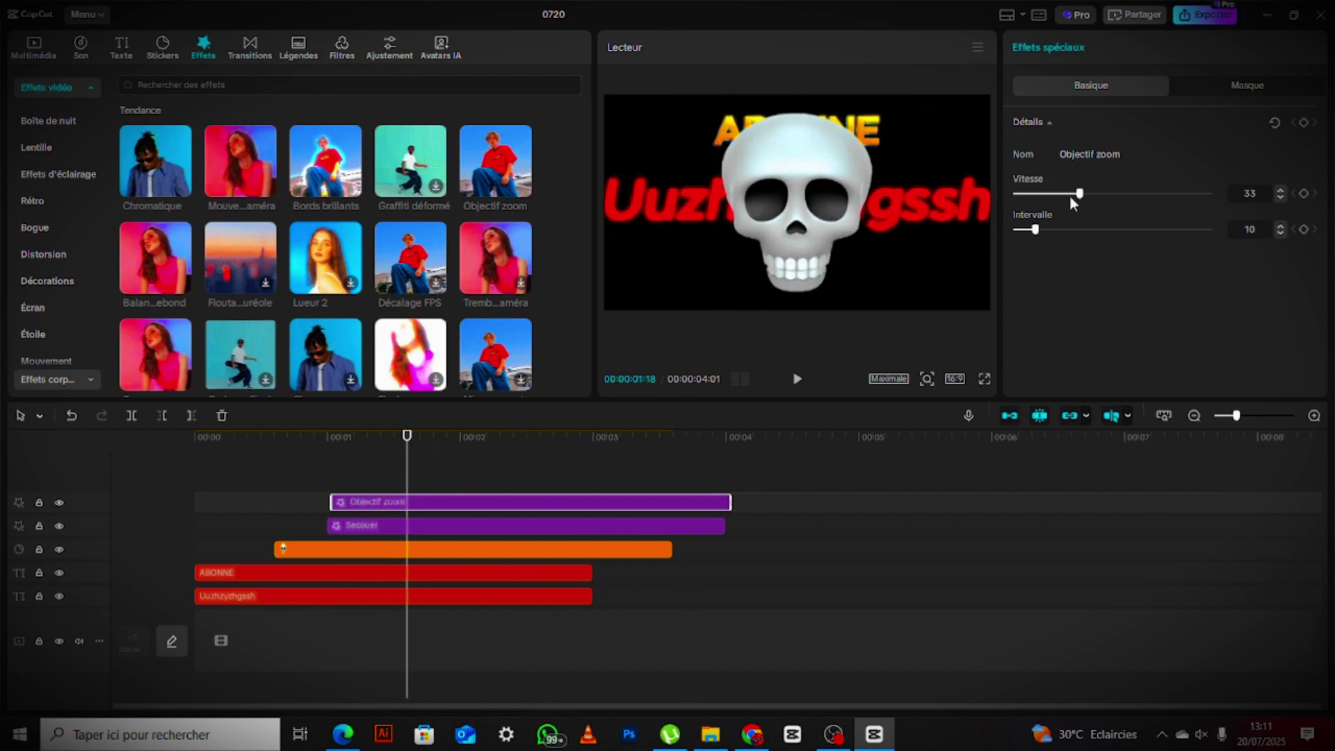
{"action": "left_click_drag", "start_coordinate": [1079, 193], "coordinate": [953, 165]}
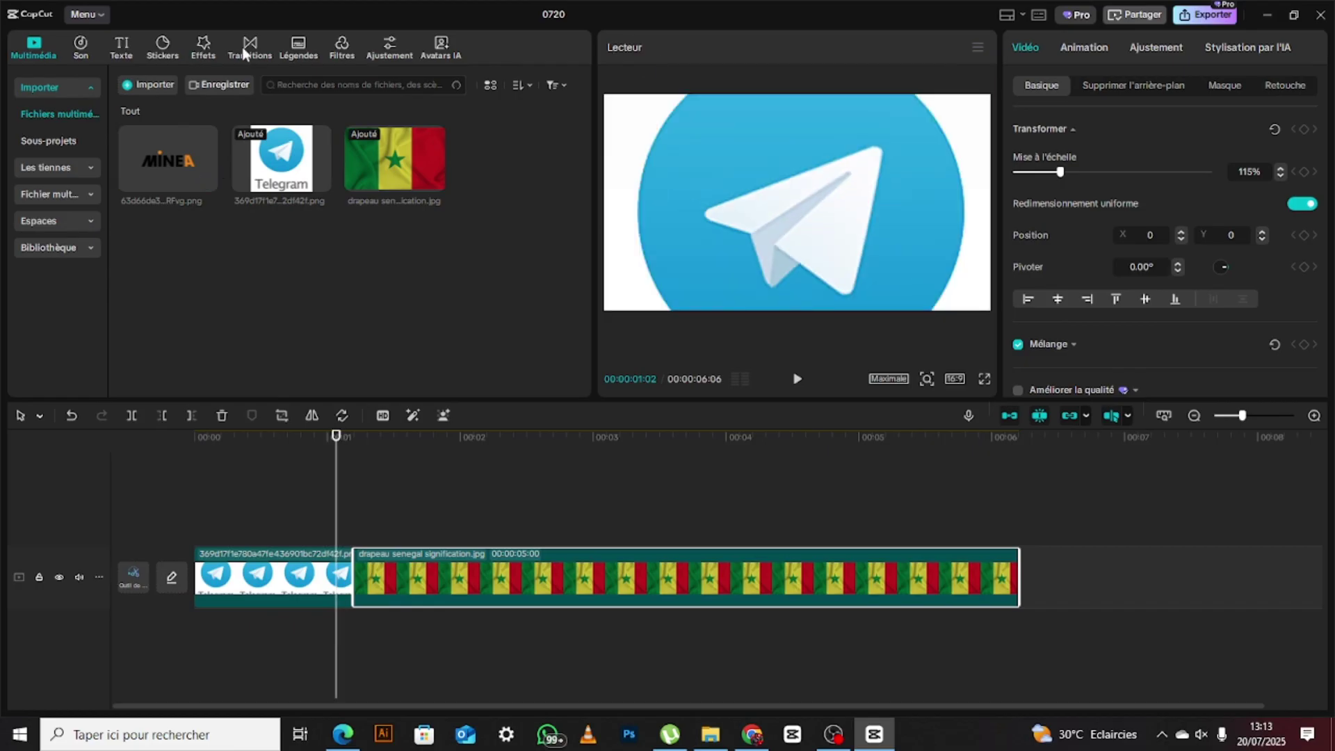
Try the second Tendance transition between the Telegram image and the Senegal flag clip, and play it back.
{"action": "left_click", "coordinate": [244, 48]}
{"action": "left_click_drag", "start_coordinate": [236, 137], "coordinate": [336, 579]}
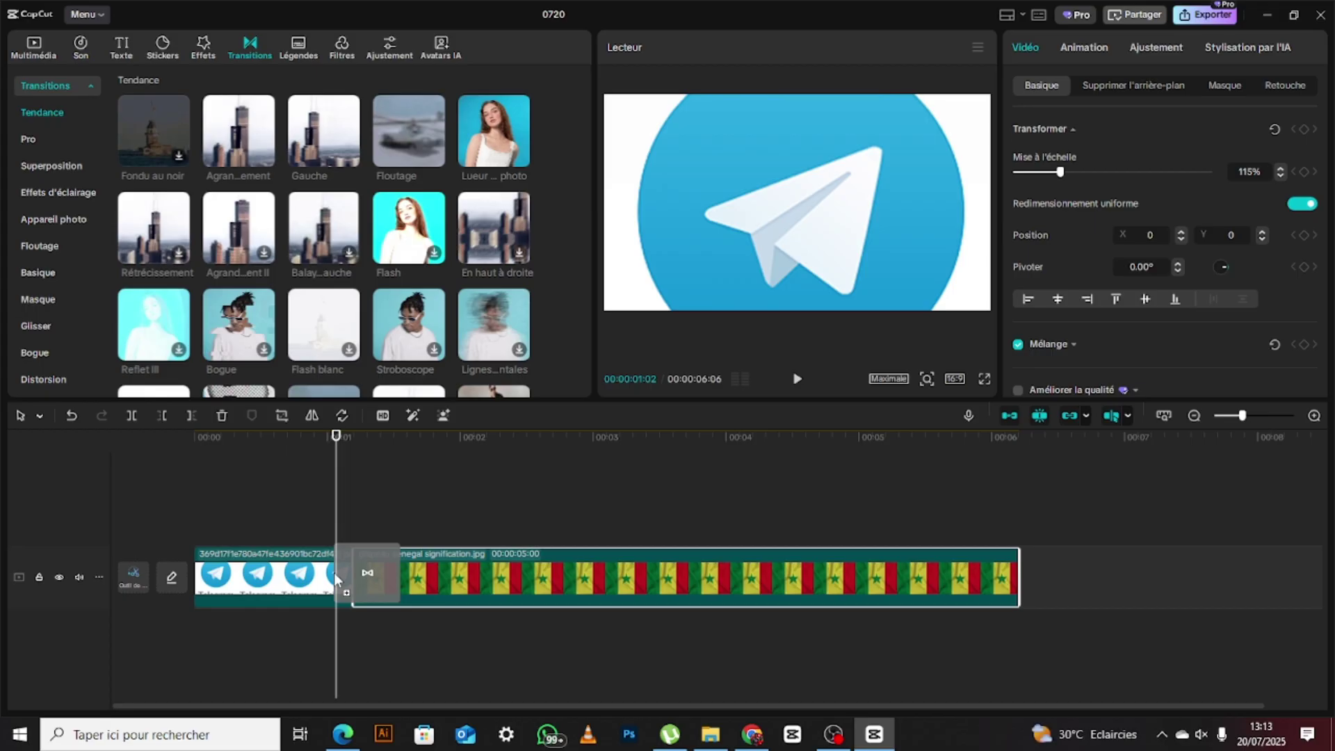
{"action": "left_click_drag", "start_coordinate": [336, 579], "coordinate": [336, 579]}
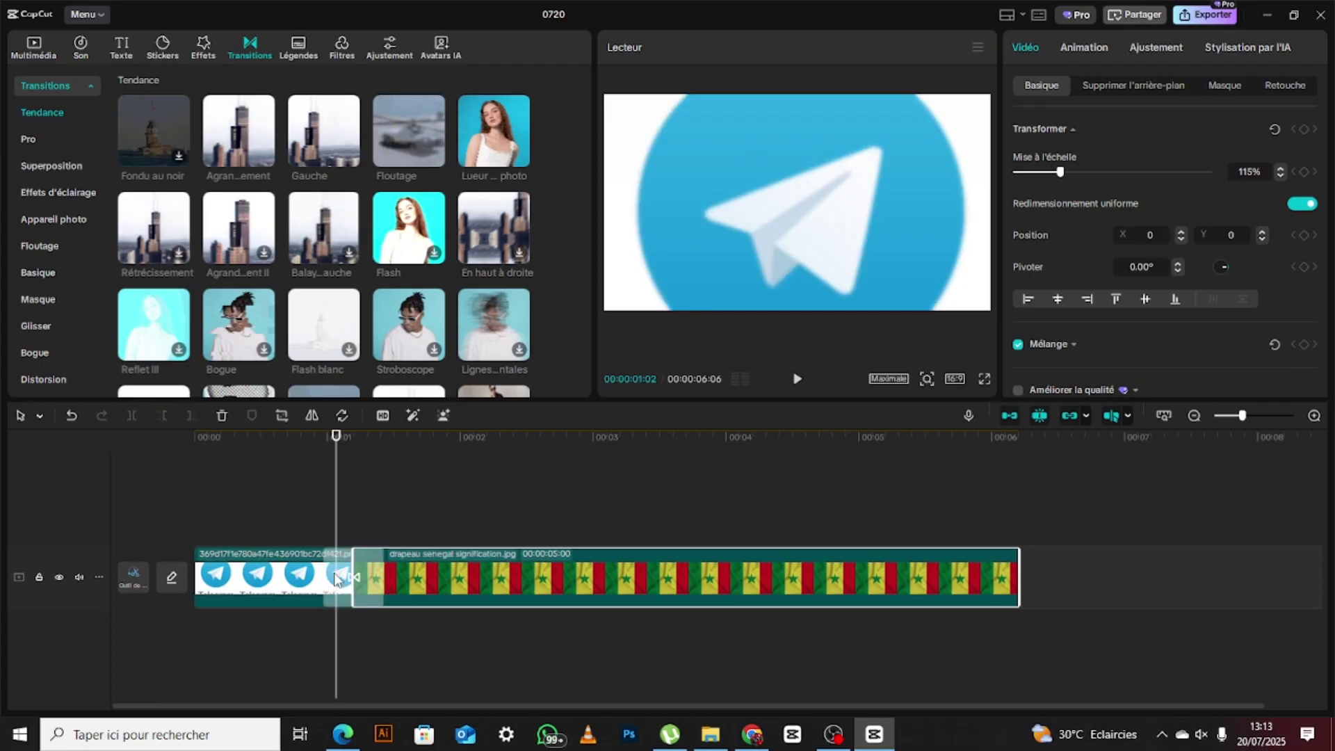
{"action": "left_click", "coordinate": [317, 500]}
{"action": "left_click", "coordinate": [797, 380]}
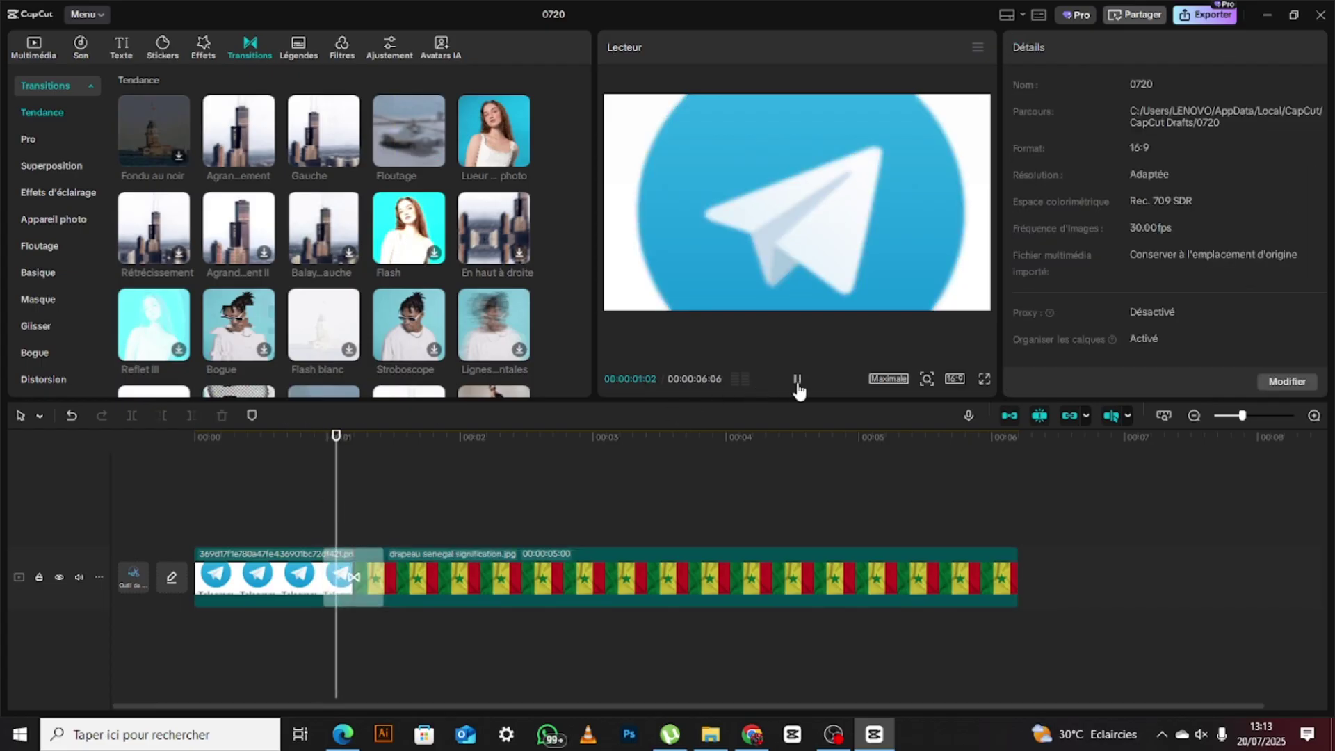
{"action": "left_click", "coordinate": [797, 379]}
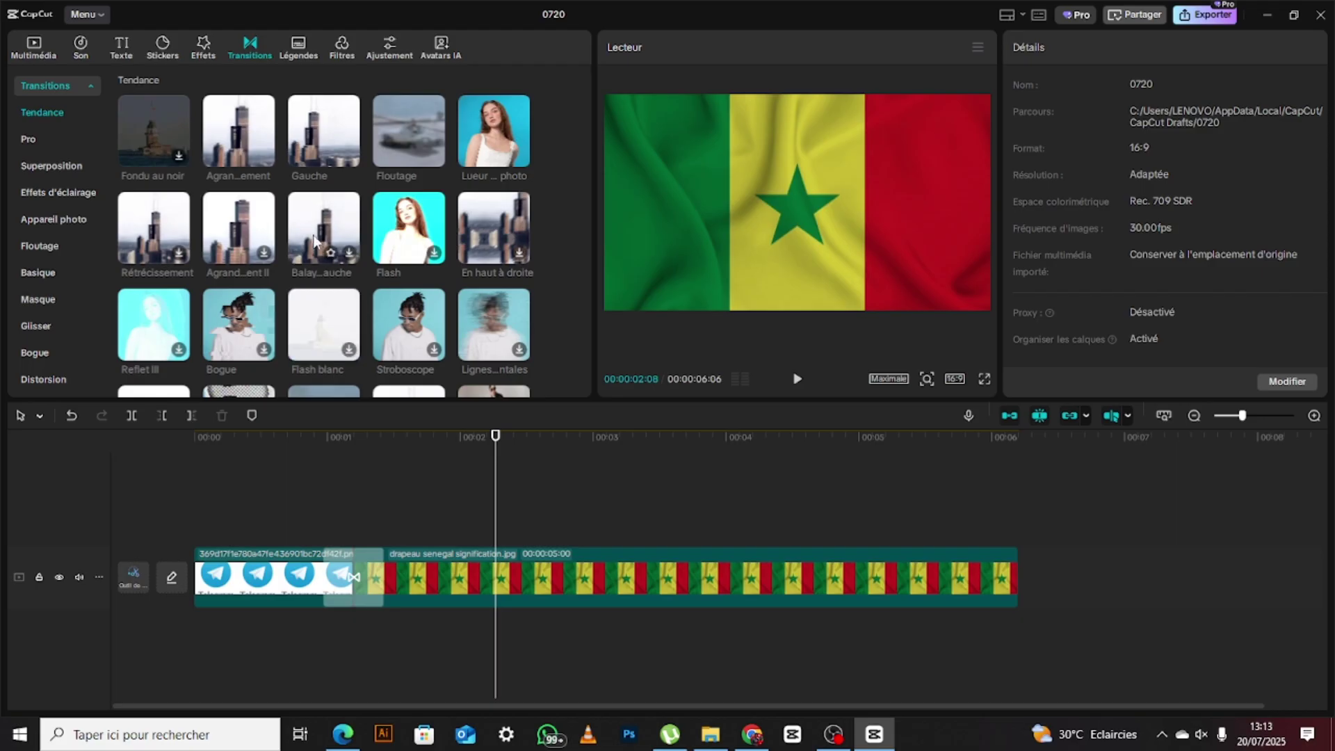
Replace the transition between the Telegram and flag clips with Gauche and play it back.
{"action": "left_click_drag", "start_coordinate": [324, 132], "coordinate": [354, 577]}
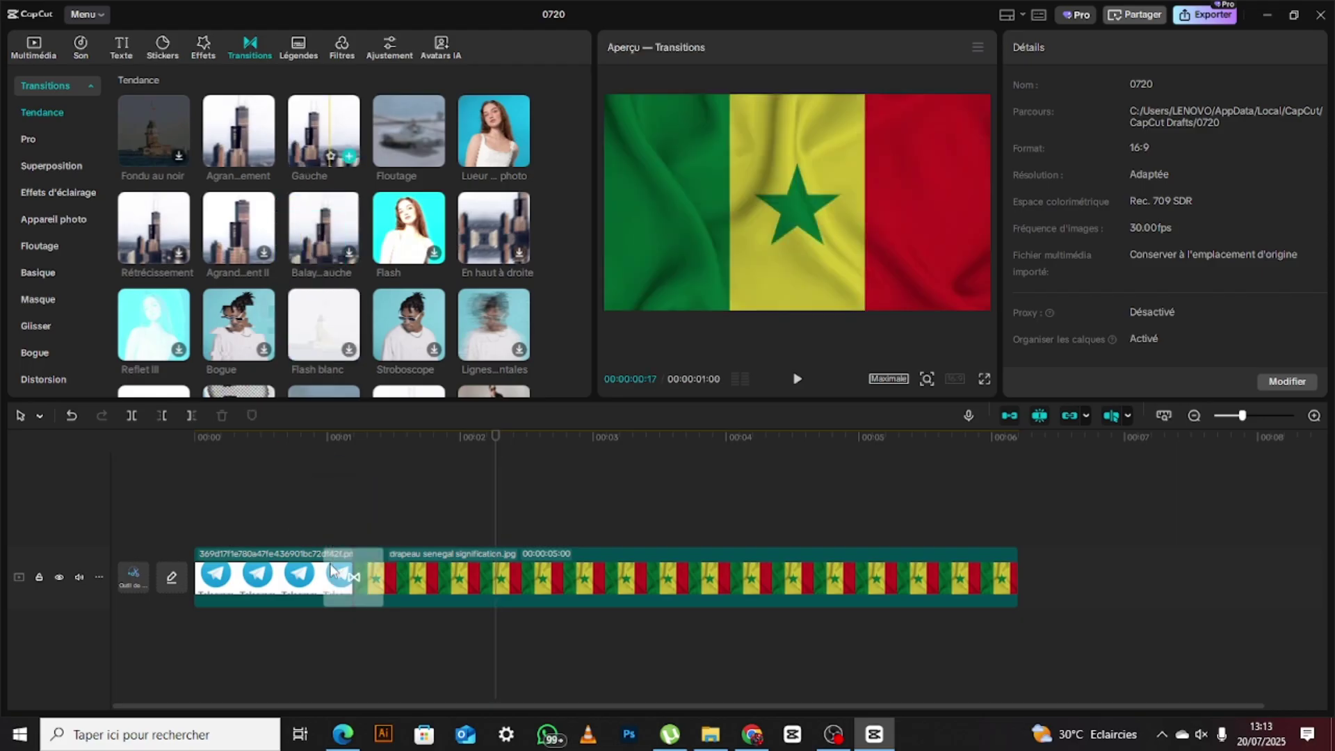
{"action": "left_click", "coordinate": [798, 378]}
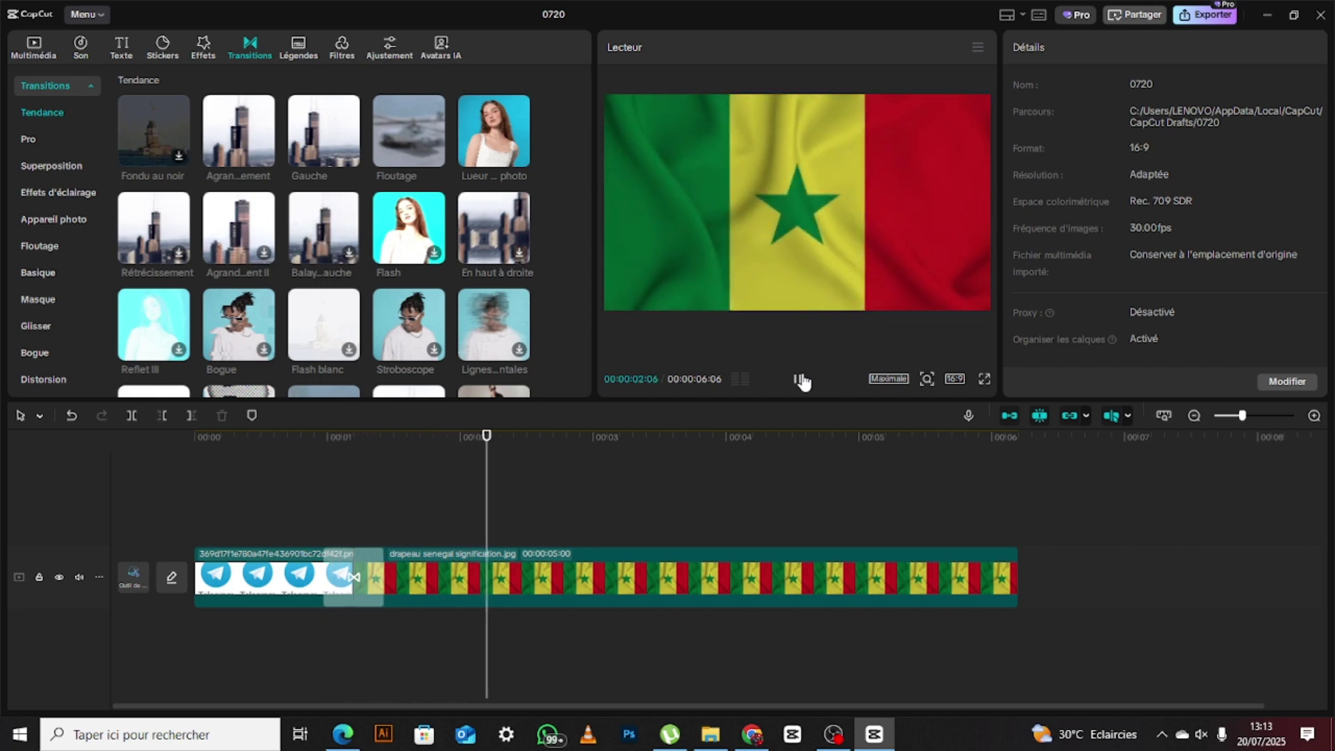
{"action": "left_click", "coordinate": [799, 379]}
Set the Gauche transition's duration to 0.6 s and play back the passage from the Telegram image to the flag.
{"action": "left_click", "coordinate": [342, 586]}
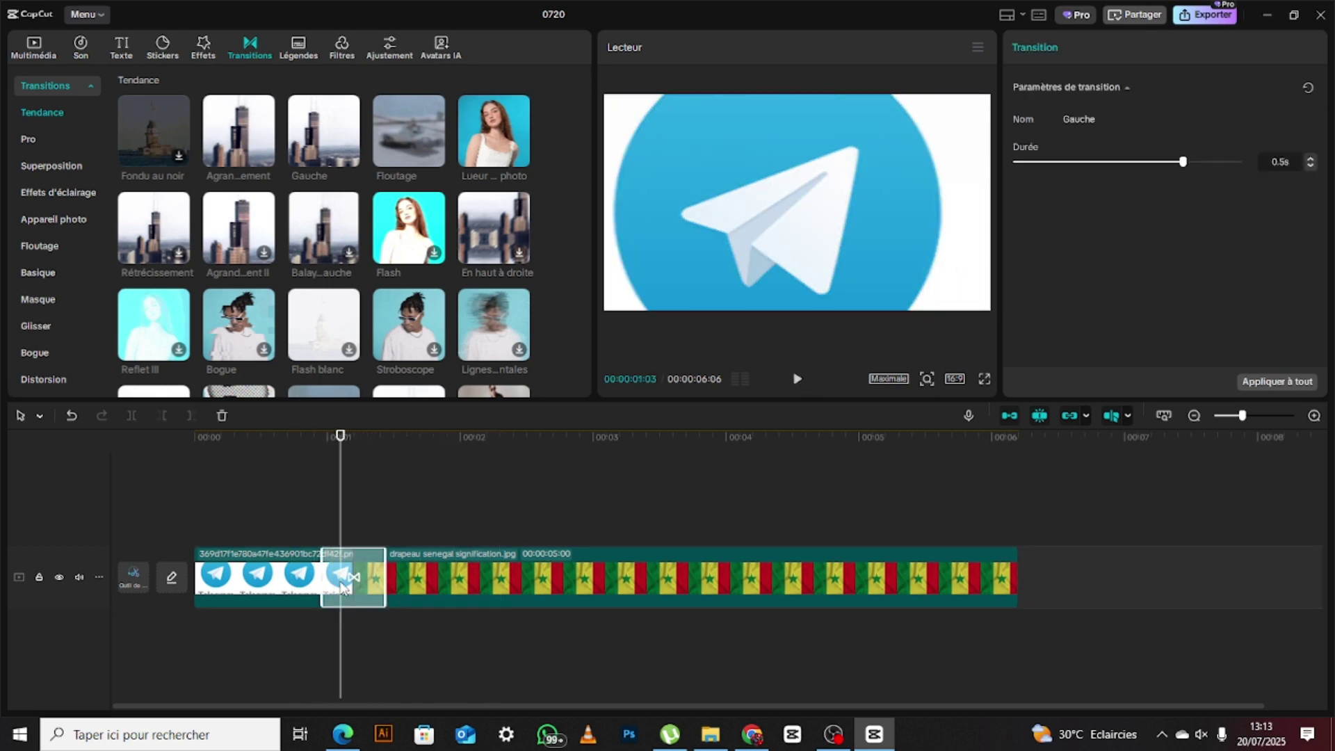
{"action": "left_click_drag", "start_coordinate": [1184, 165], "coordinate": [1245, 165]}
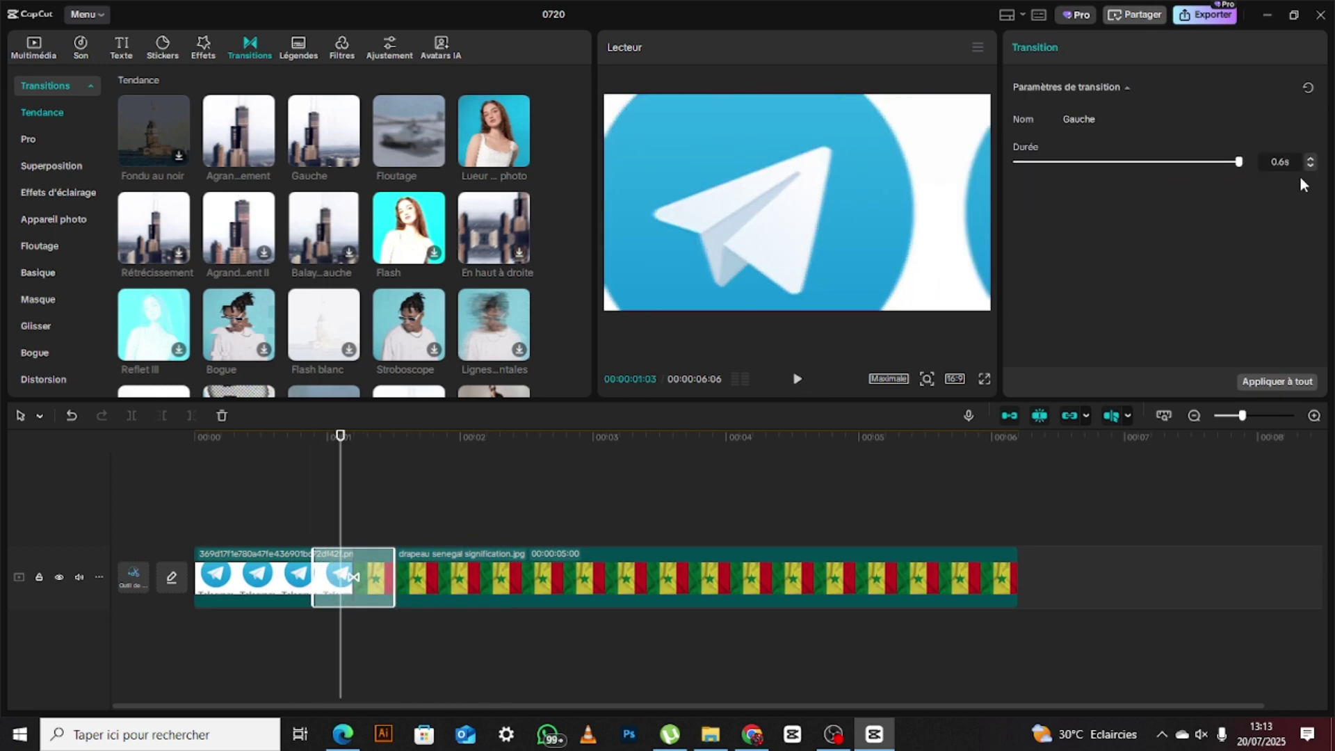
{"action": "left_click", "coordinate": [311, 482]}
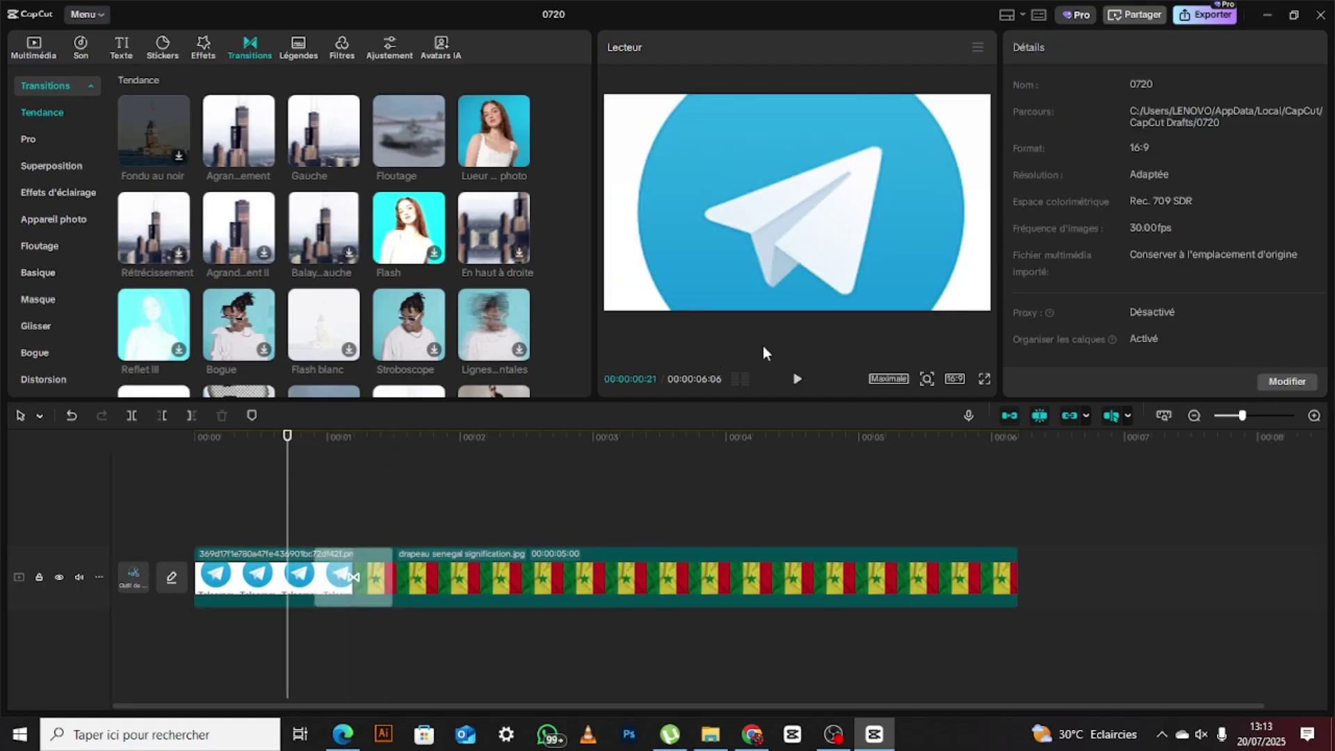
{"action": "left_click", "coordinate": [798, 379]}
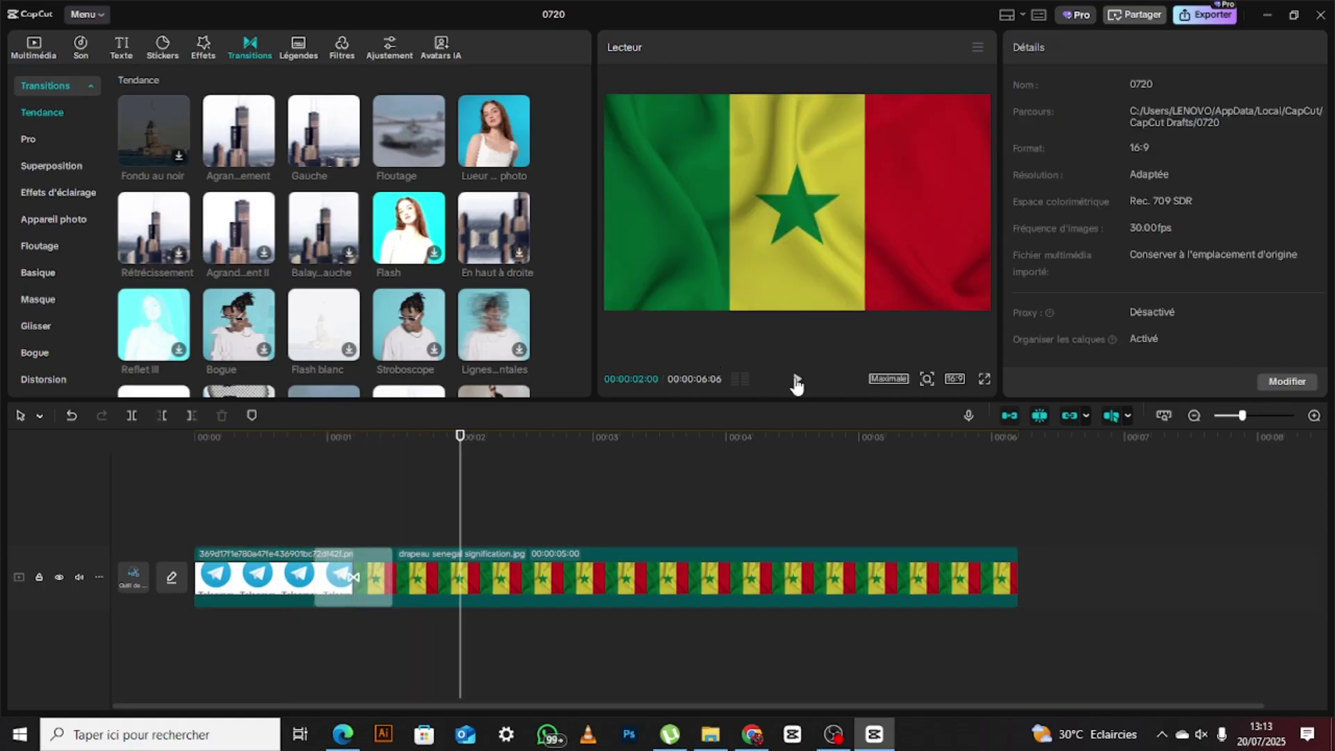
{"action": "left_click", "coordinate": [798, 379]}
{"action": "scroll", "coordinate": [420, 251], "scroll_direction": "down", "scroll_amount": 5}
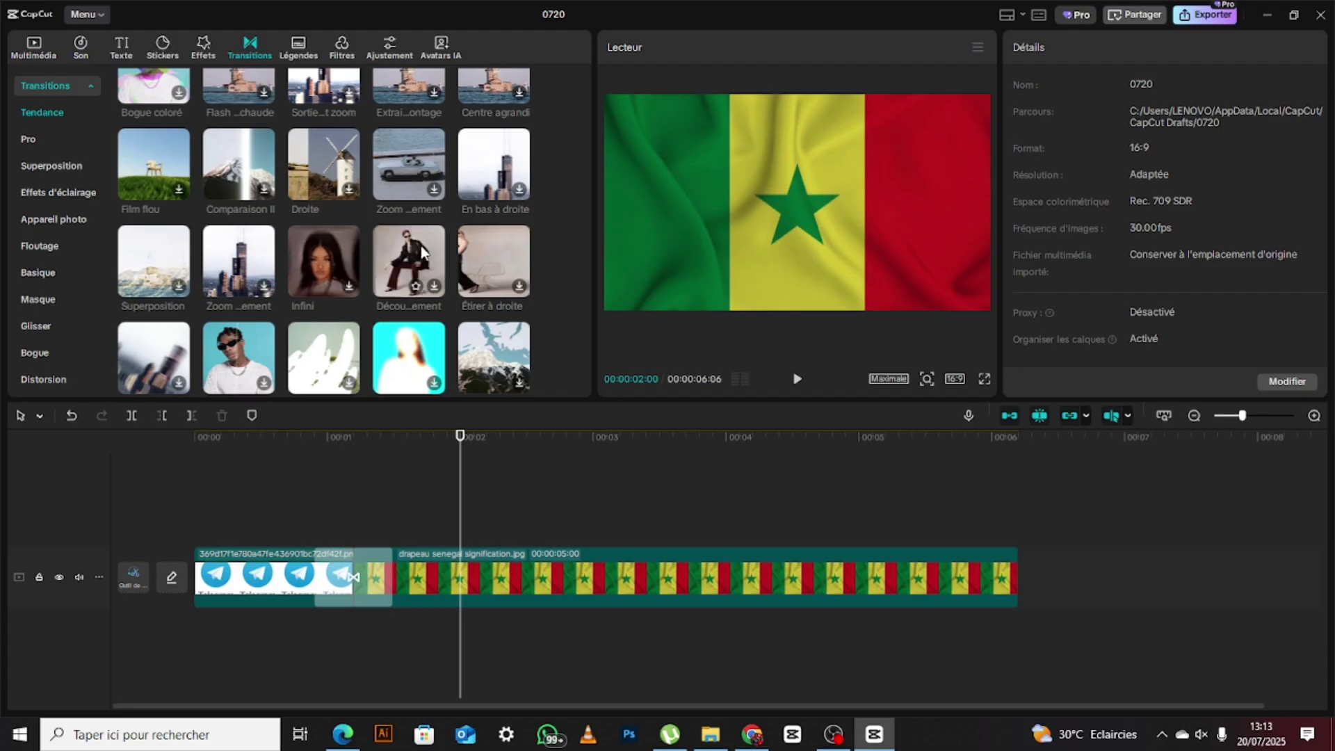
Look through more of the Tendance transitions, then open the automatic captions settings.
{"action": "scroll", "coordinate": [420, 245], "scroll_direction": "down", "scroll_amount": 5}
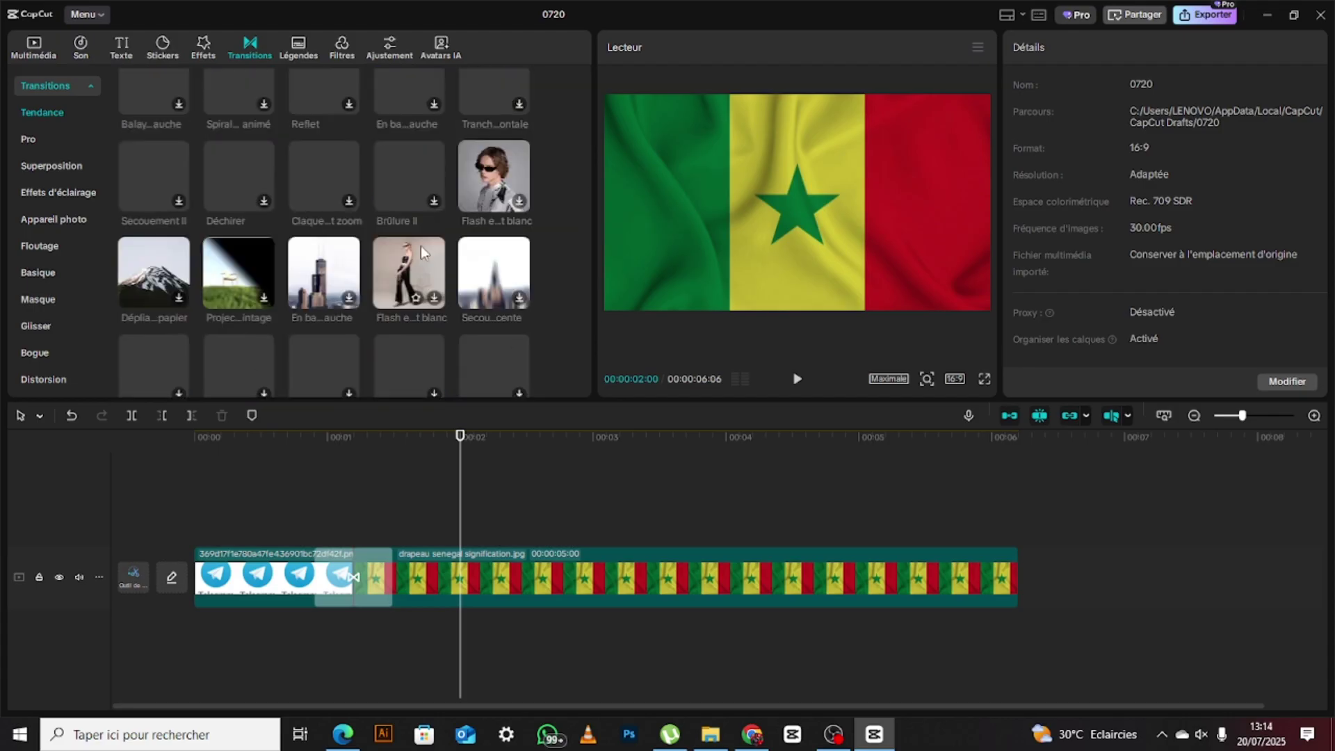
{"action": "scroll", "coordinate": [419, 245], "scroll_direction": "up", "scroll_amount": 3}
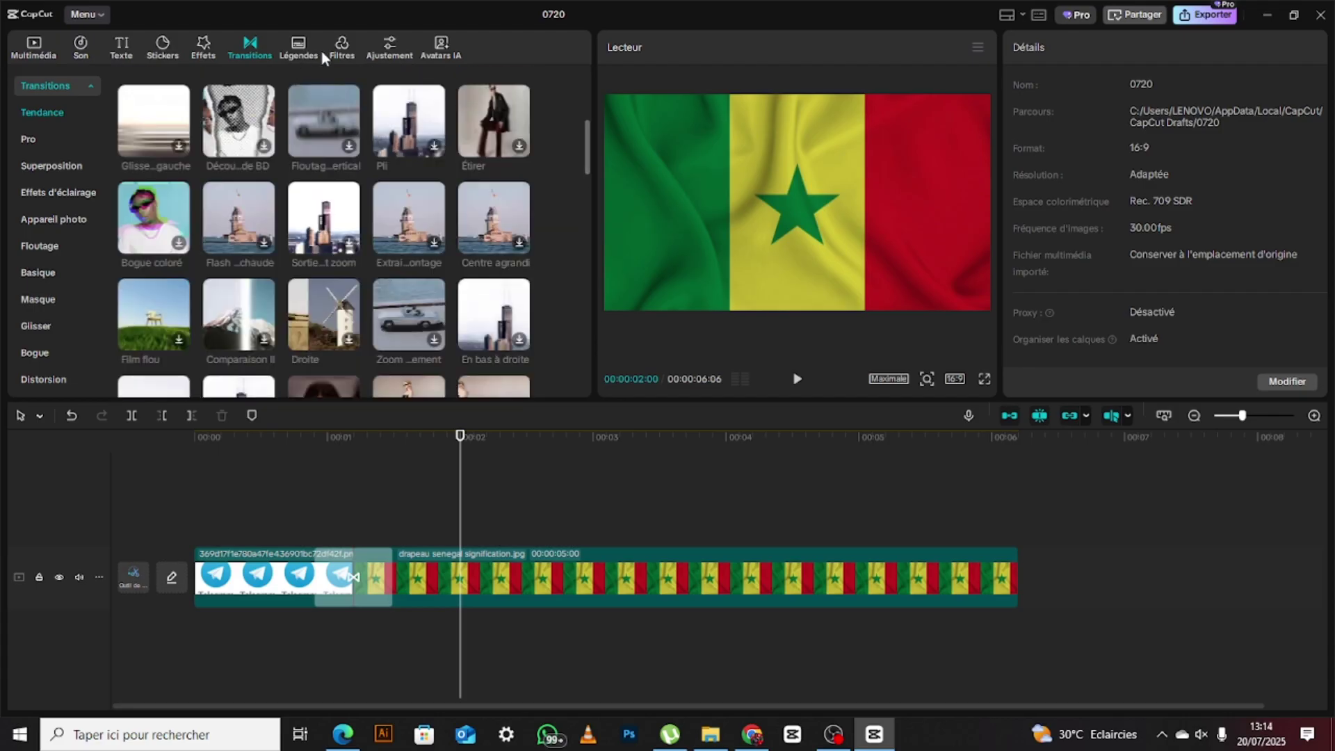
{"action": "left_click", "coordinate": [300, 45]}
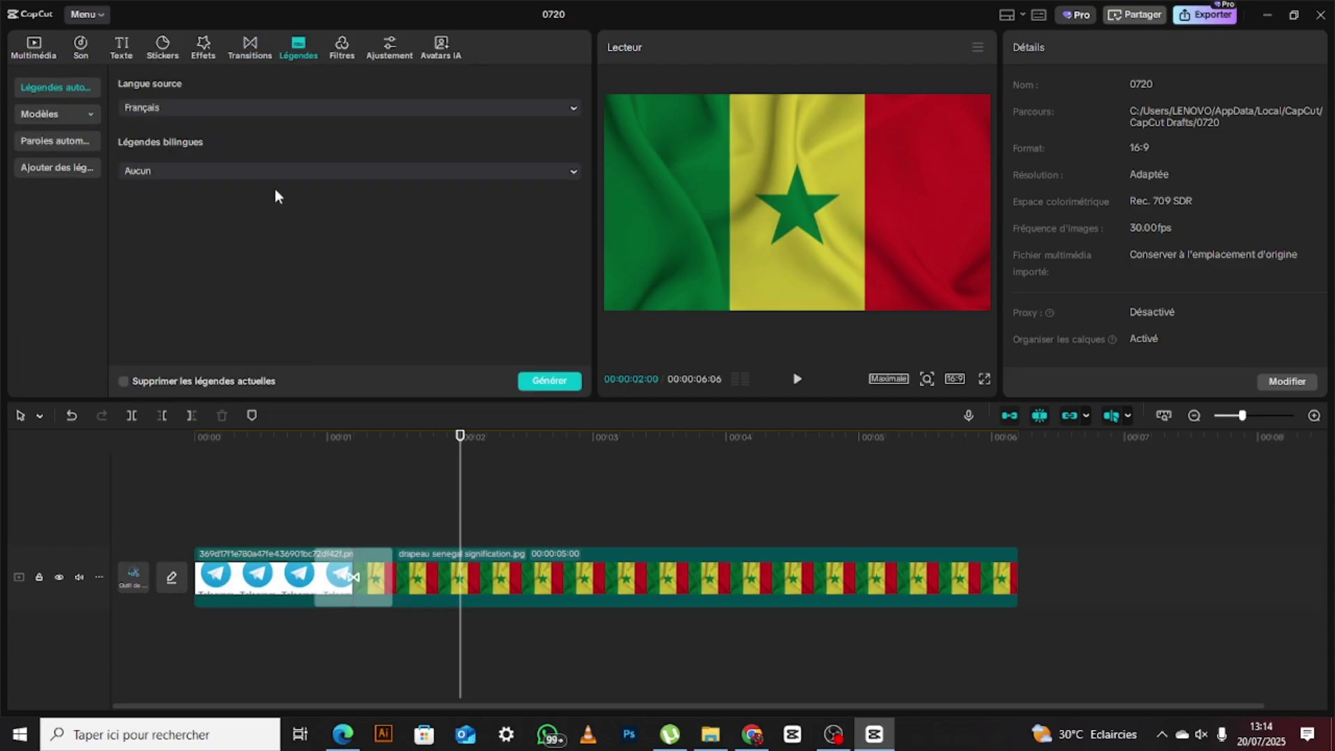
Delete the Telegram and Senegal flag clips from the timeline together with their transition.
{"action": "left_click_drag", "start_coordinate": [316, 469], "coordinate": [502, 615]}
{"action": "key", "text": "Delete"}
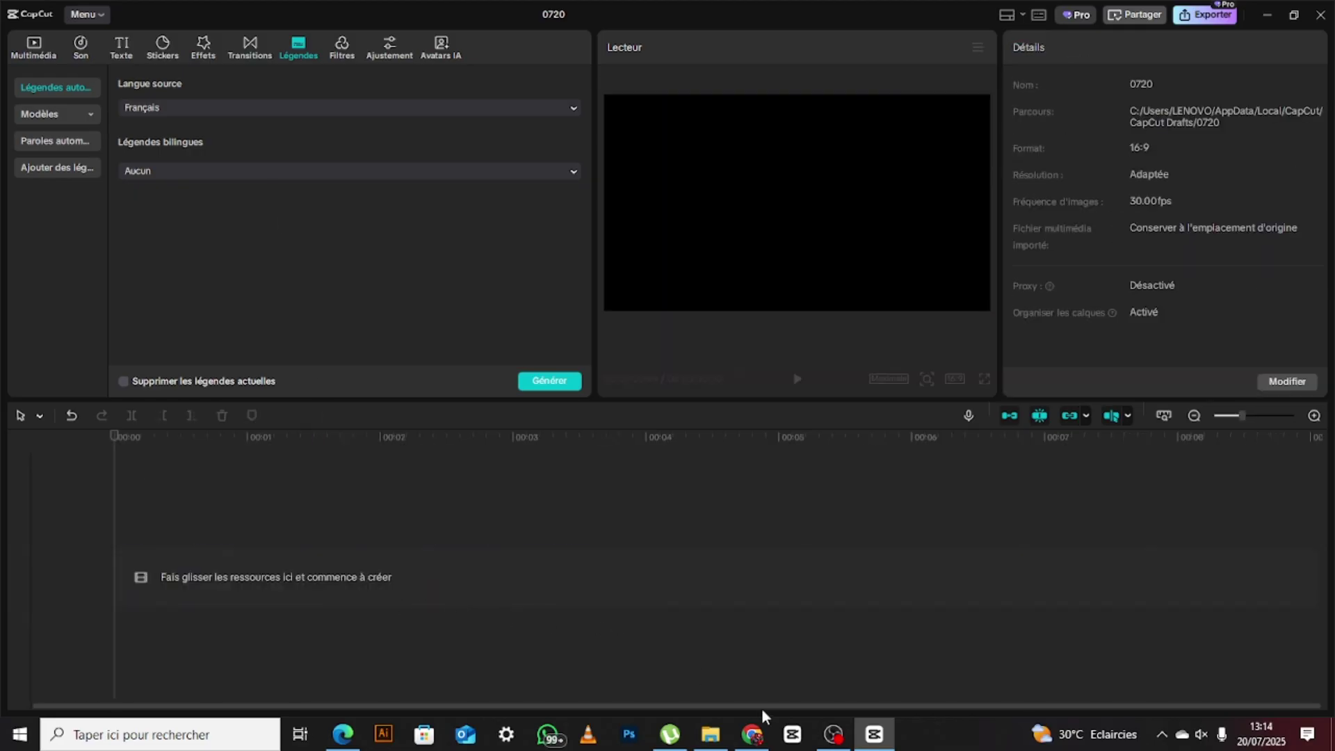
Switch to File Explorer, open the Téléchargements folder and bring the beginner CapCut tutorial video (Tutoriel Débutant).mp4 into the timeline.
{"action": "left_click", "coordinate": [724, 731]}
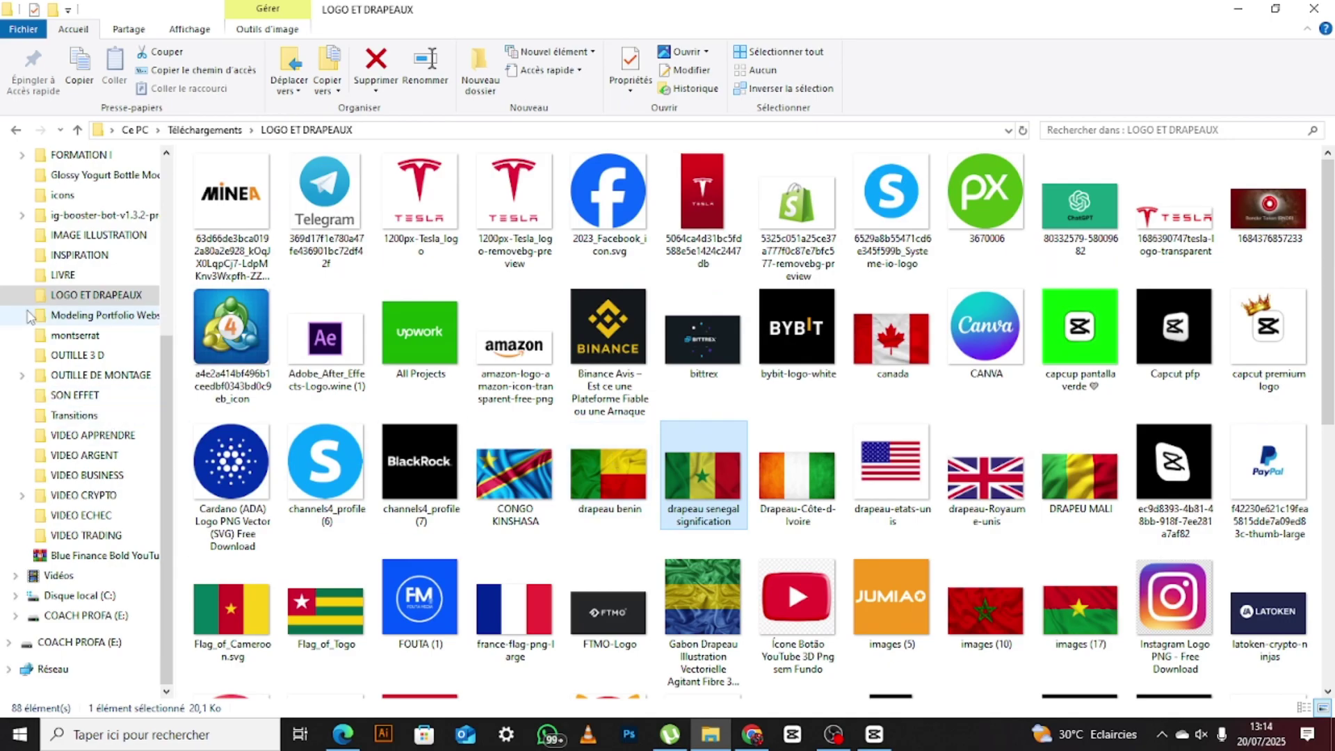
{"action": "scroll", "coordinate": [94, 202], "scroll_direction": "up", "scroll_amount": 5}
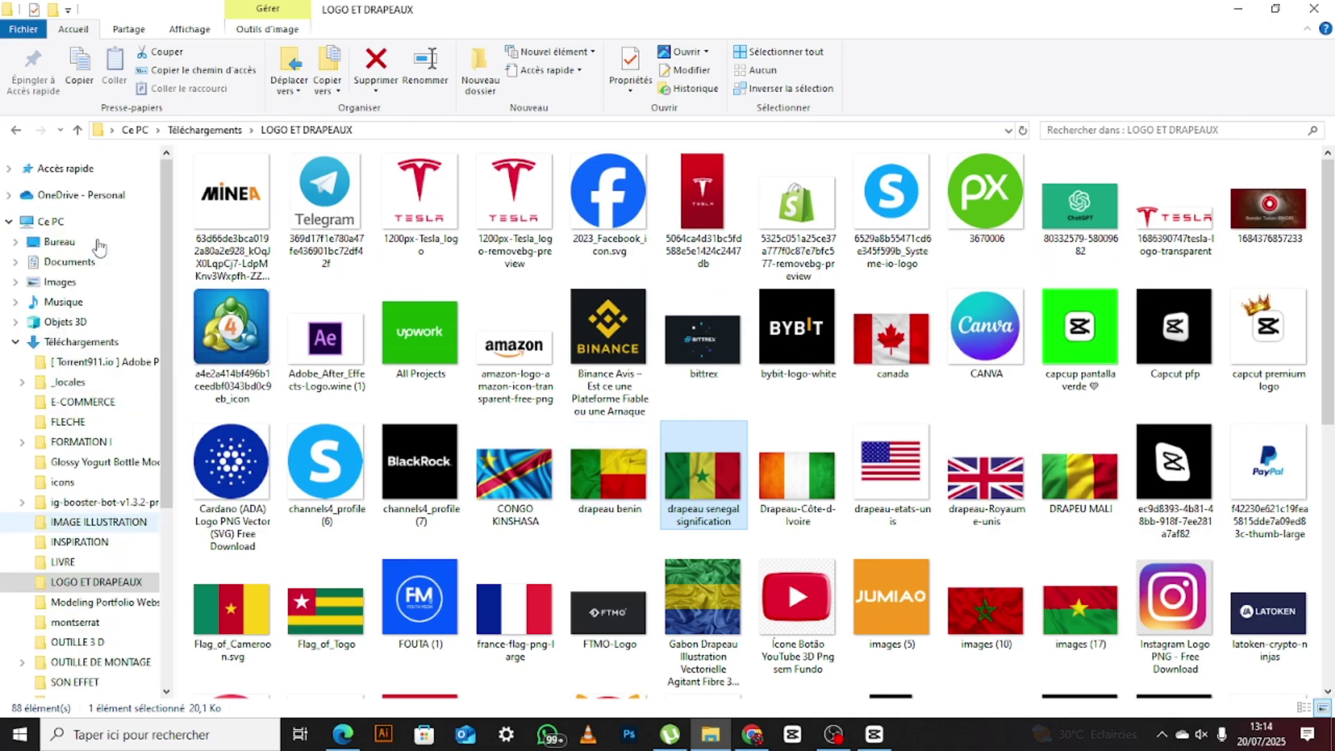
{"action": "left_click", "coordinate": [81, 339]}
{"action": "scroll", "coordinate": [999, 391], "scroll_direction": "down", "scroll_amount": 5}
{"action": "scroll", "coordinate": [999, 390], "scroll_direction": "up", "scroll_amount": 10}
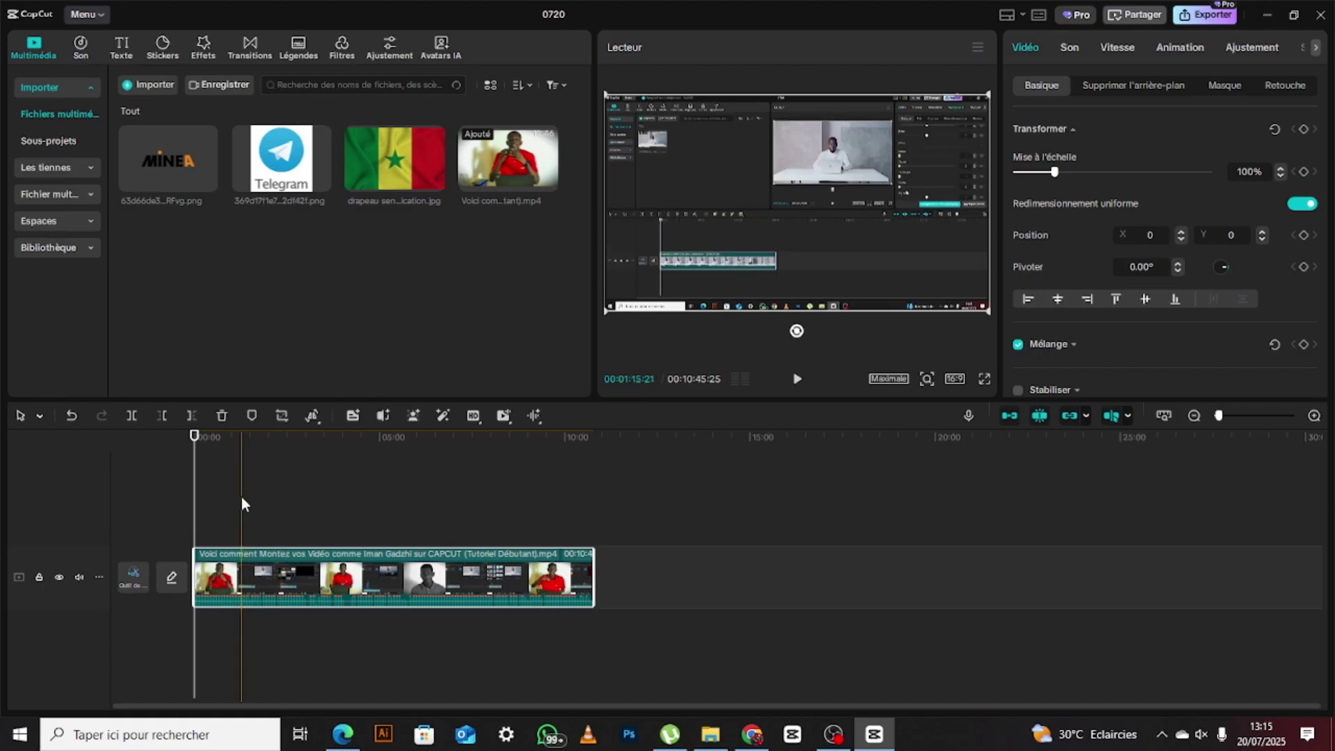
Trim off everything after 00:01:15:21 in the tutorial video.
{"action": "key", "text": "w"}
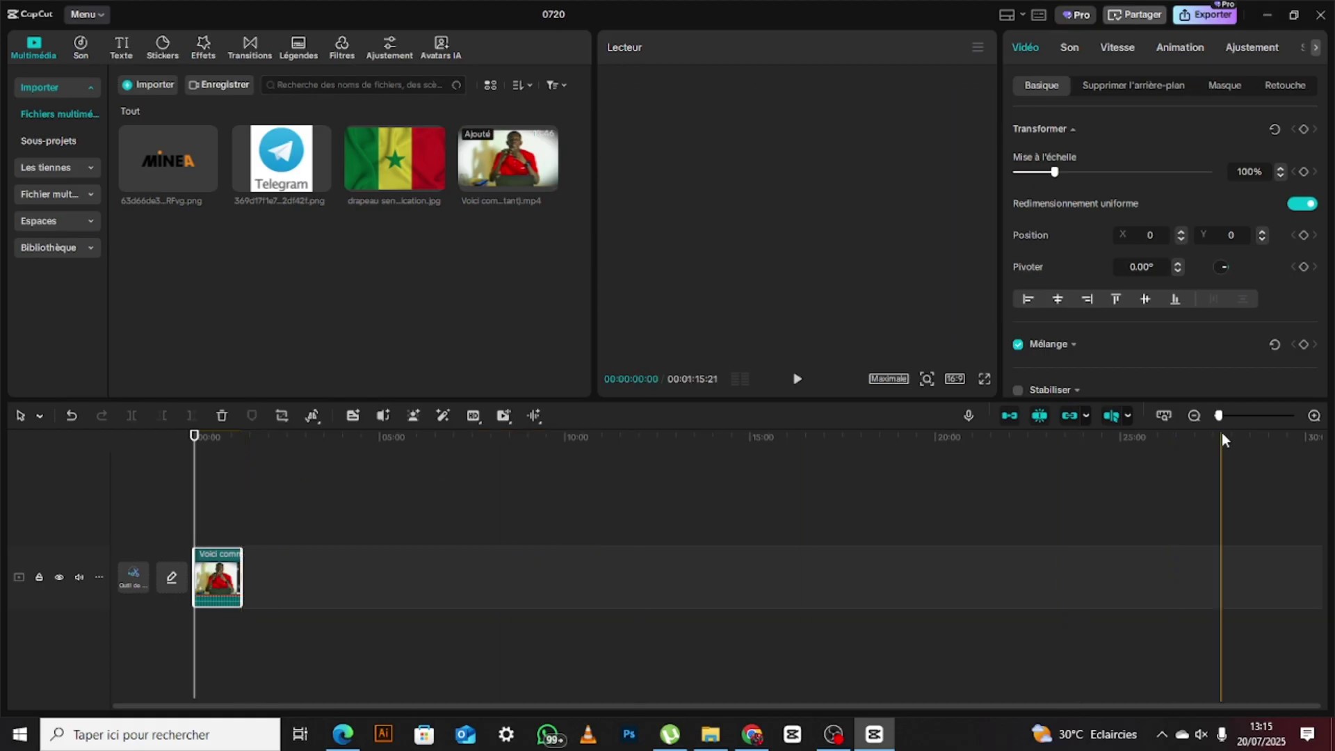
{"action": "left_click", "coordinate": [1314, 416]}
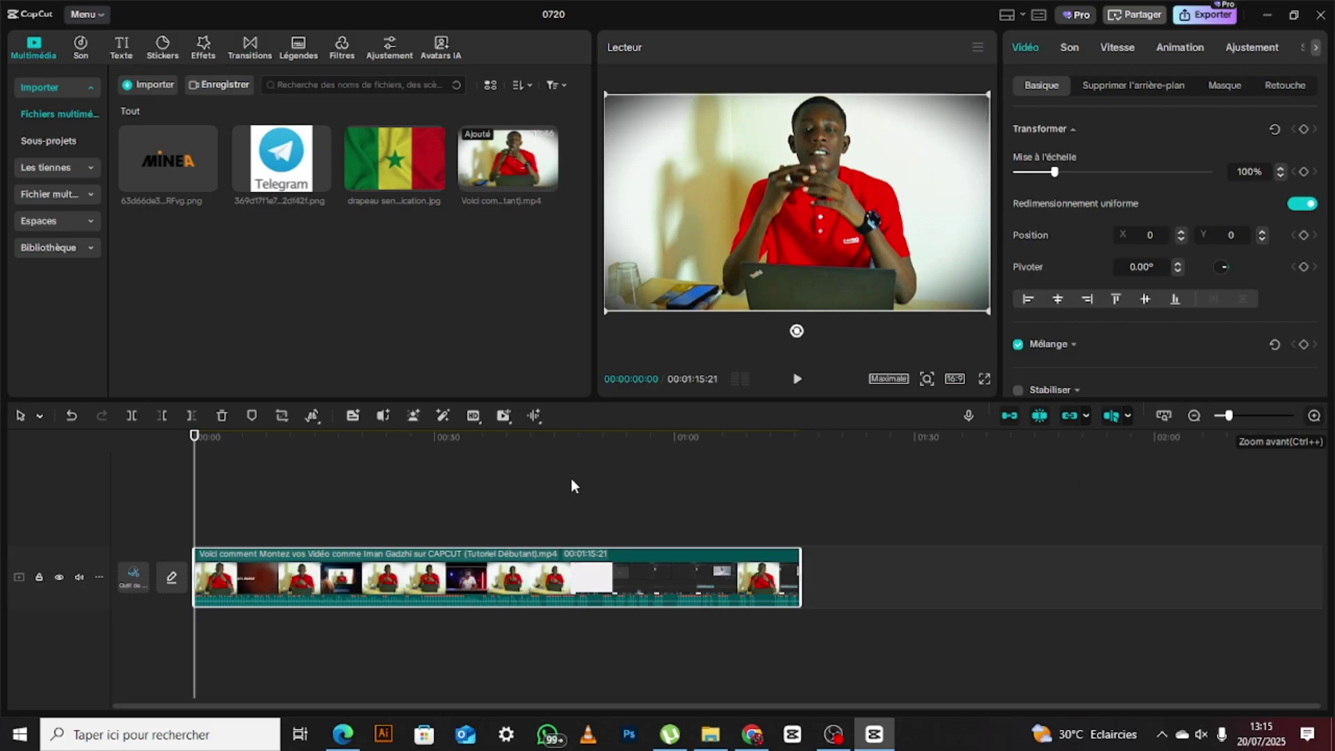
{"action": "key", "text": "ctrl+plus"}
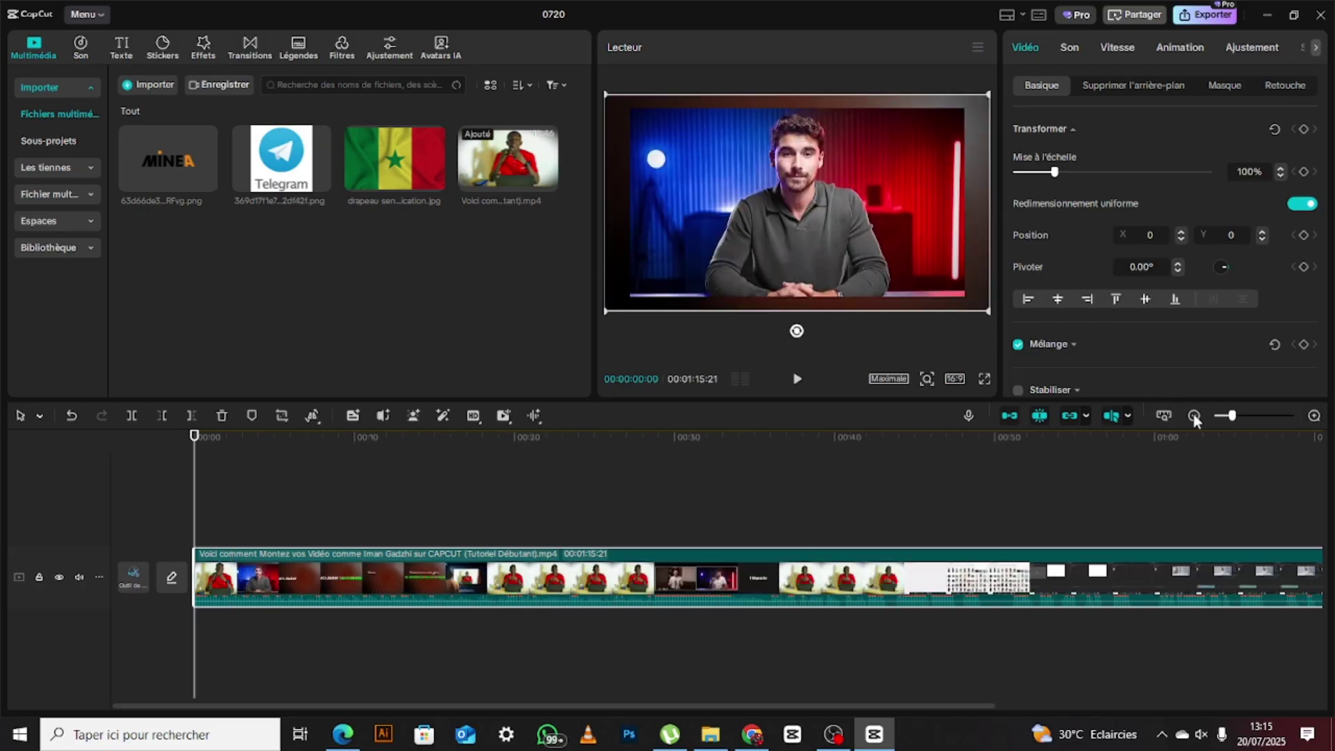
Generate automatic captions for the tutorial video with Français as the source language and no bilingual captions.
{"action": "left_click", "coordinate": [858, 477]}
{"action": "key", "text": "ctrl+minus"}
{"action": "left_click", "coordinate": [213, 437]}
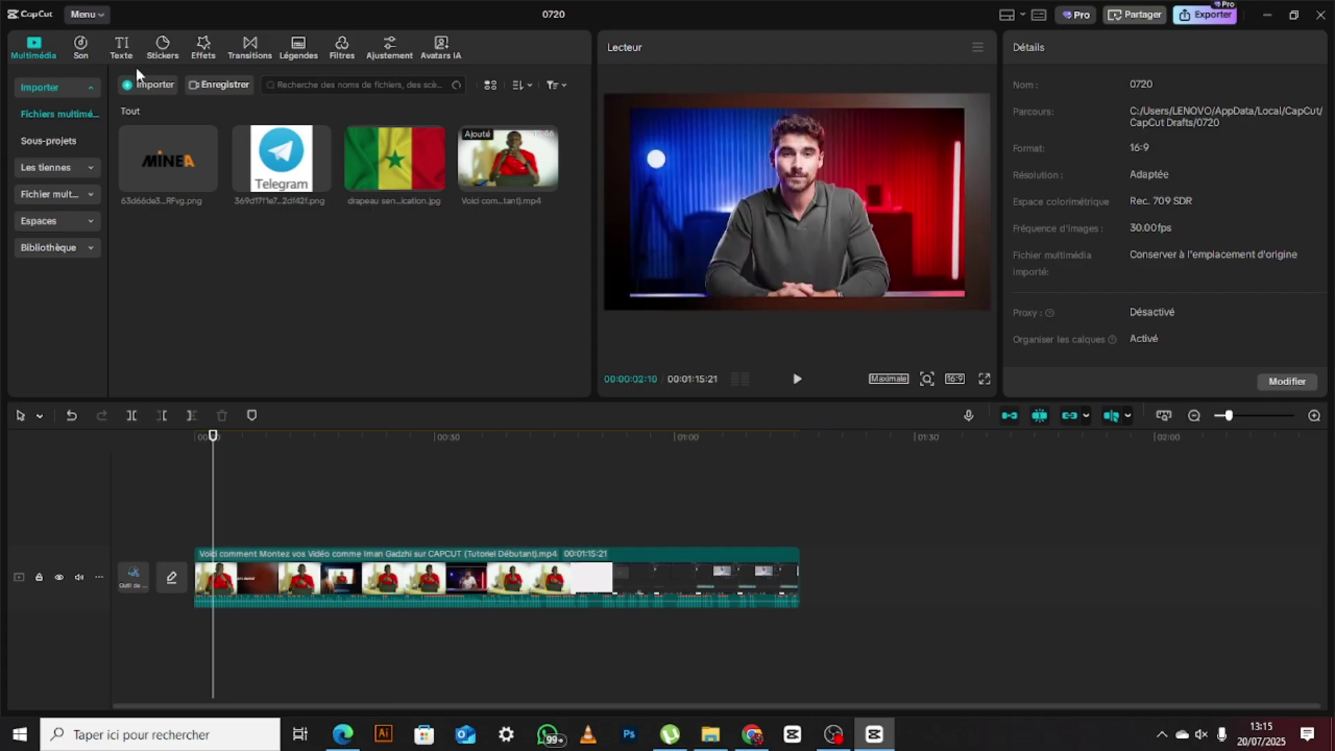
{"action": "left_click", "coordinate": [292, 58]}
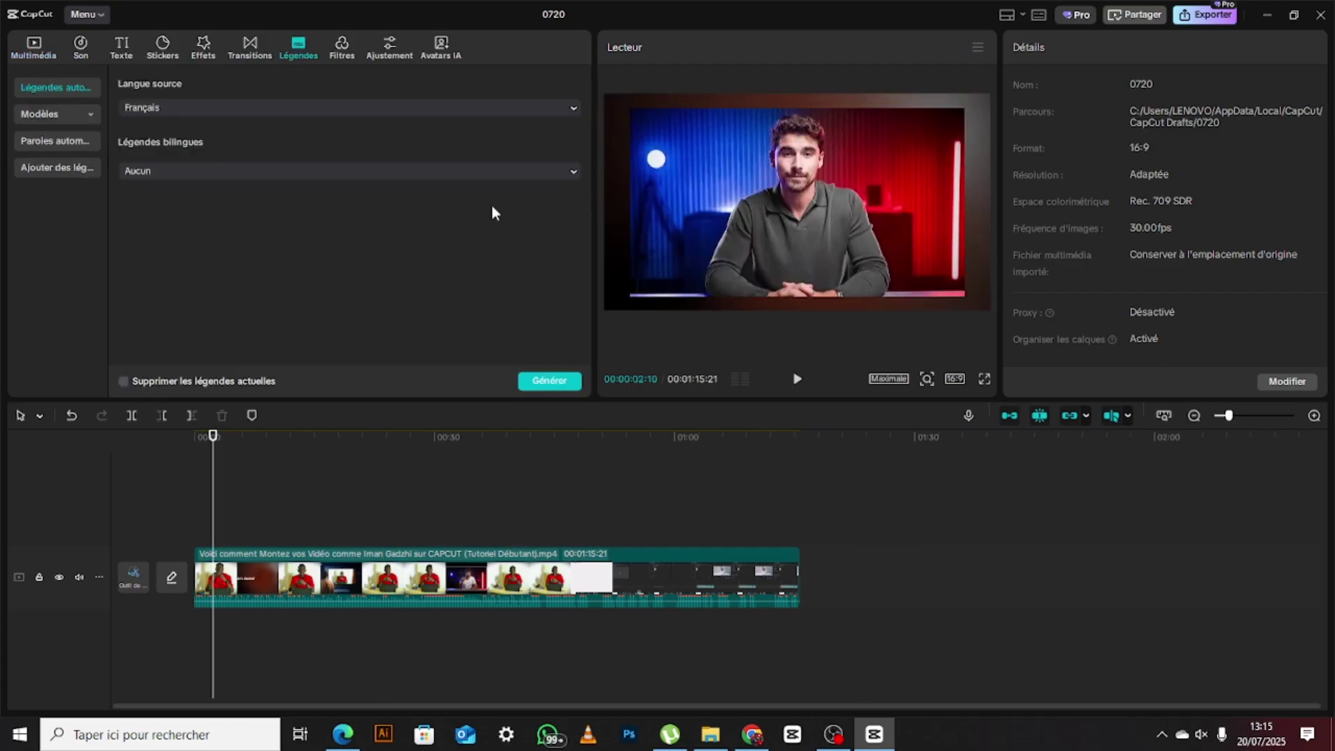
{"action": "left_click", "coordinate": [546, 381]}
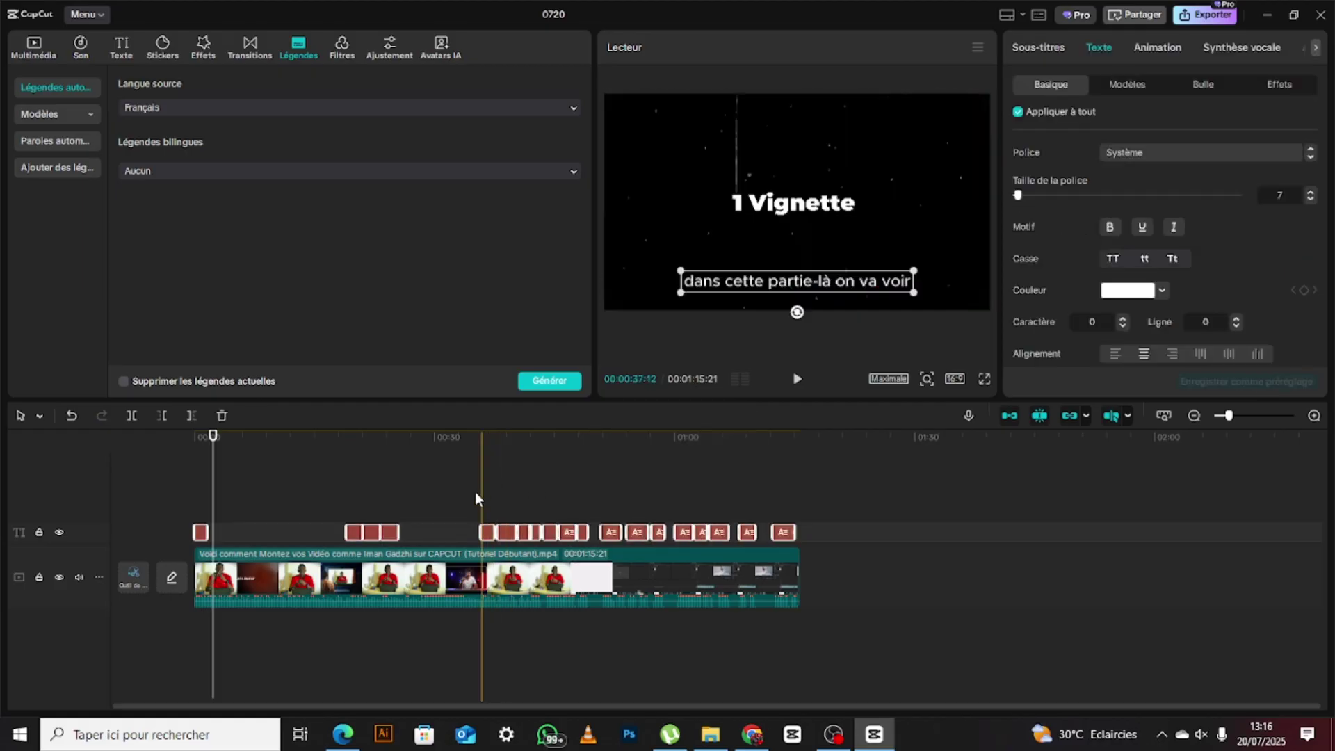
Trim off about the first 36 seconds of the video along with the captions over them.
{"action": "key", "text": "q"}
{"action": "left_click", "coordinate": [157, 472]}
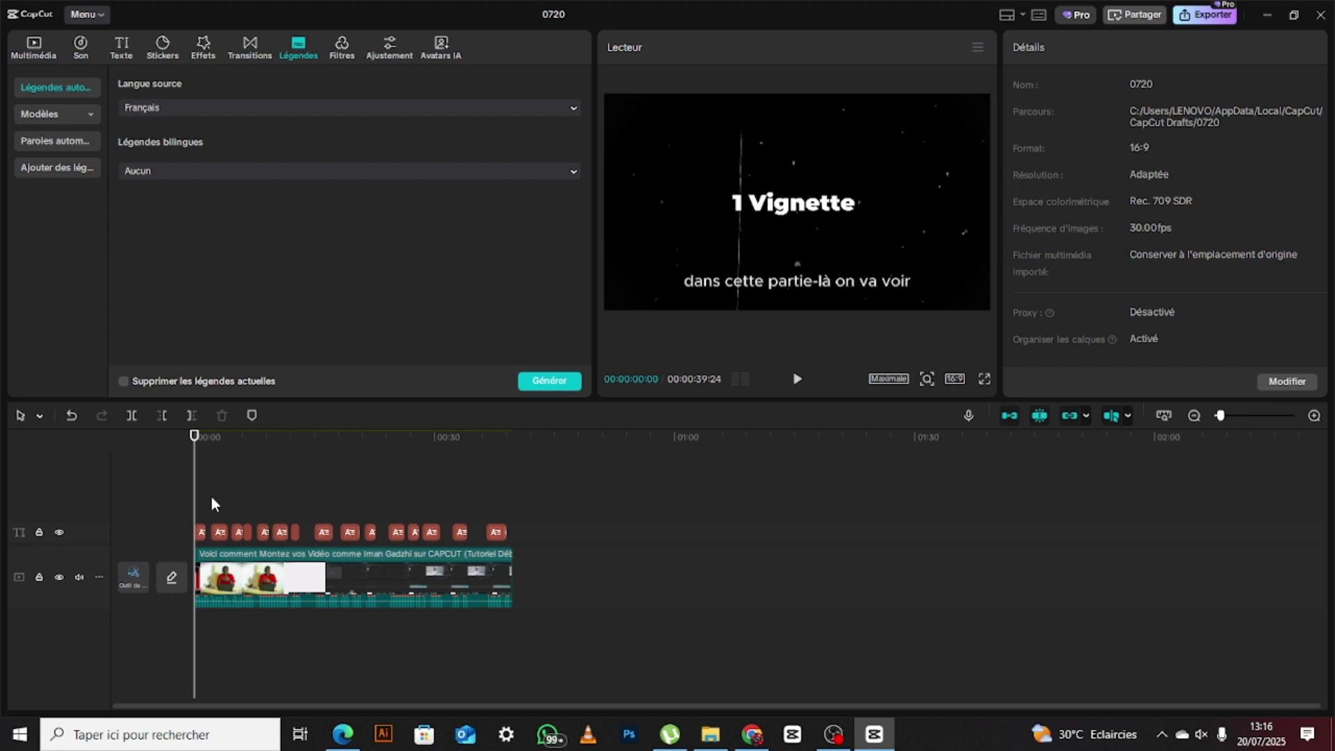
Set the font of all main captions to Montserrat Black and look through the remaining basic text settings.
{"action": "left_click", "coordinate": [220, 532]}
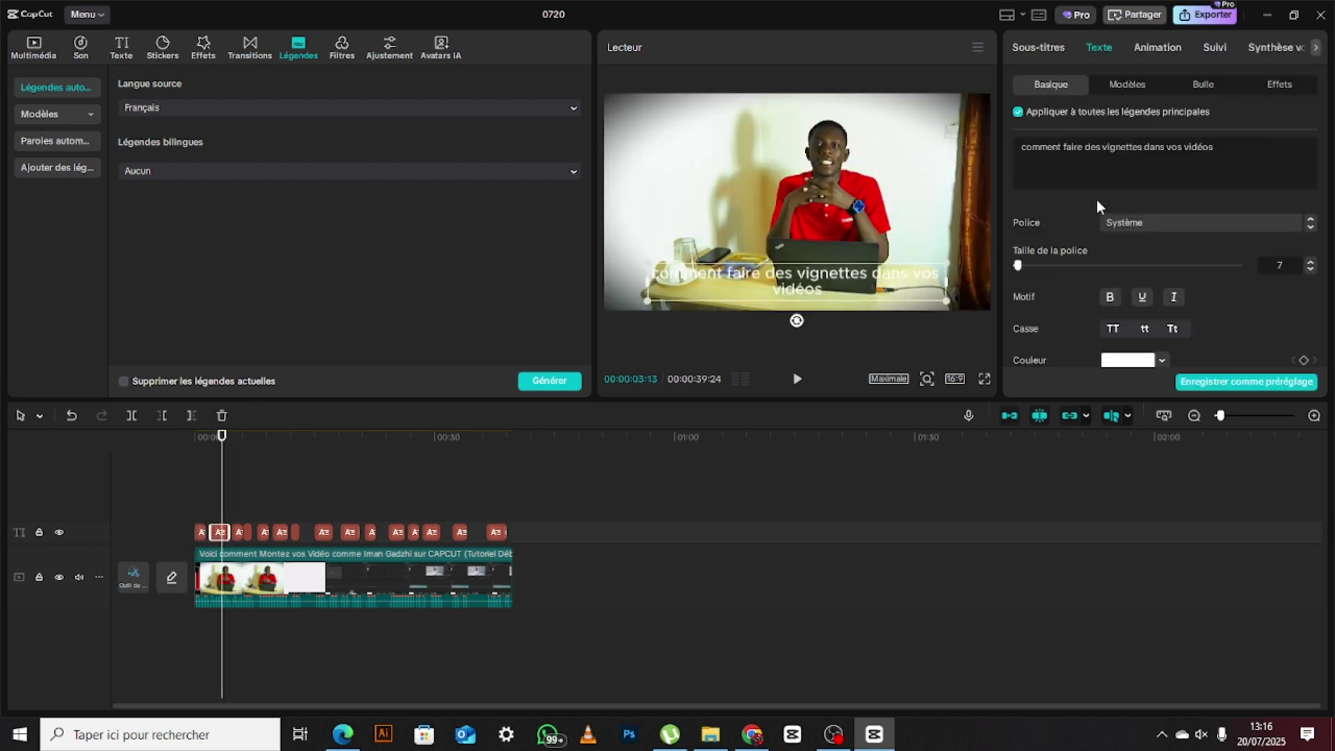
{"action": "left_click", "coordinate": [1140, 224]}
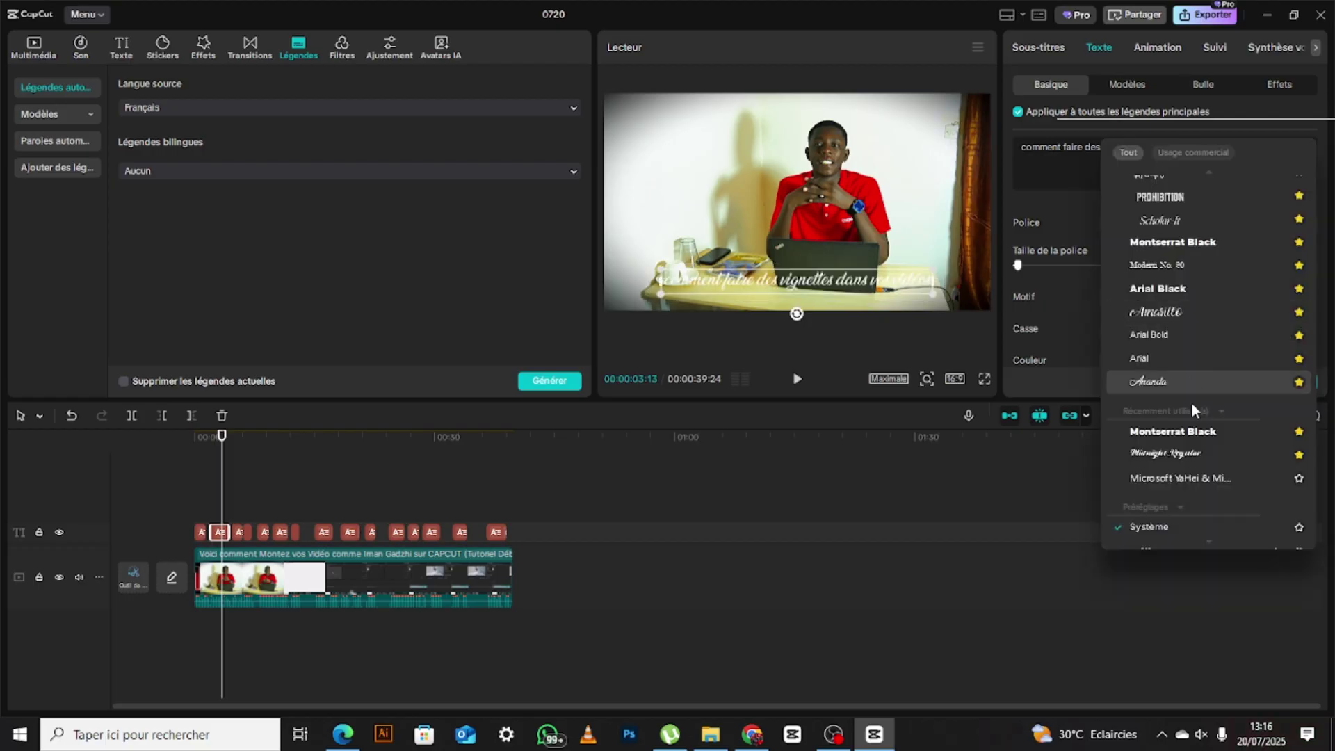
{"action": "left_click", "coordinate": [1170, 243]}
{"action": "scroll", "coordinate": [1168, 335], "scroll_direction": "down", "scroll_amount": 10}
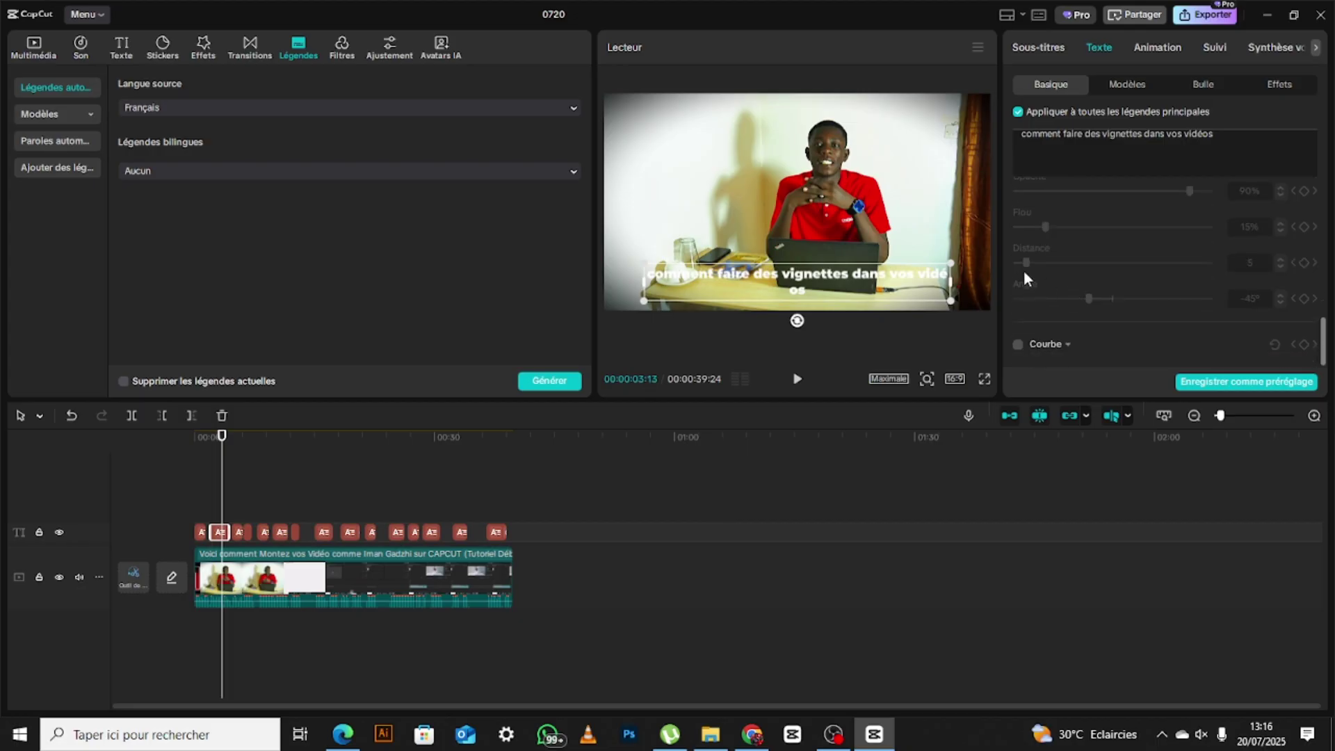
{"action": "scroll", "coordinate": [1043, 342], "scroll_direction": "up", "scroll_amount": 5}
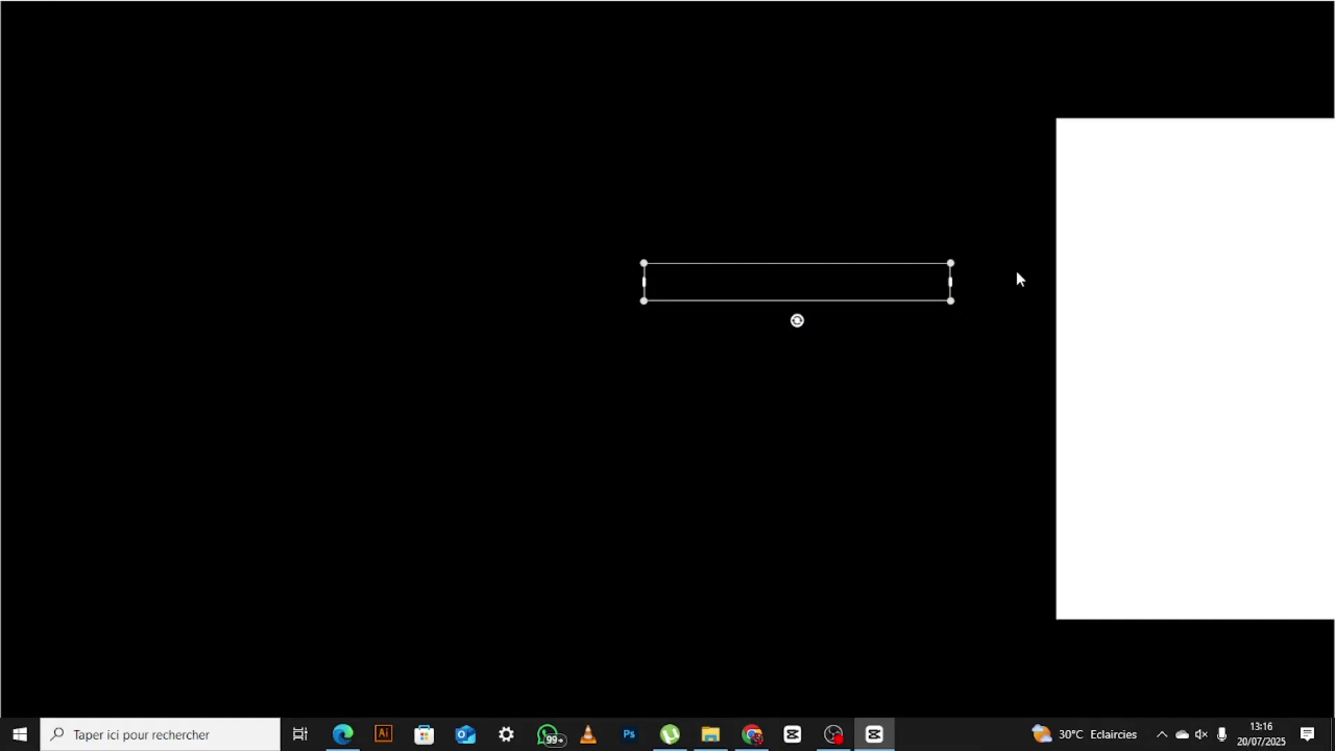